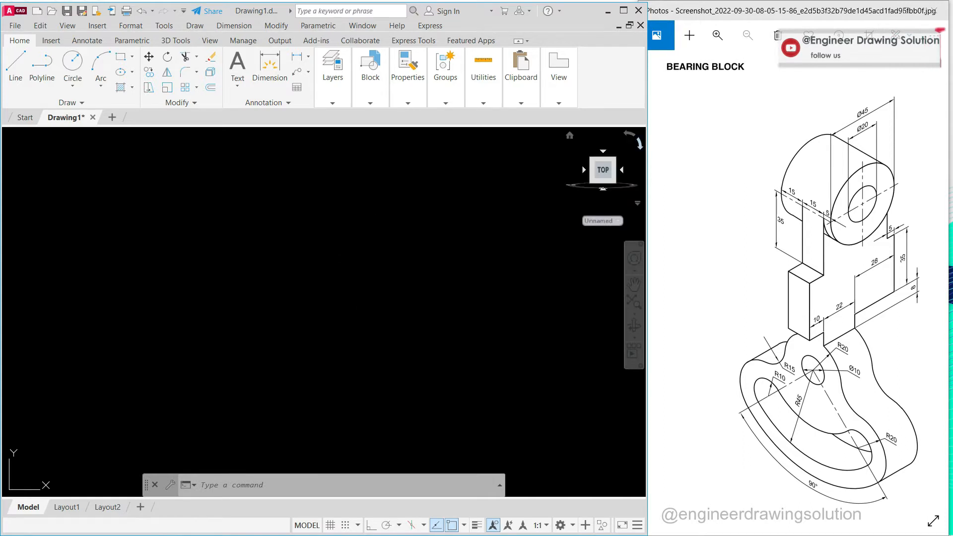
Switch the empty drawing to a preset 3D view
click(715, 219)
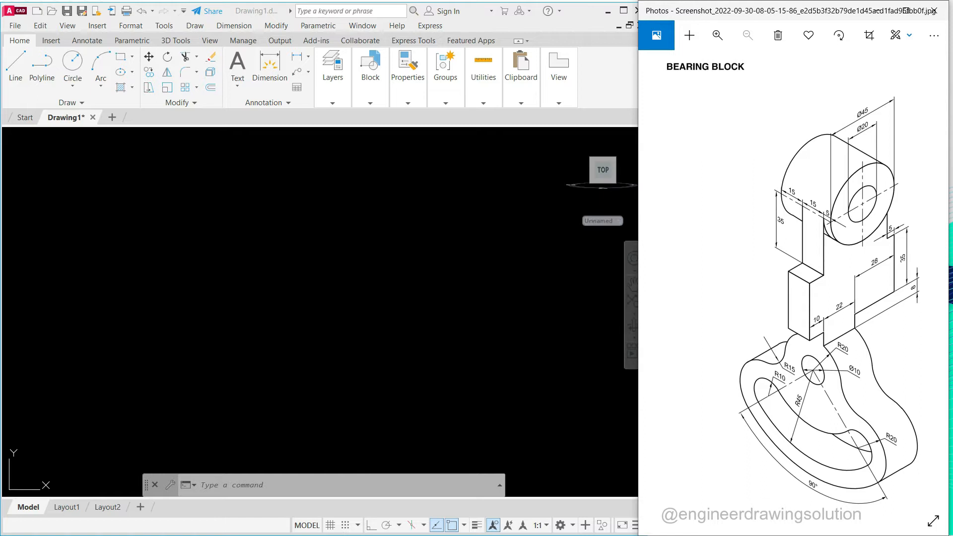
click(325, 281)
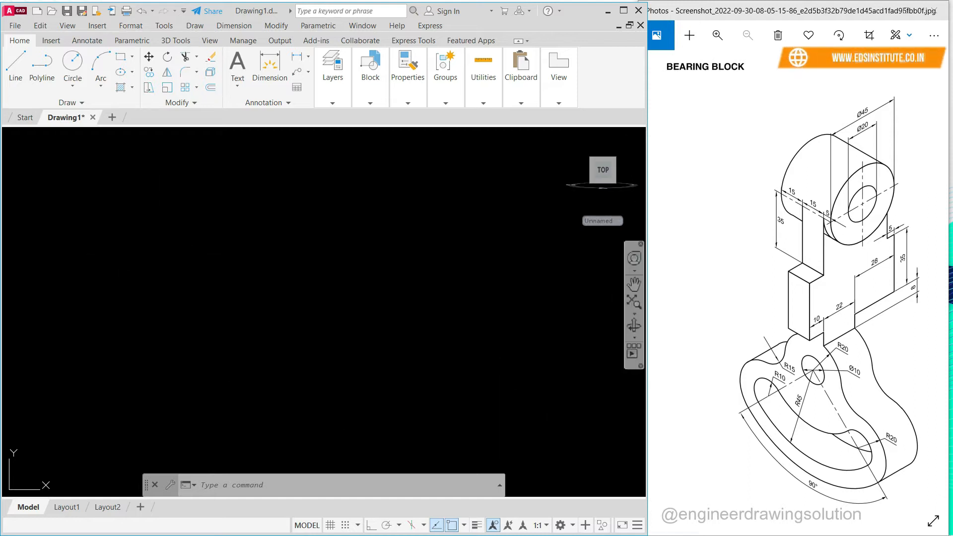
click(68, 25)
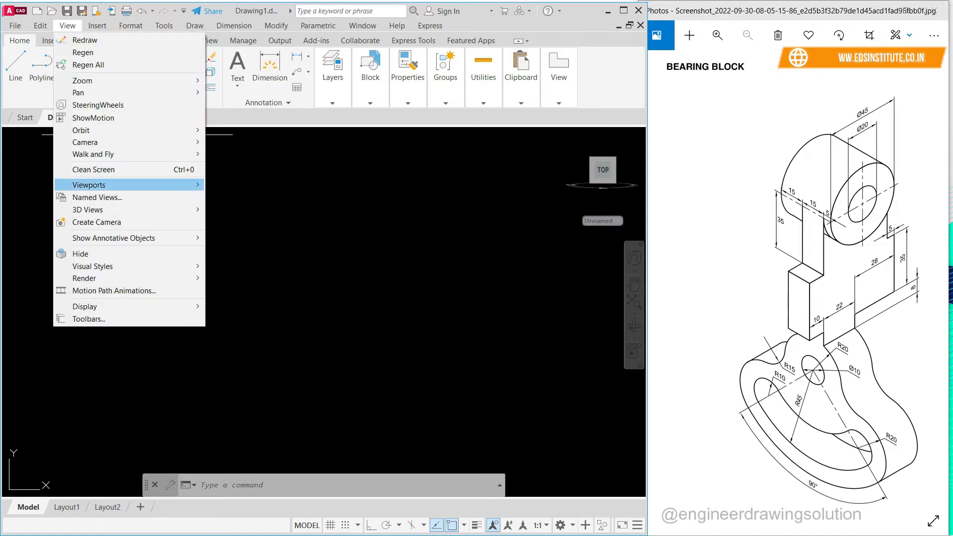
mouse_move(87, 210)
click(239, 302)
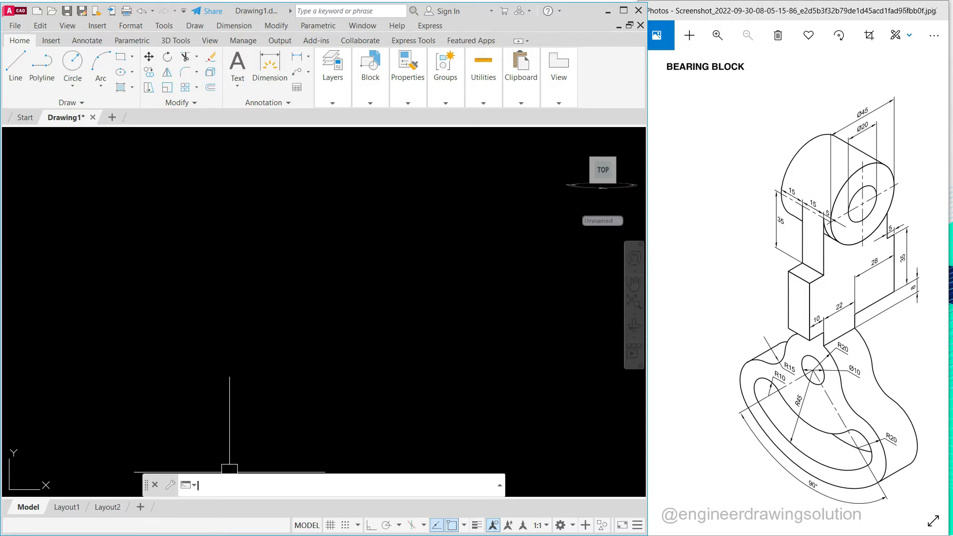
Draw a circle with a diameter of 10 near the middle of the drawing area
text(c)
key(Return)
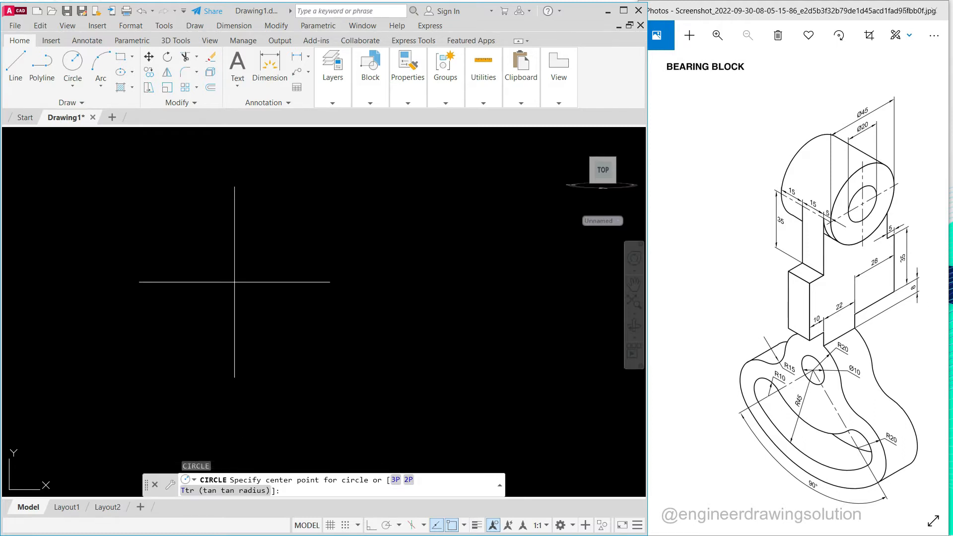
click(297, 268)
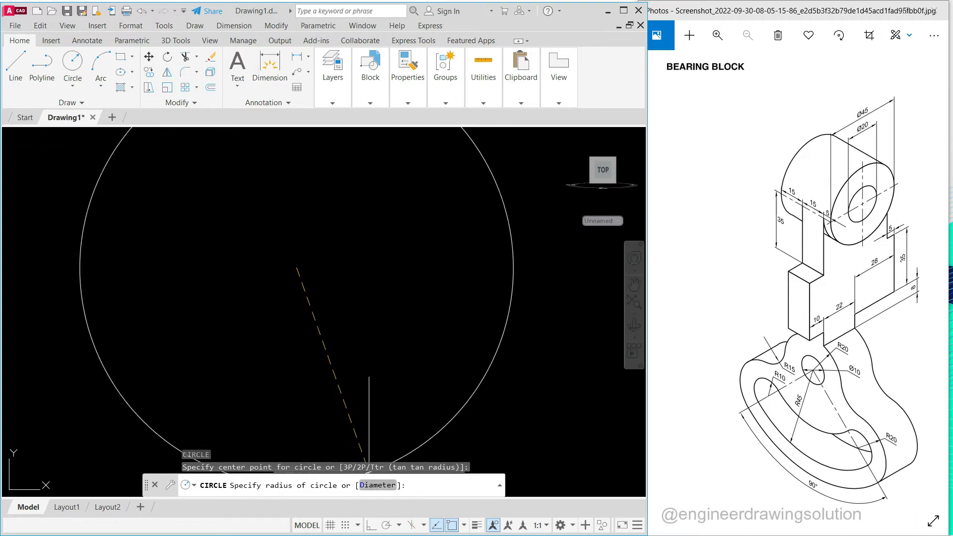
text(d)
key(Return)
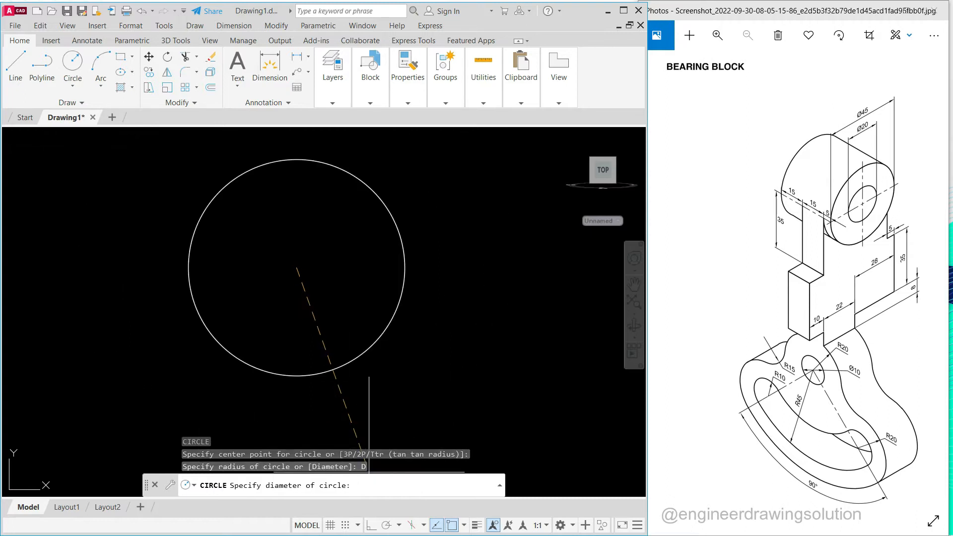
text(10)
key(Return)
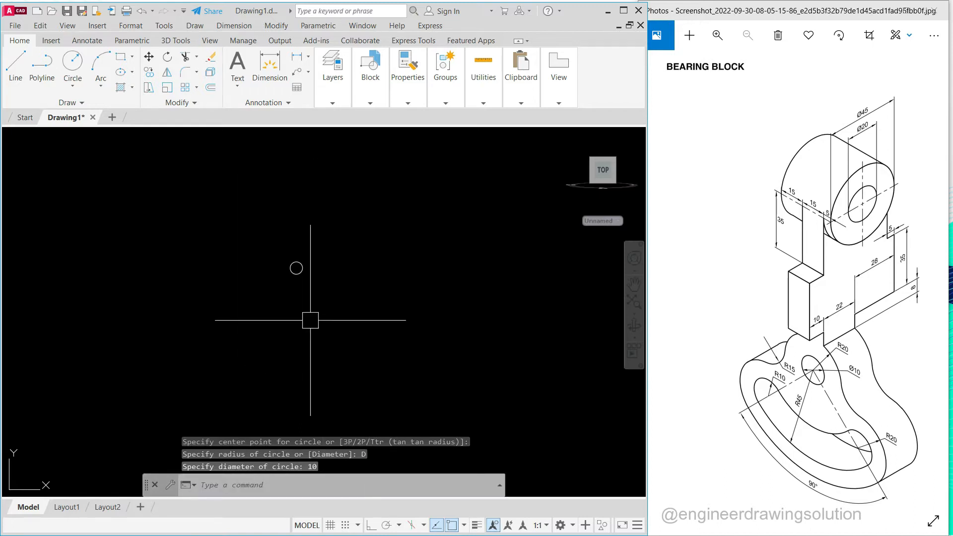
Draw a circle with a radius of 20 concentric with the 10 diameter circle
scroll(285, 265, up, 4)
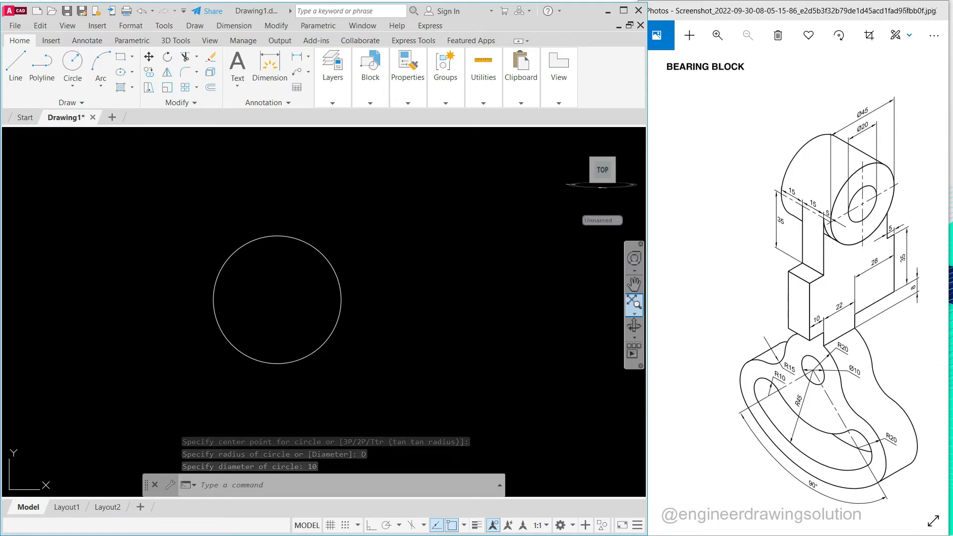
scroll(430, 257, down, 2)
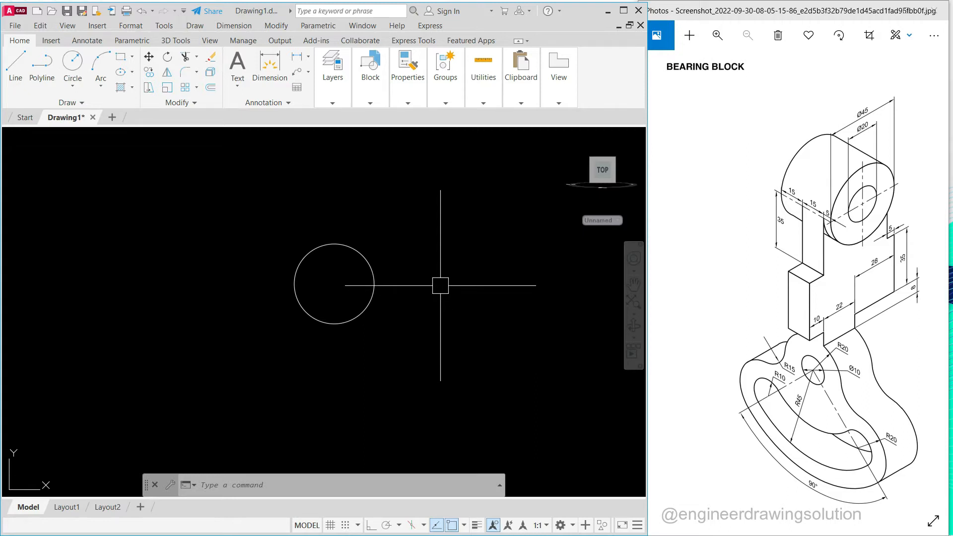
click(280, 485)
text(c)
key(Return)
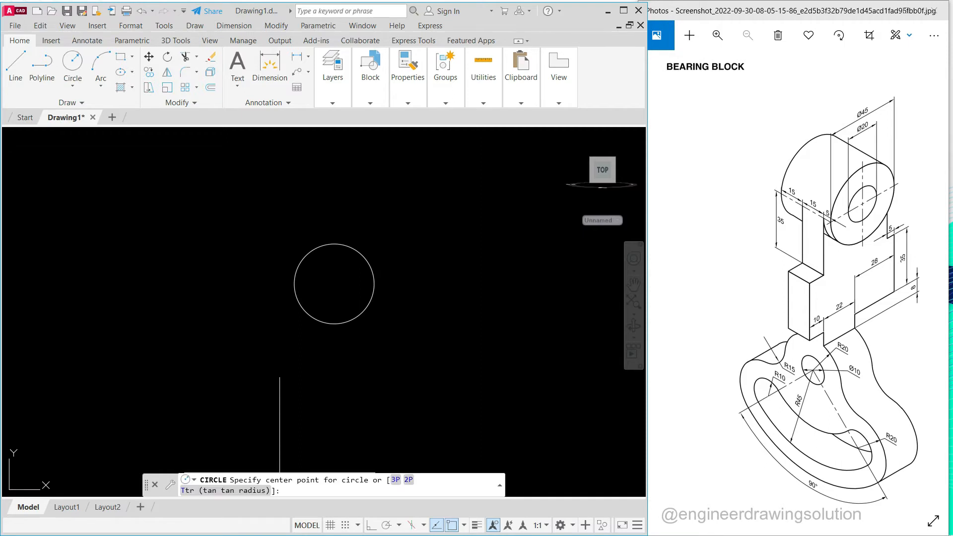
click(334, 284)
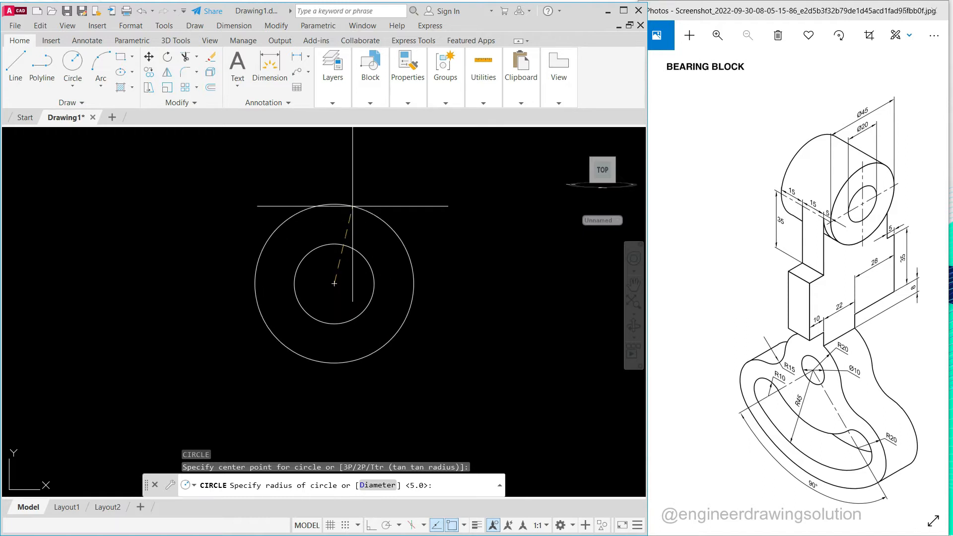
text(20)
key(Return)
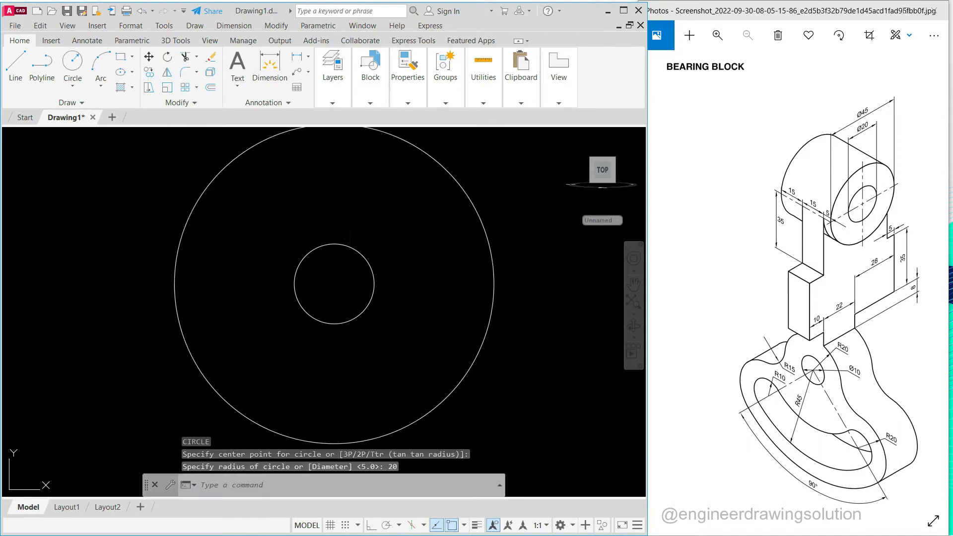
Choose 45-degree increments for polar tracking
scroll(340, 199, down, 4)
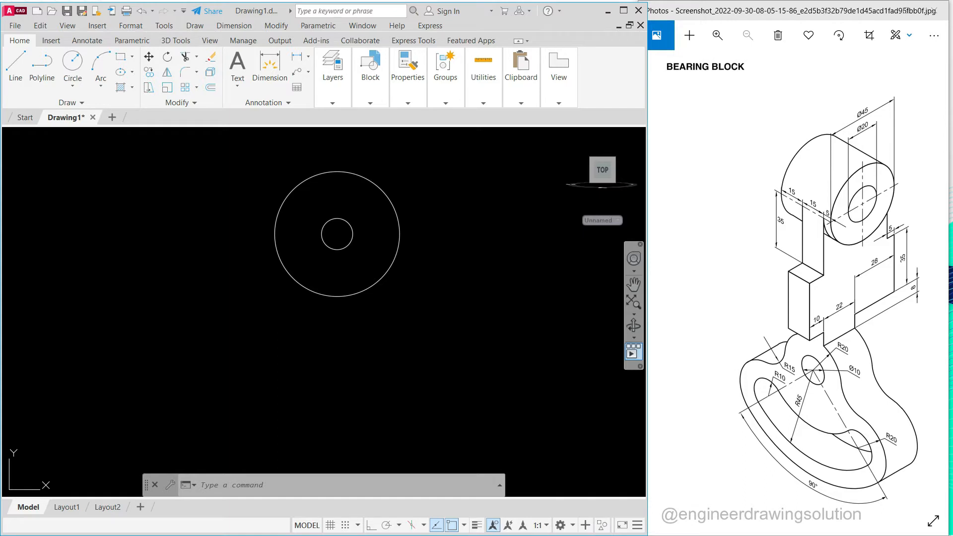
click(905, 10)
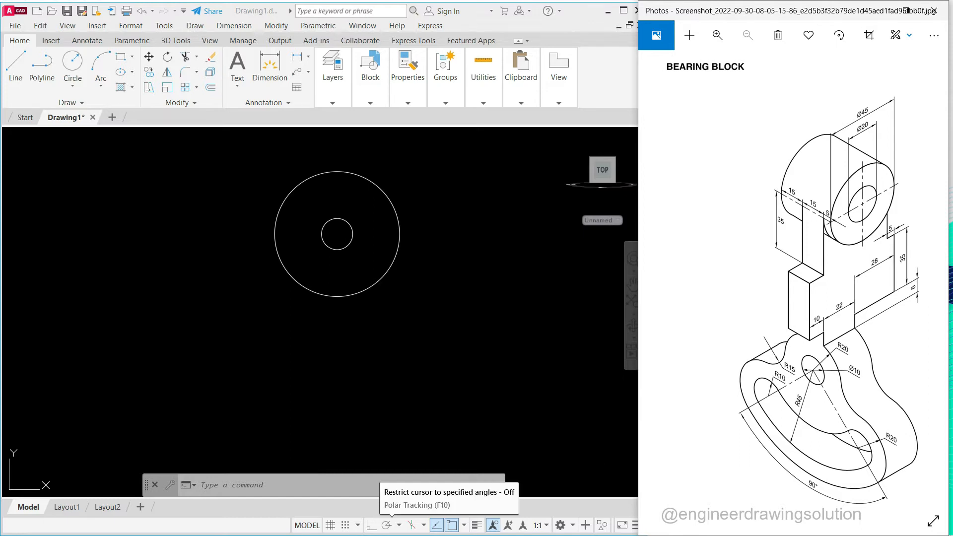
click(387, 526)
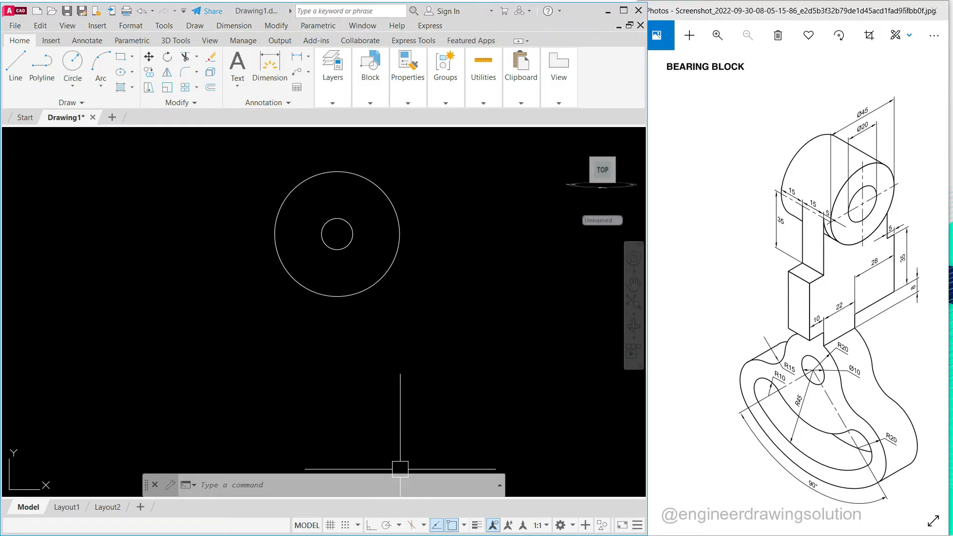
click(400, 525)
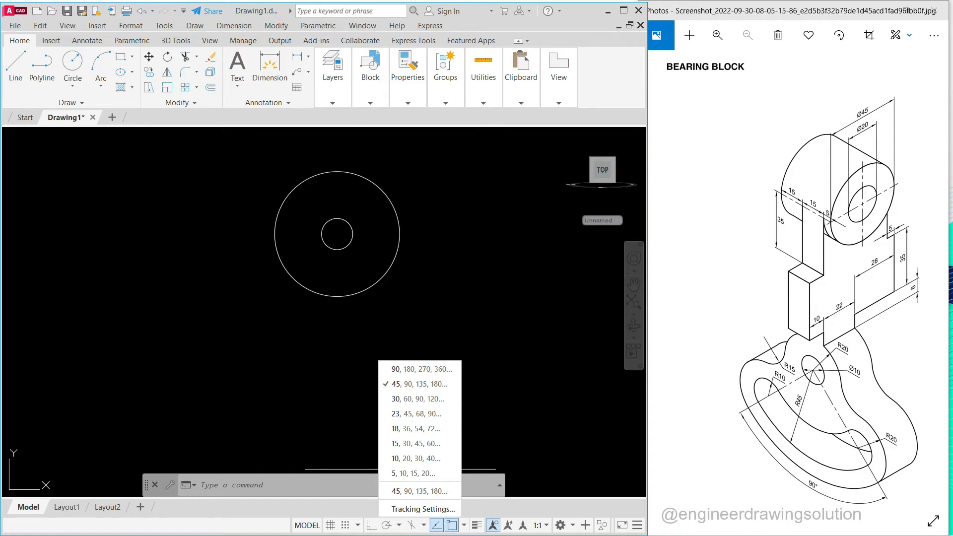
click(417, 383)
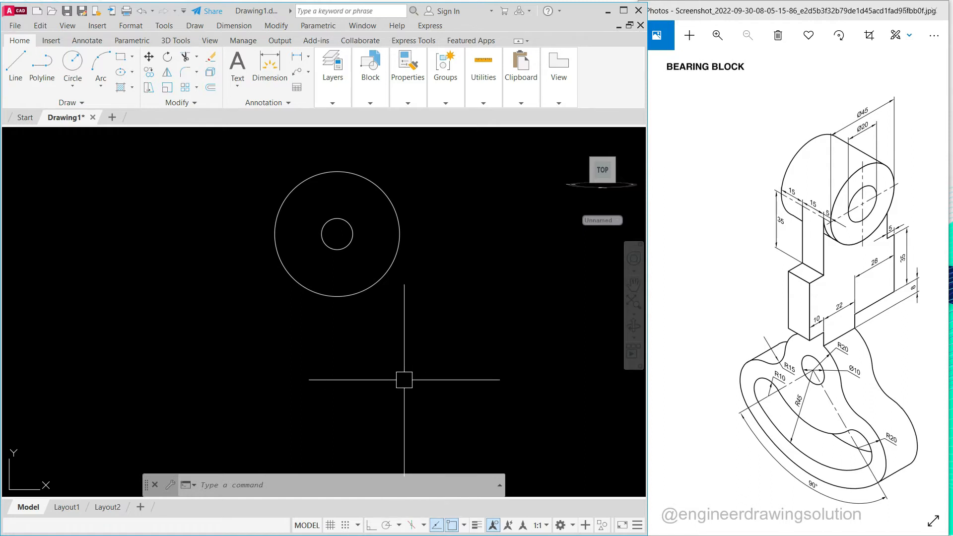
Turn on polar tracking and draw a line from the circles' centre at 225° to well beyond the radius 20 circle
click(16, 70)
key(F10)
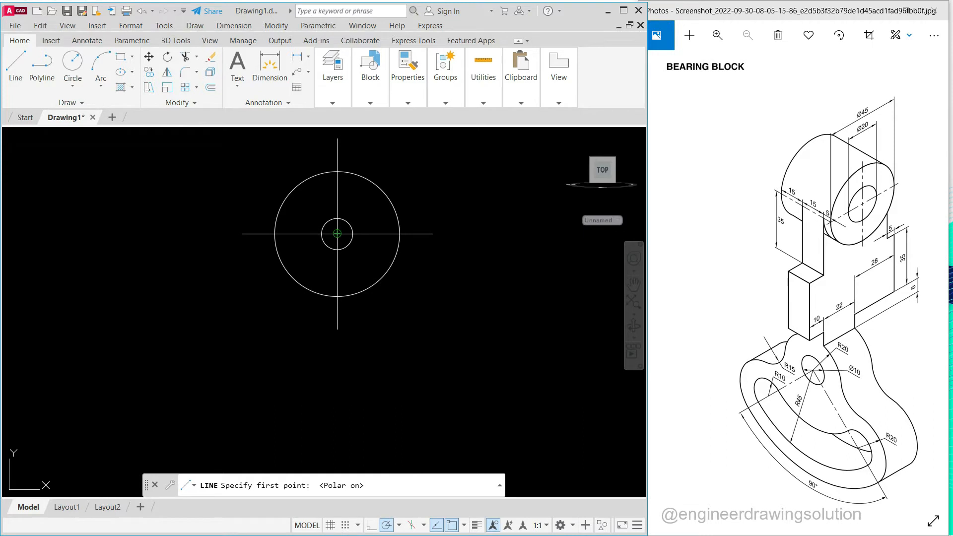
click(337, 233)
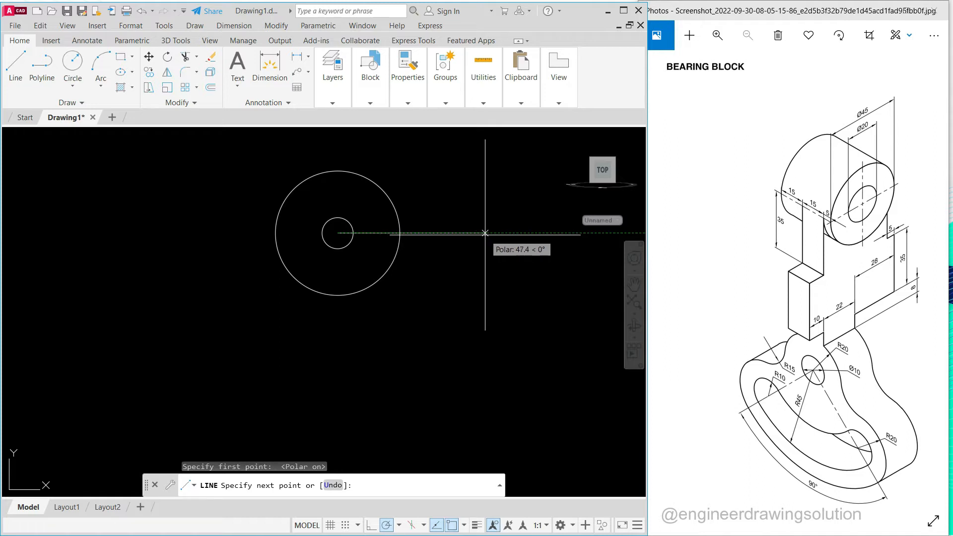
scroll(452, 290, up, 4)
scroll(450, 293, down, 8)
scroll(451, 274, up, 4)
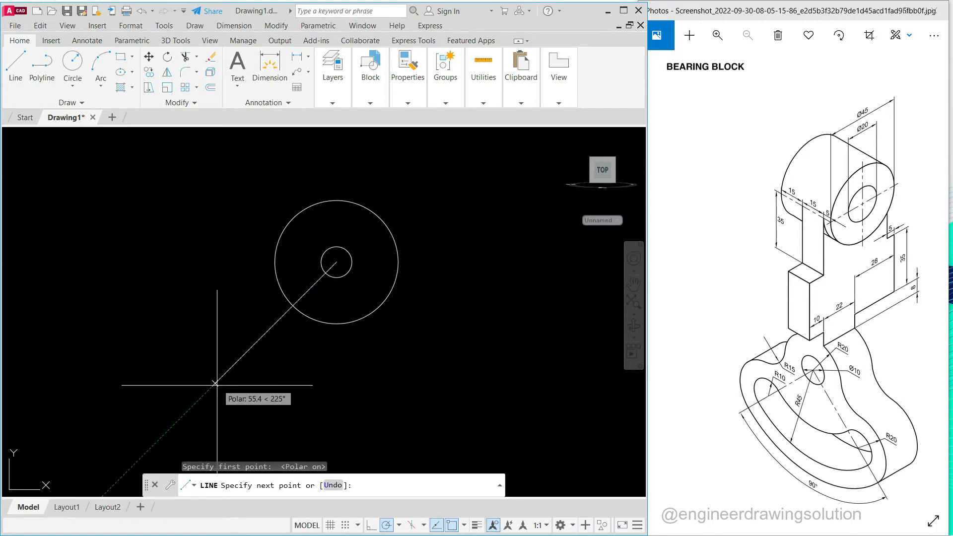
click(168, 431)
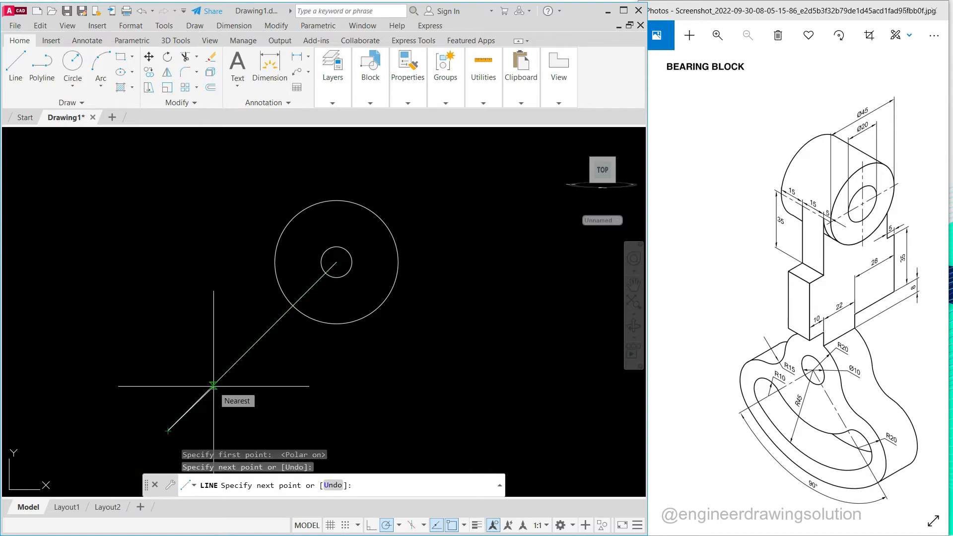
key(Return)
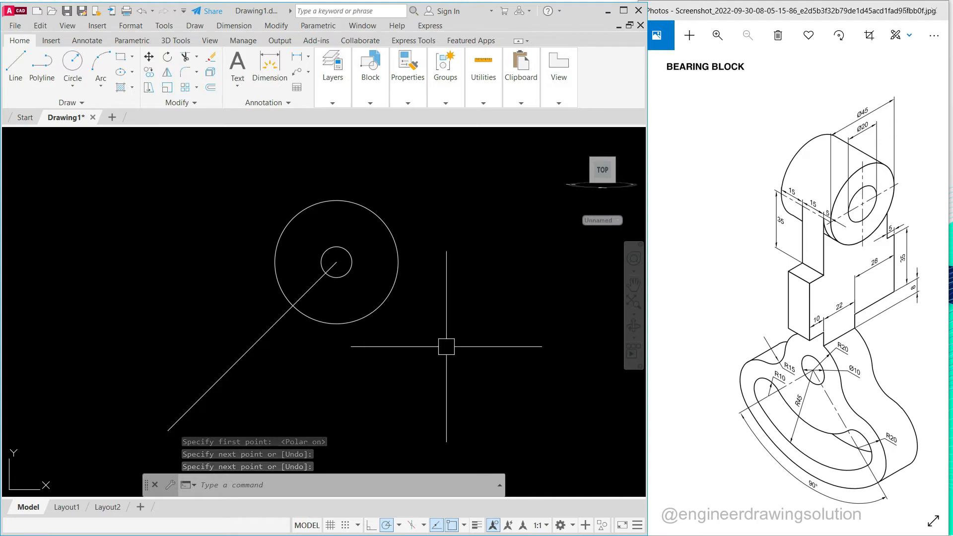
Draw a second line from the circles' centre down to the right, perpendicular to the first and extending beyond the radius 20 circle
key(Return)
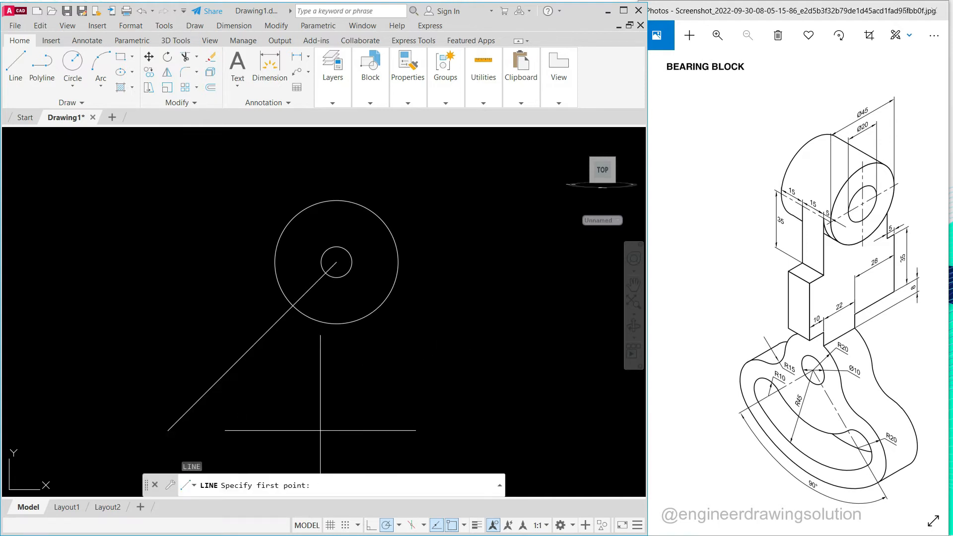
click(337, 262)
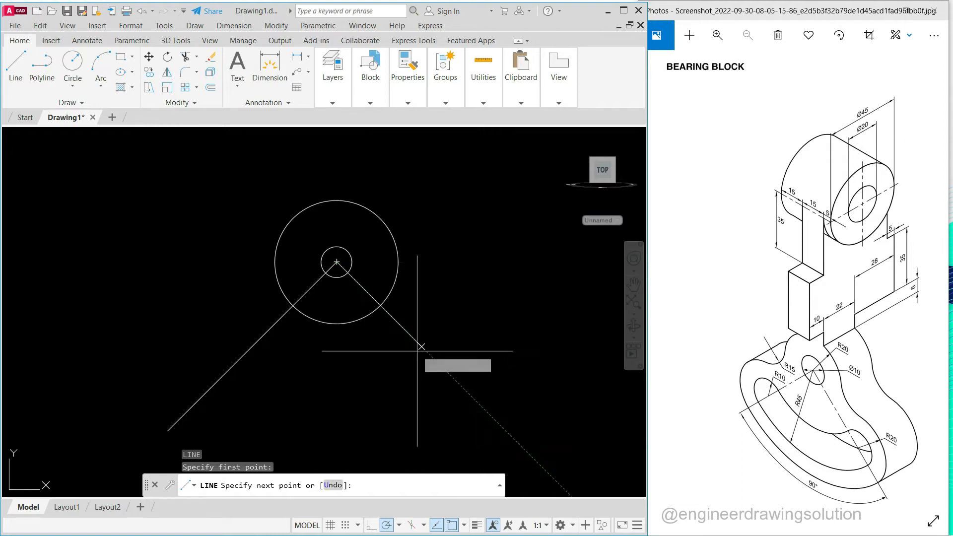
click(526, 450)
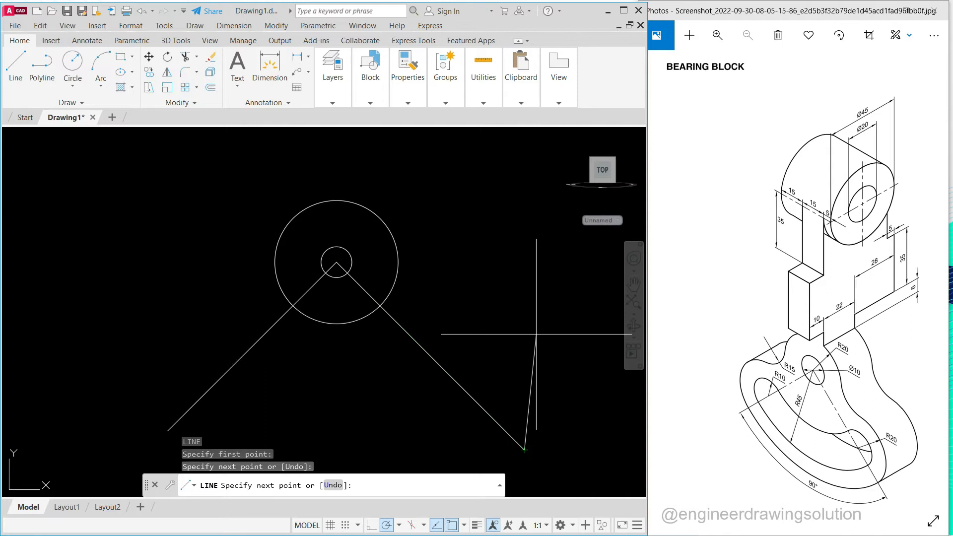
key(Return)
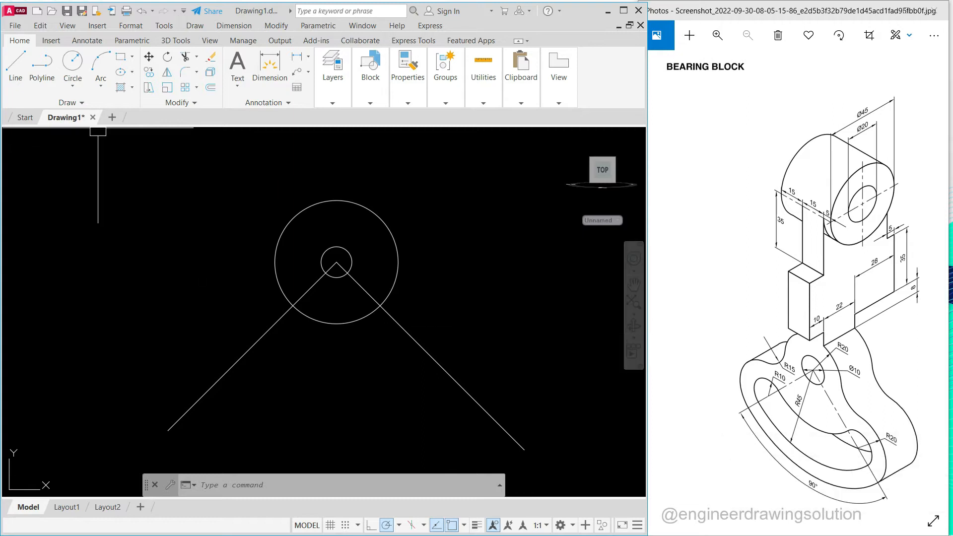
Draw a circle with a radius of 45 from the common centre of the existing circles
click(73, 62)
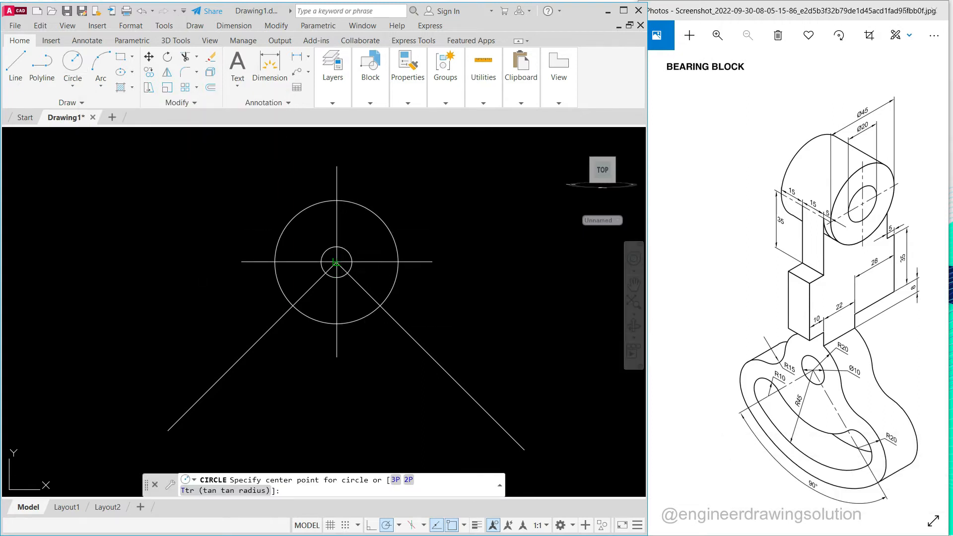
click(336, 262)
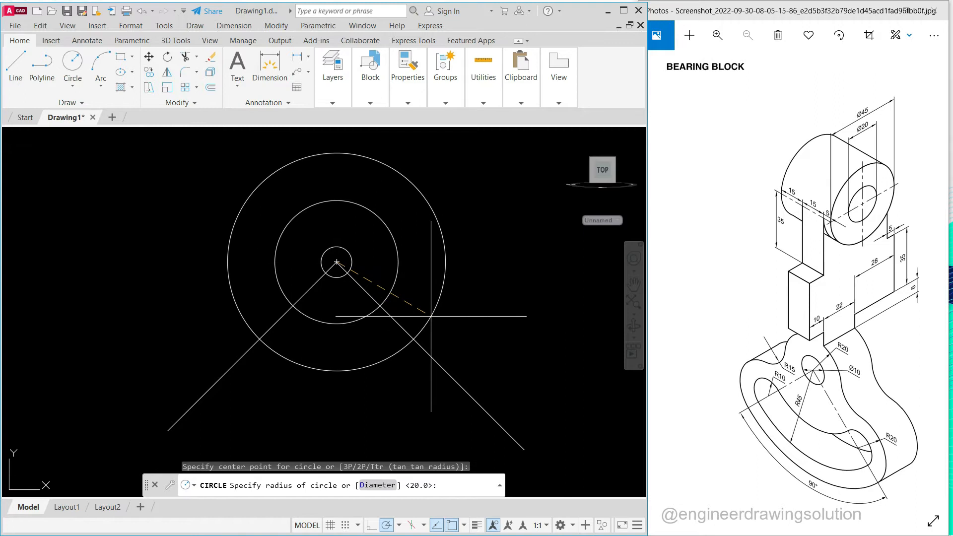
key(Return)
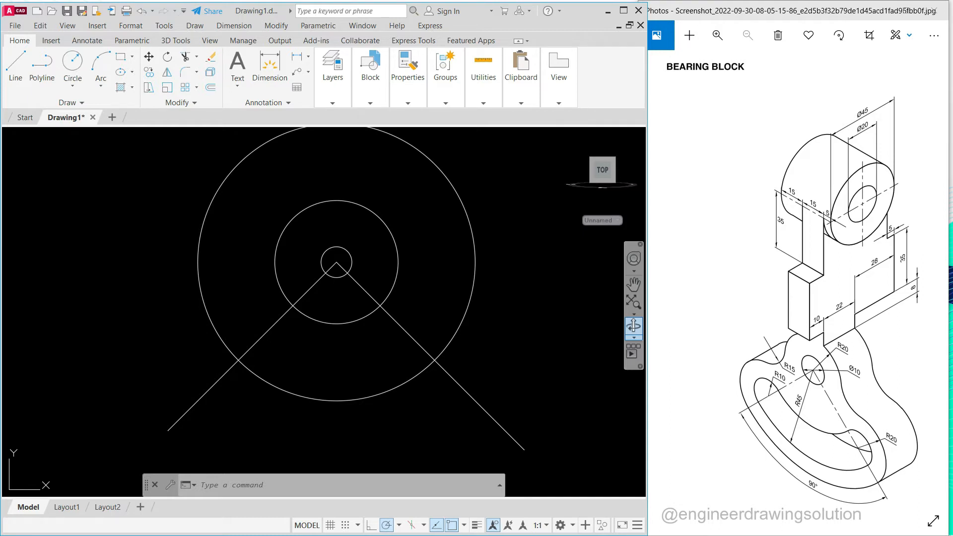
Draw another concentric circle with a radius of 35 for the slot's inner edge
text(c)
key(Return)
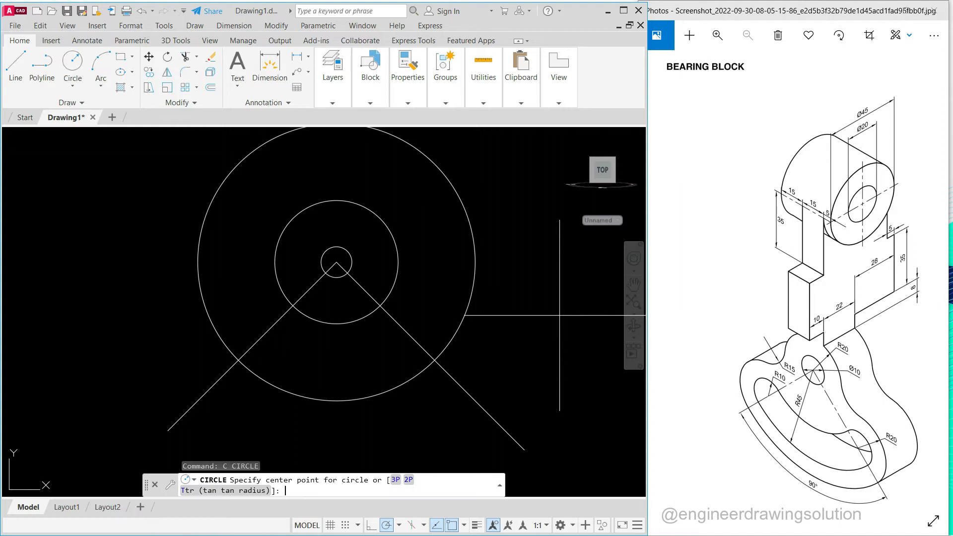
click(337, 262)
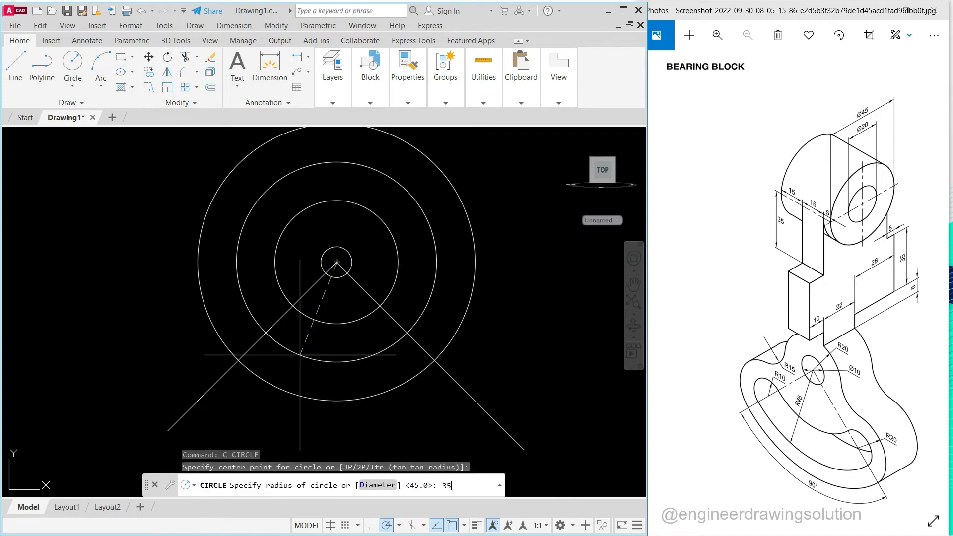
key(Return)
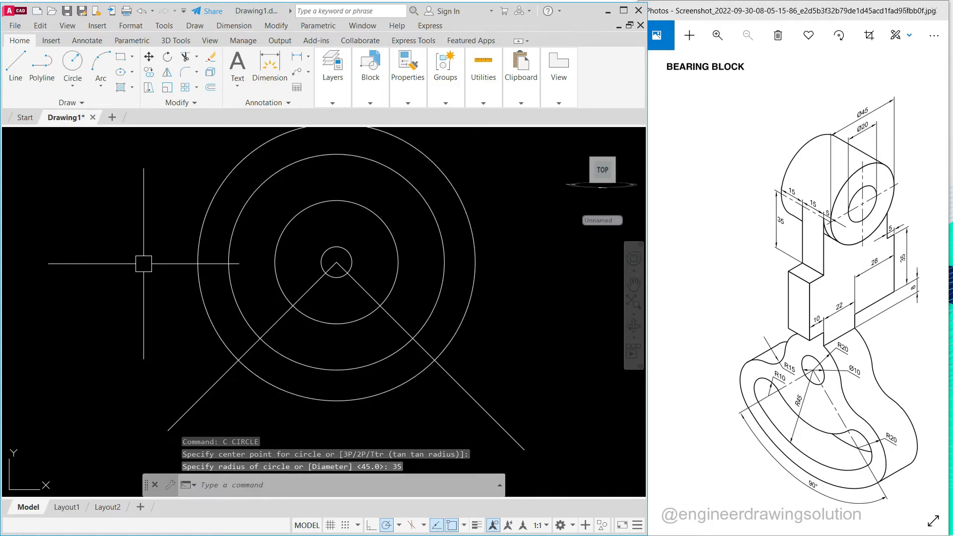
Trim both diagonal lines between the radius 20 and radius 35 circles and beyond the radius 45 circle
text(tr)
key(Return)
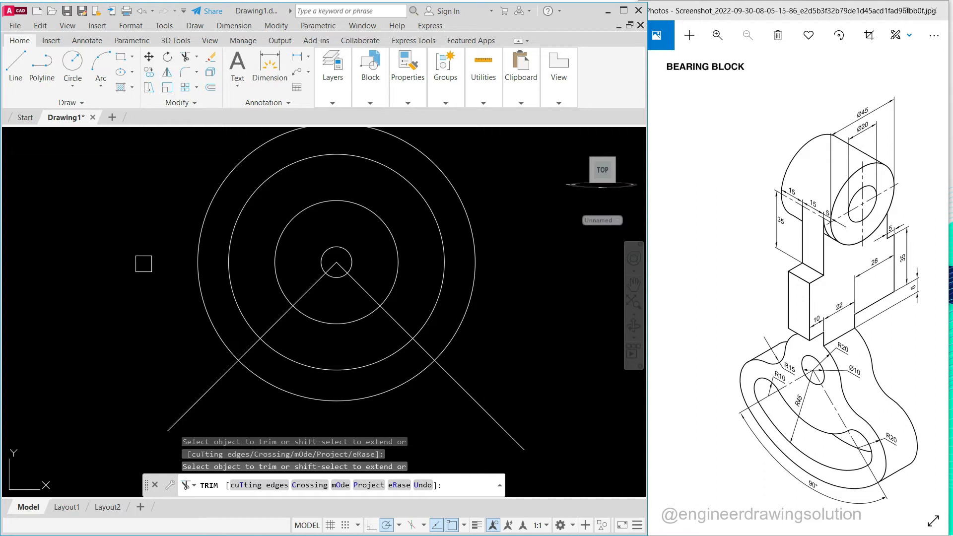
click(277, 311)
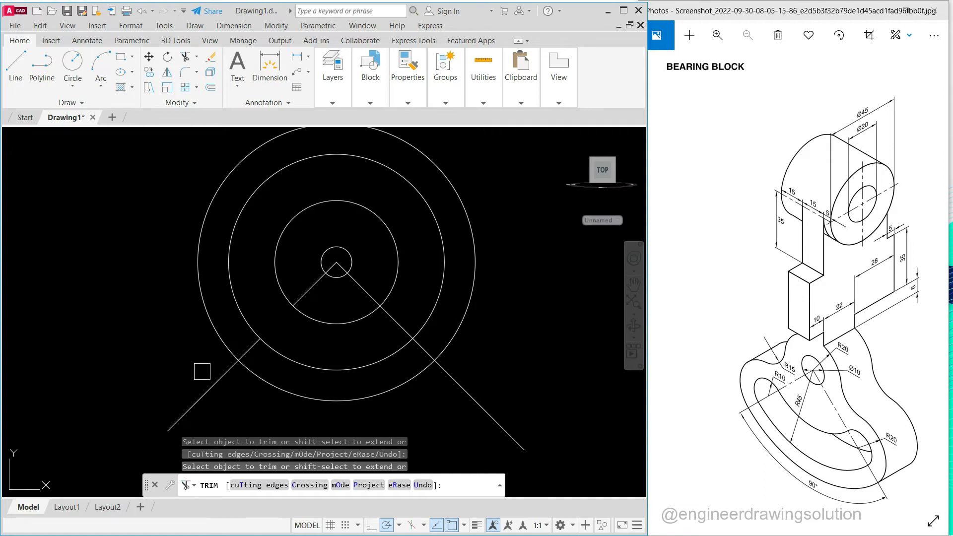
click(405, 330)
key(Return)
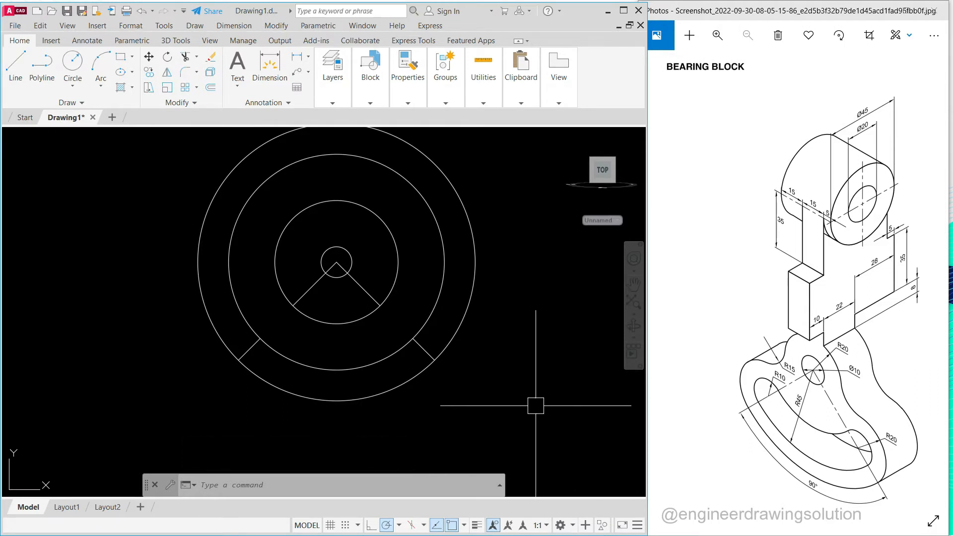
Draw two circles of radius 20 centred on the midpoints of the short diagonal segments between the radius 35 and 45 circles
key(Return)
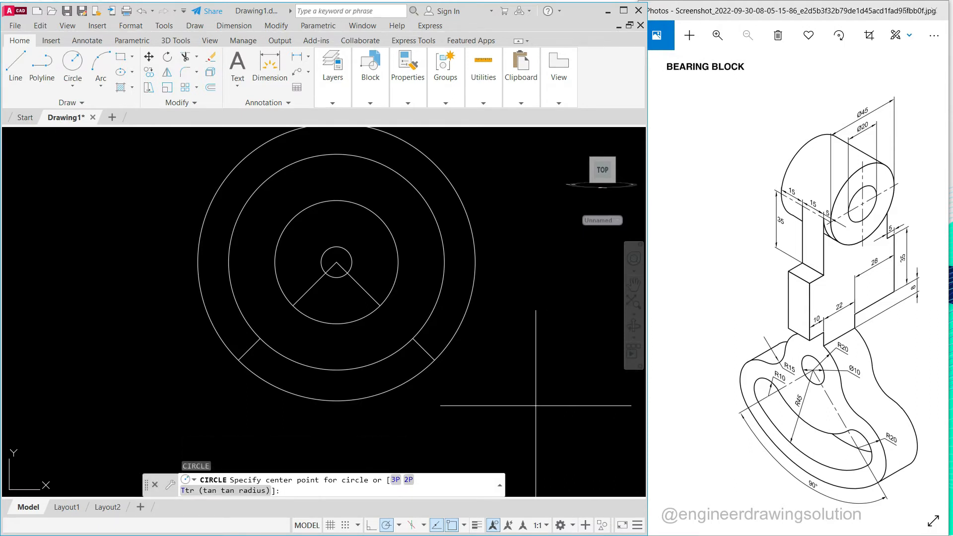
click(249, 349)
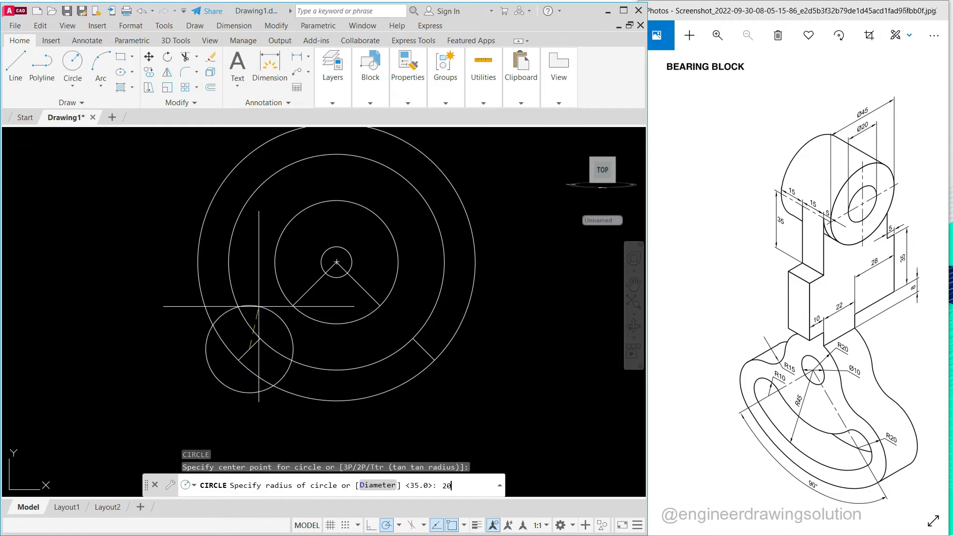
key(Return)
key(Return)
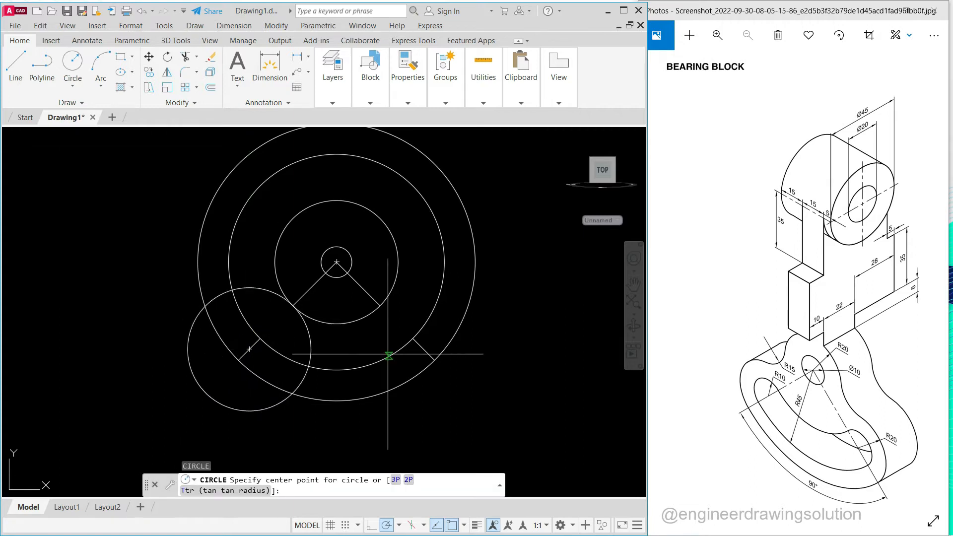
click(424, 349)
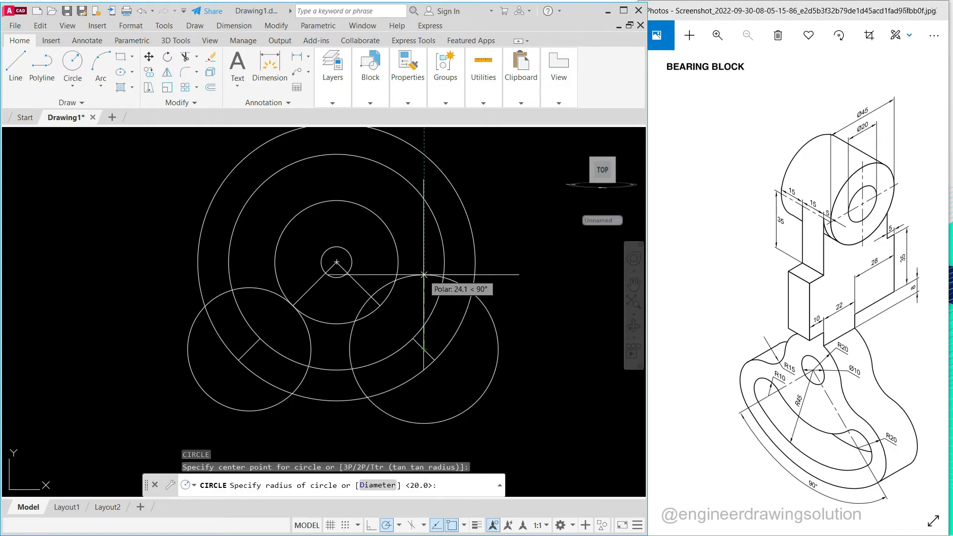
text(20)
key(Return)
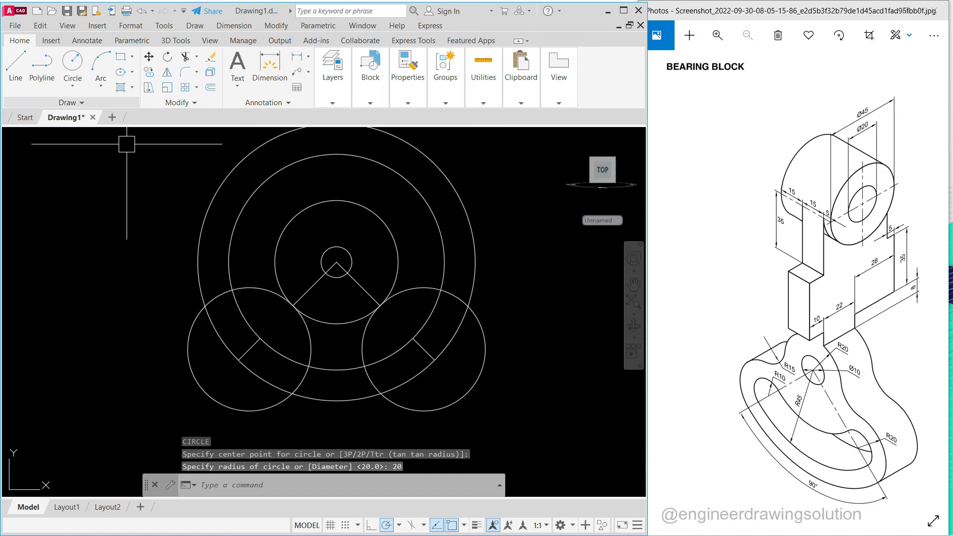
Draw a large circle from the common centre, reaching the far edge of the lower-right radius 20 circle
click(72, 61)
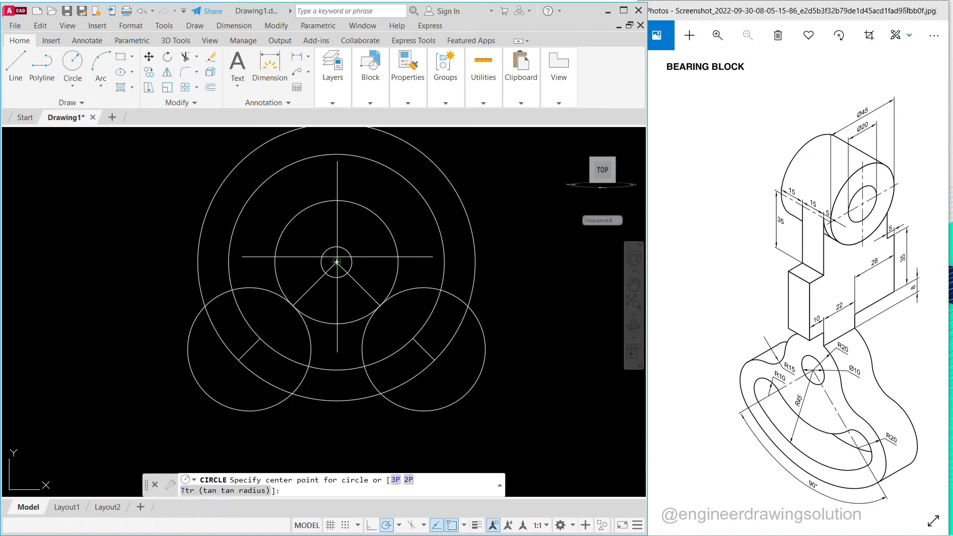
click(337, 262)
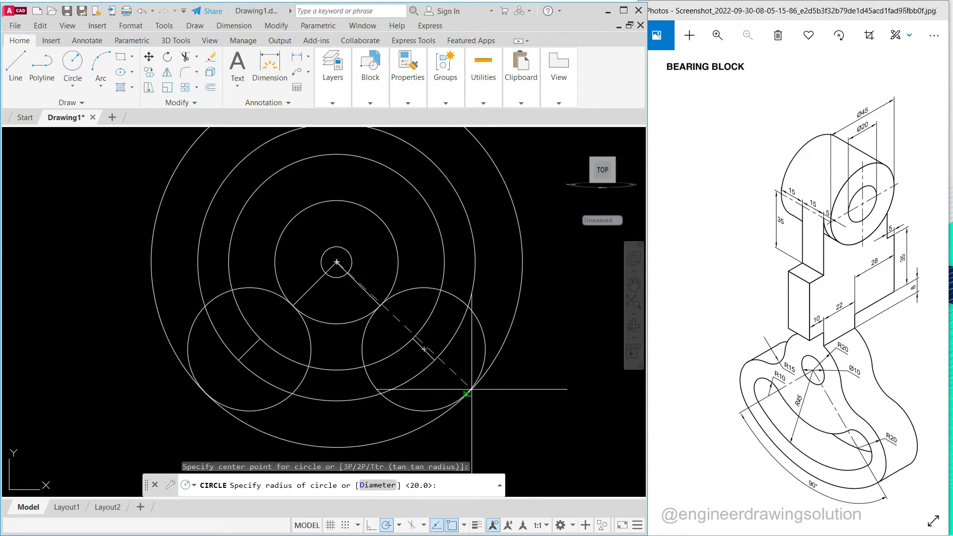
click(467, 393)
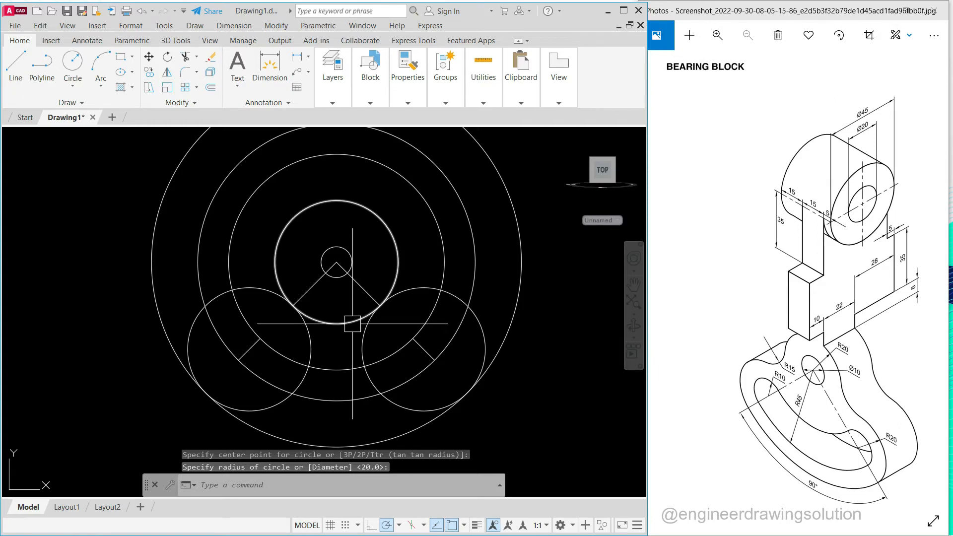
Trim the overlapping circles to form the lobed outer outline and the curved band between the two short diagonal segments
text(tr)
key(Return)
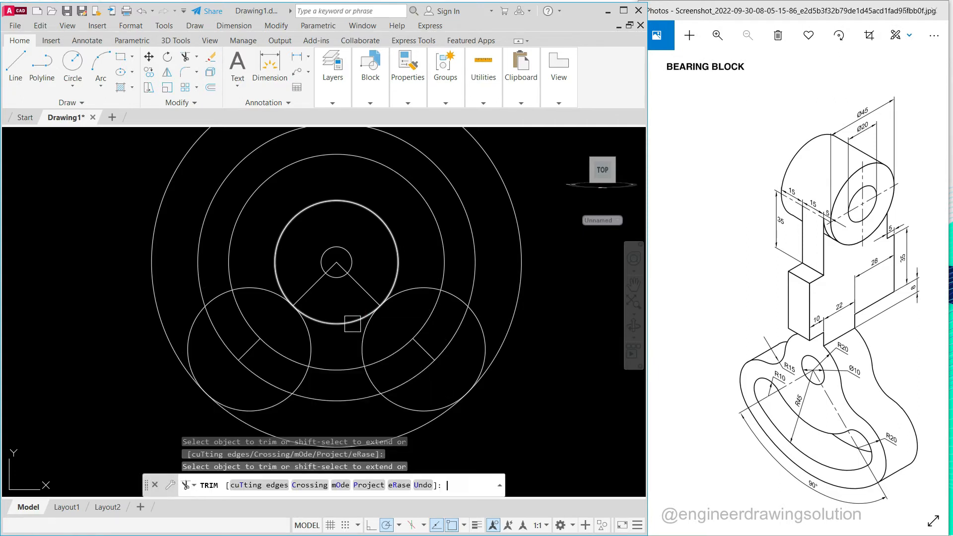
click(512, 334)
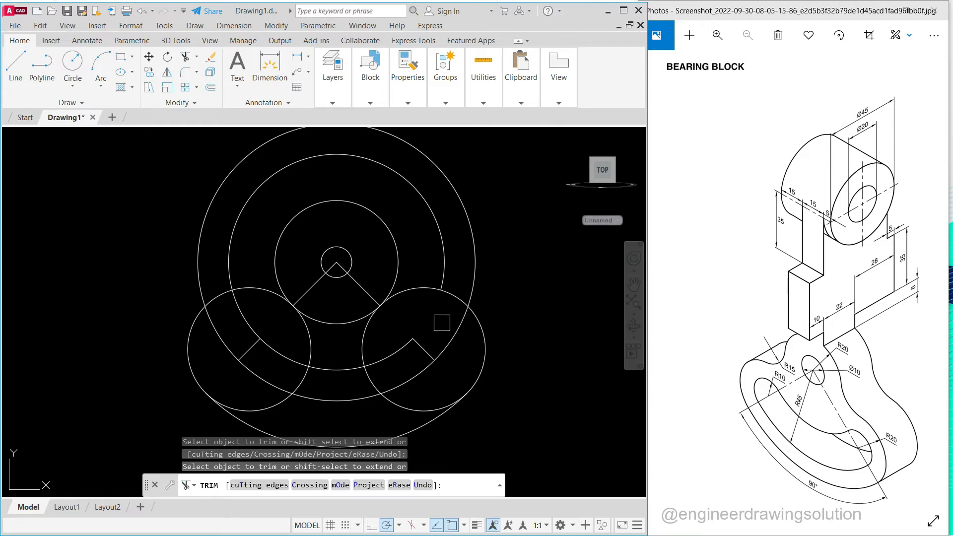
click(403, 346)
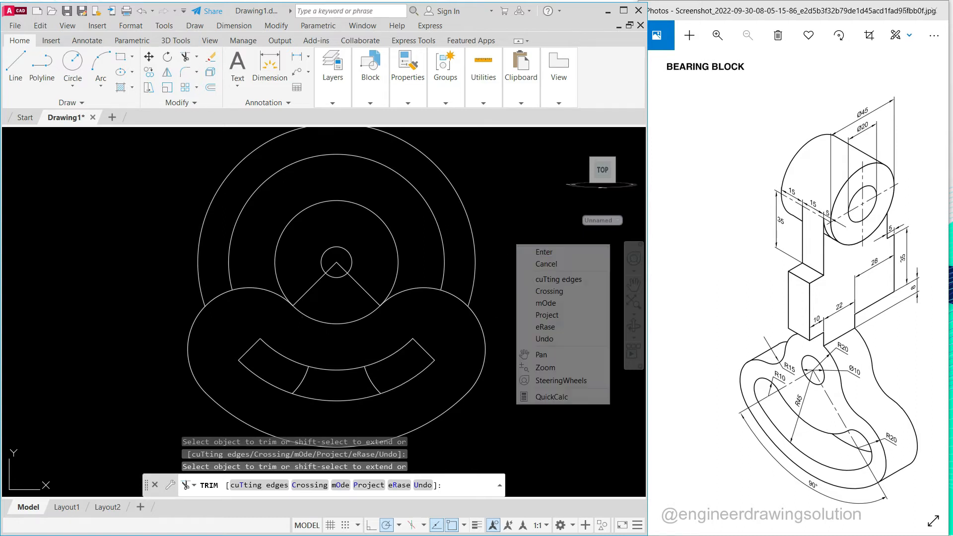
right_click(515, 245)
click(522, 250)
Erase the two large leftover upper arcs and the two short arcs crossing the curved band
click(461, 222)
click(440, 210)
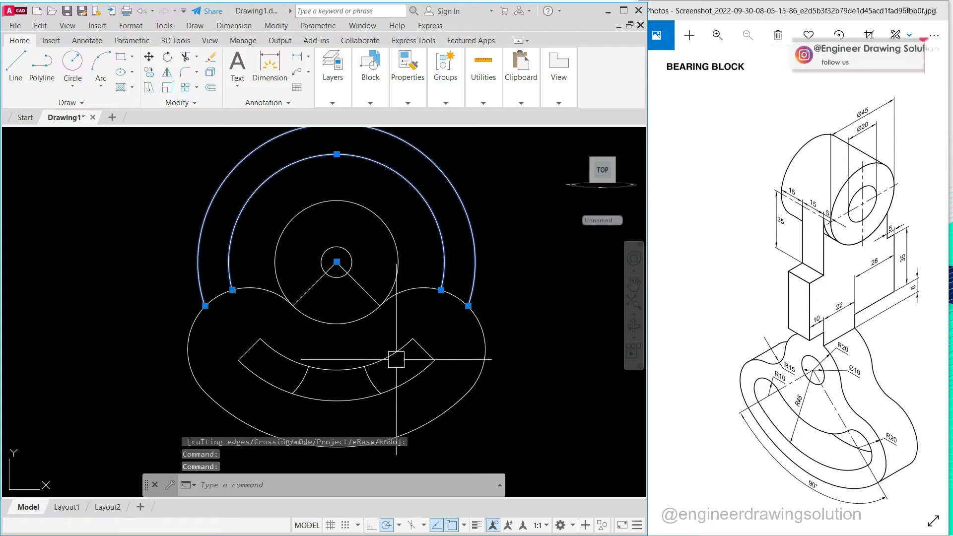
click(374, 380)
click(306, 381)
right_click(160, 244)
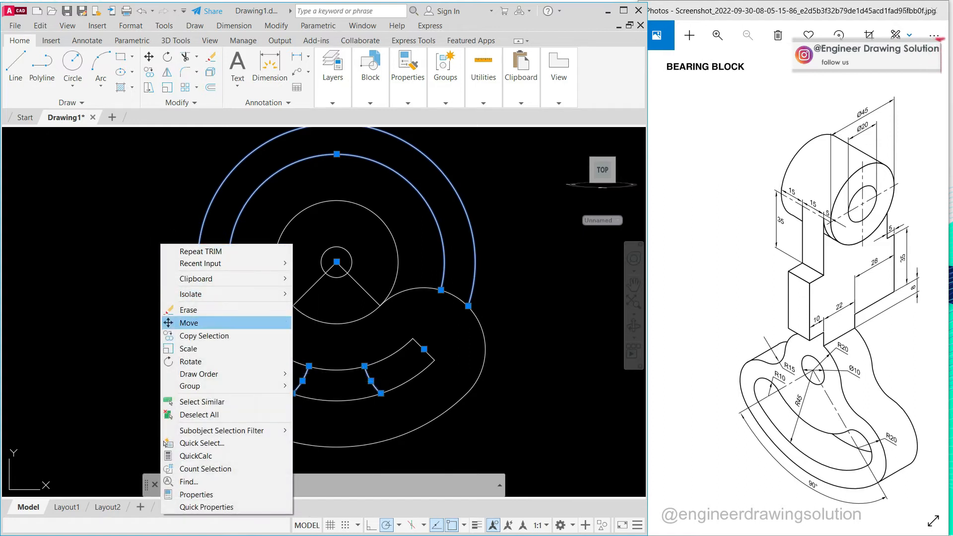
click(189, 310)
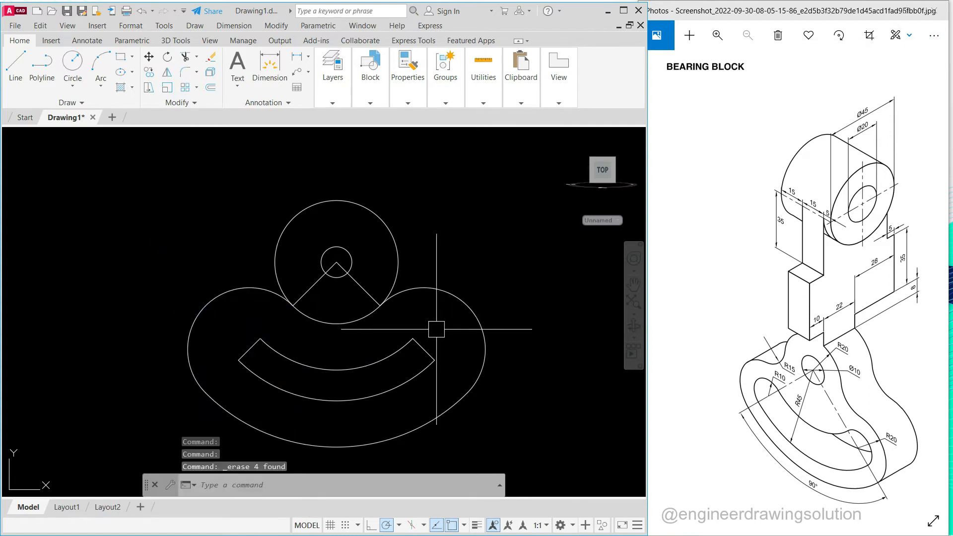
Try a radius 10 circle centred on the midpoint of the curved band's right end line, and undo it
scroll(425, 340, up, 2)
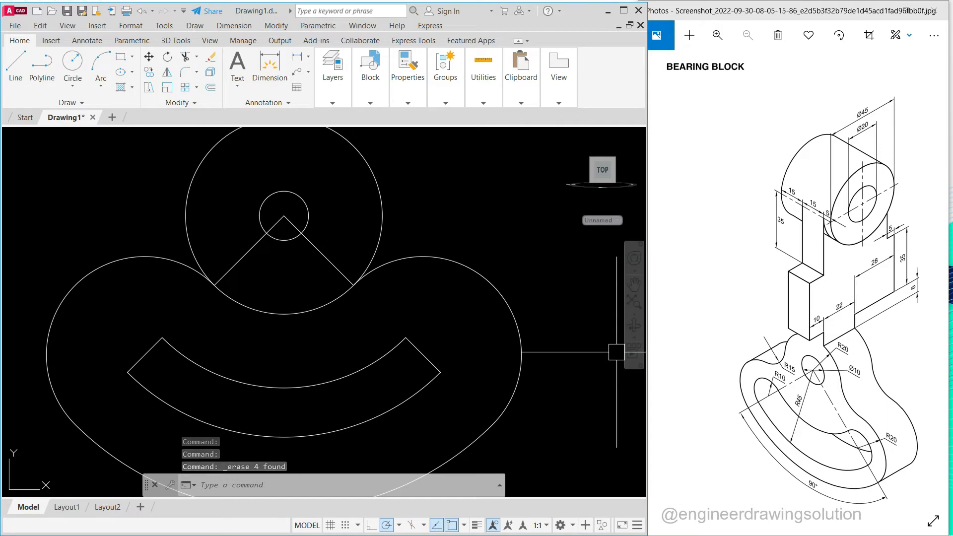
text(c)
key(Return)
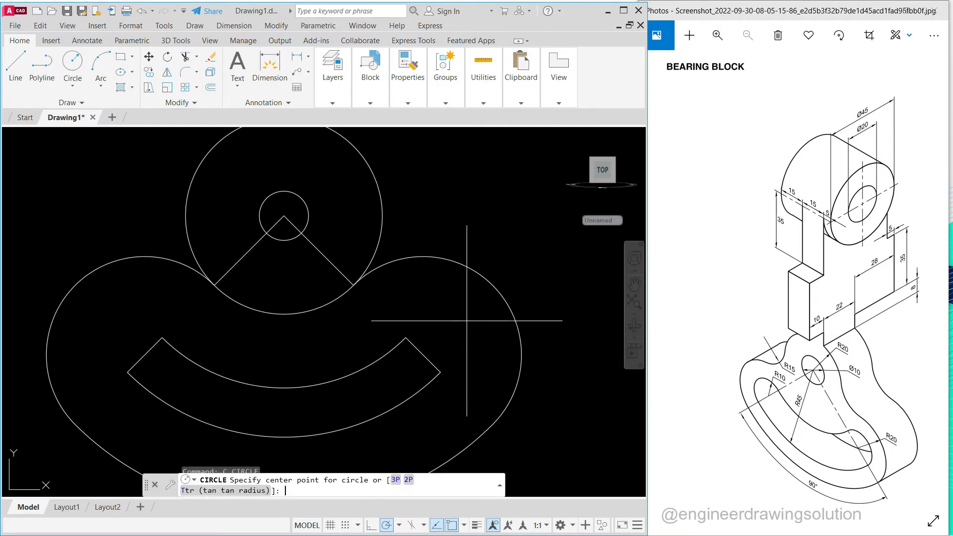
click(423, 355)
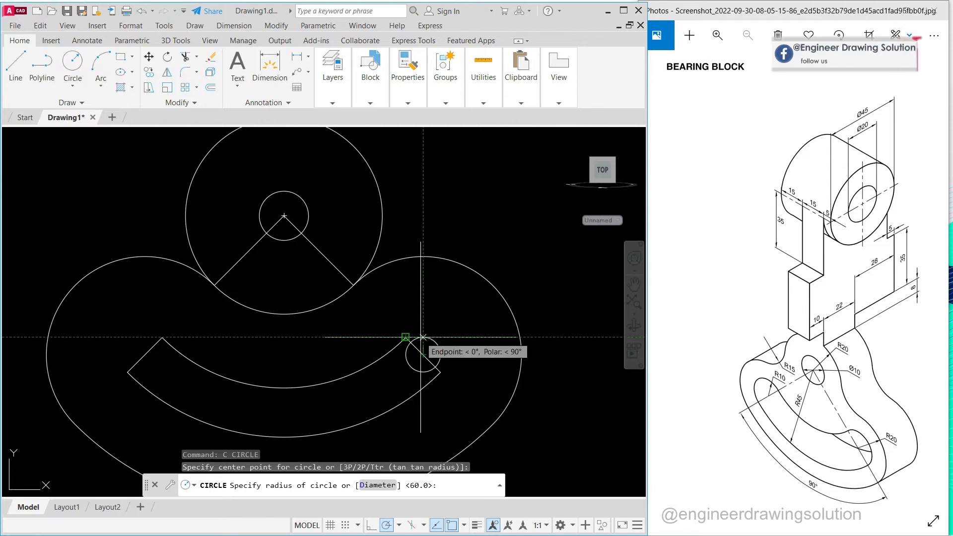
key(Return)
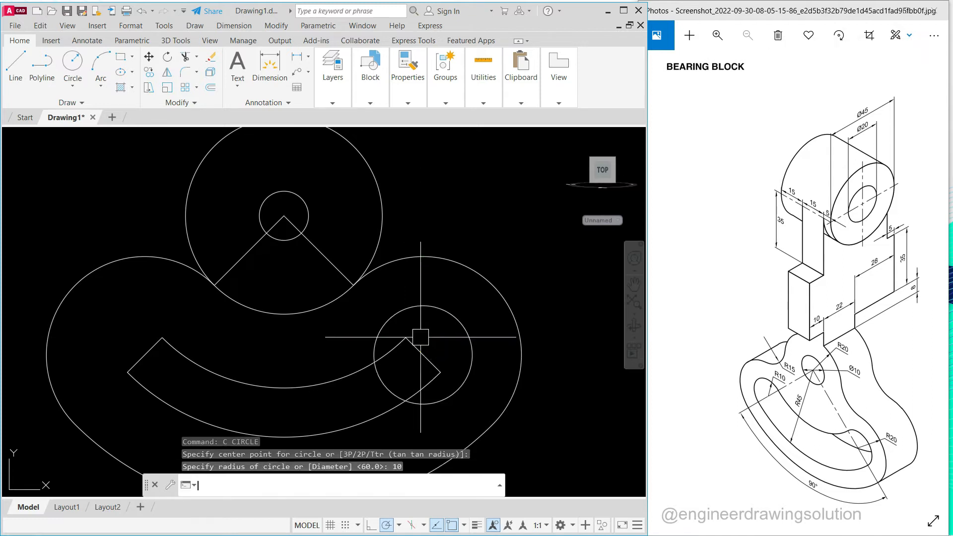
key(ctrl+z)
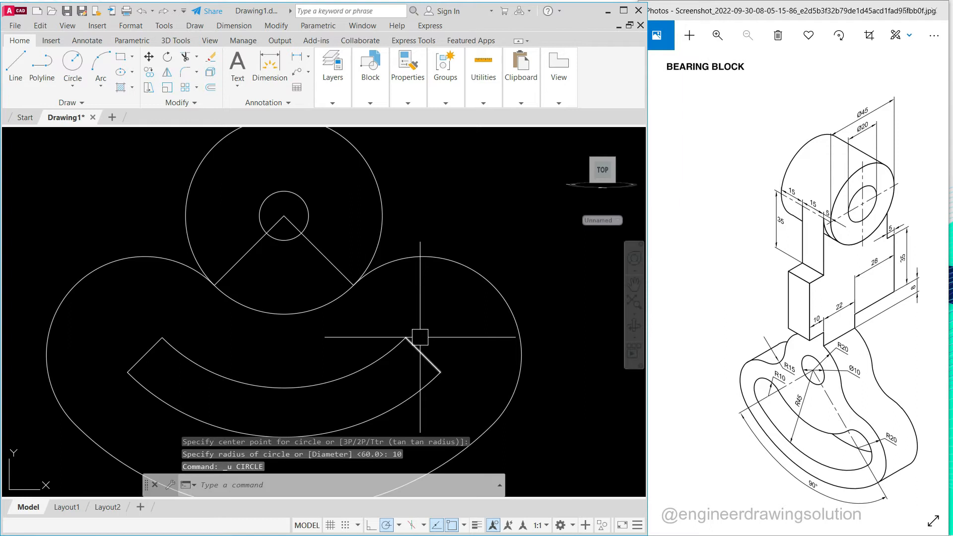
Draw a circle from the midpoint of the band's right end line through that line's upper endpoint
middle_drag(428, 350, 428, 308)
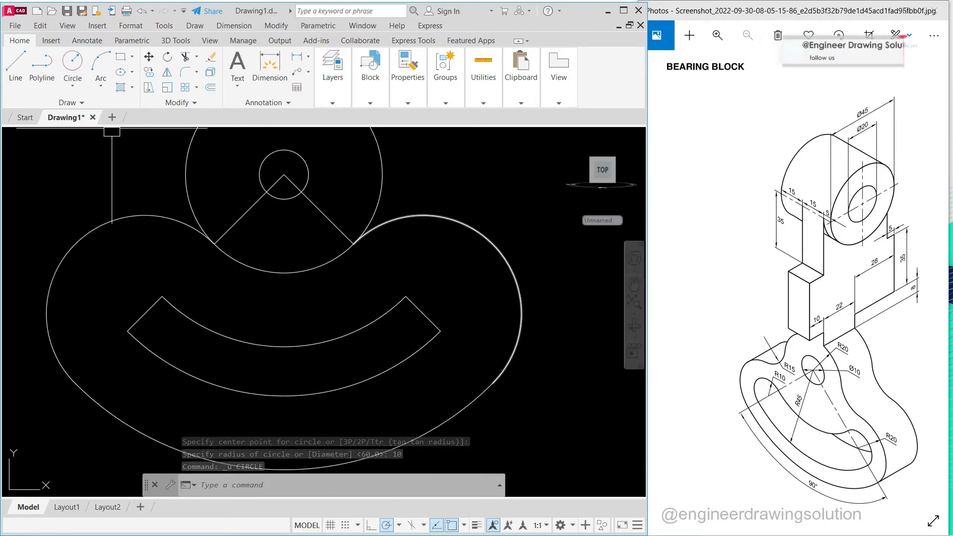
click(72, 62)
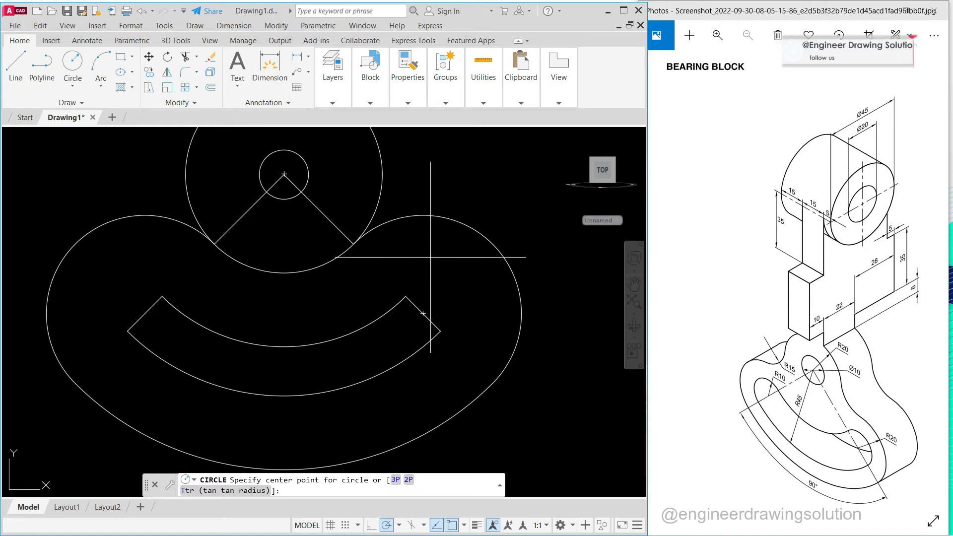
click(424, 314)
click(406, 297)
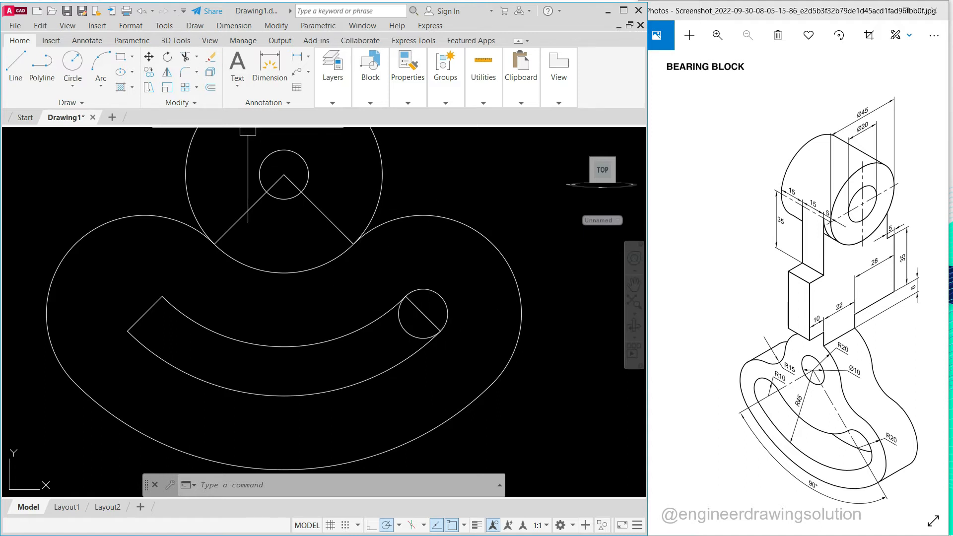
Dimension the radius of the small circle at the band's right end
click(234, 26)
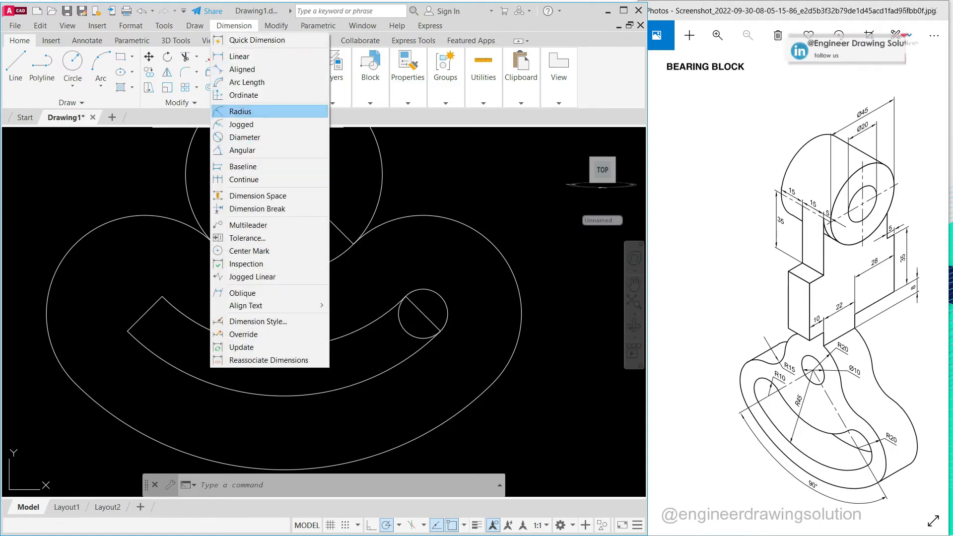
click(241, 111)
click(422, 290)
scroll(447, 269, up, 5)
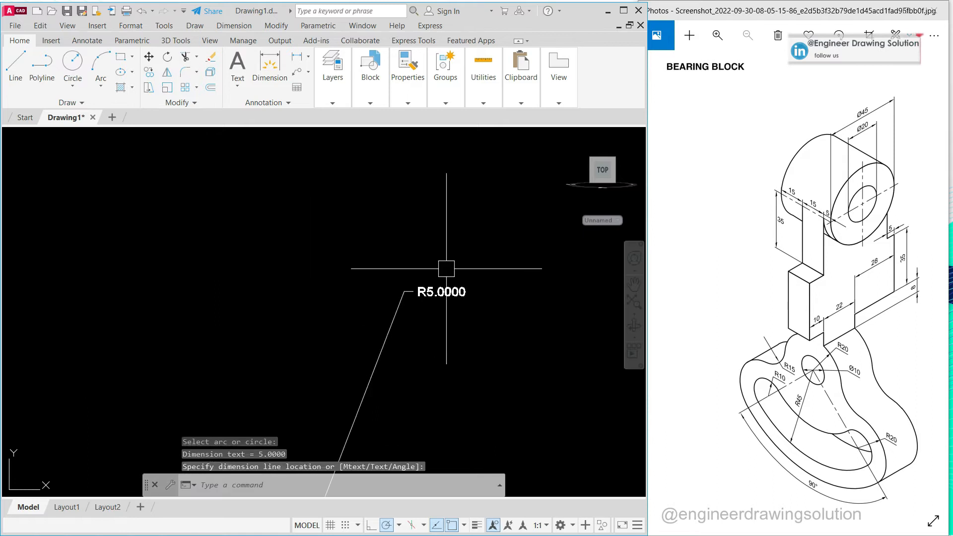
Erase the radius dimension and the small circle at the band's right end
scroll(432, 238, down, 3)
click(433, 252)
right_click(359, 183)
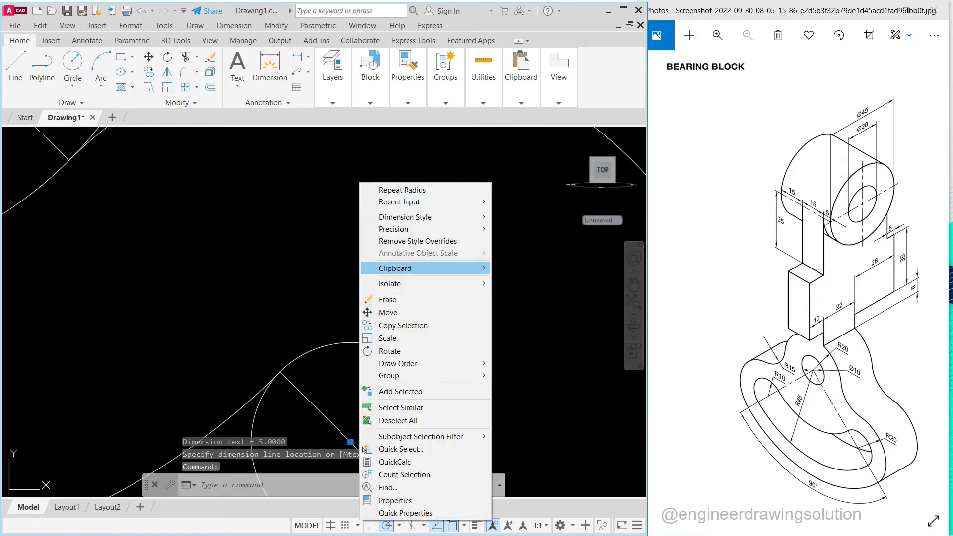
click(395, 300)
scroll(395, 244, down, 5)
click(394, 269)
right_click(391, 217)
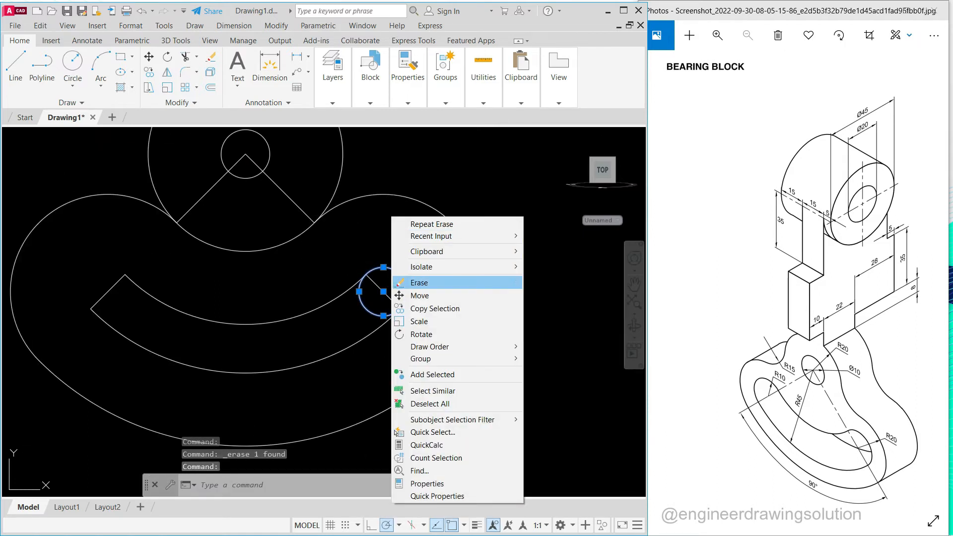
click(420, 283)
Draw two circles of radius 10 centred on the midpoints of the curved band's right and left end lines
click(72, 62)
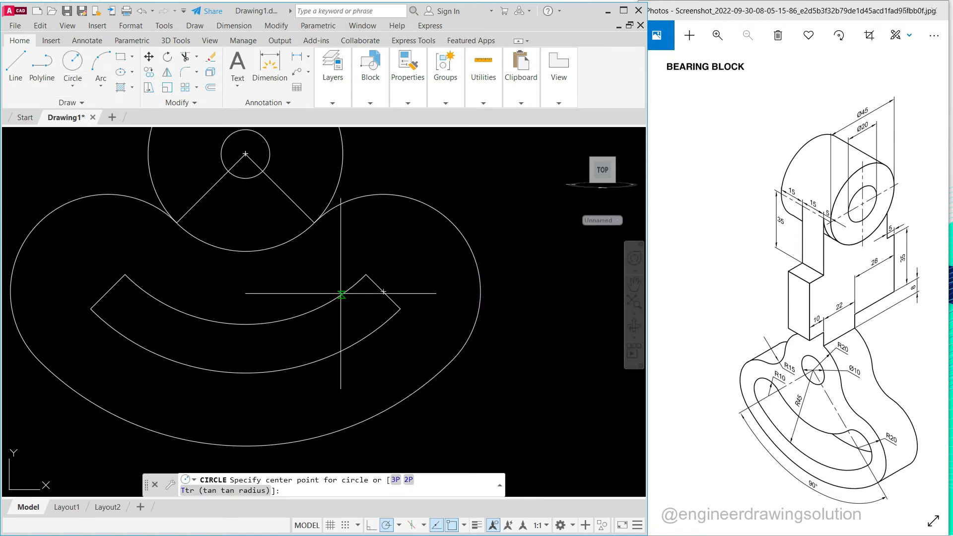
click(383, 292)
text(10)
key(Return)
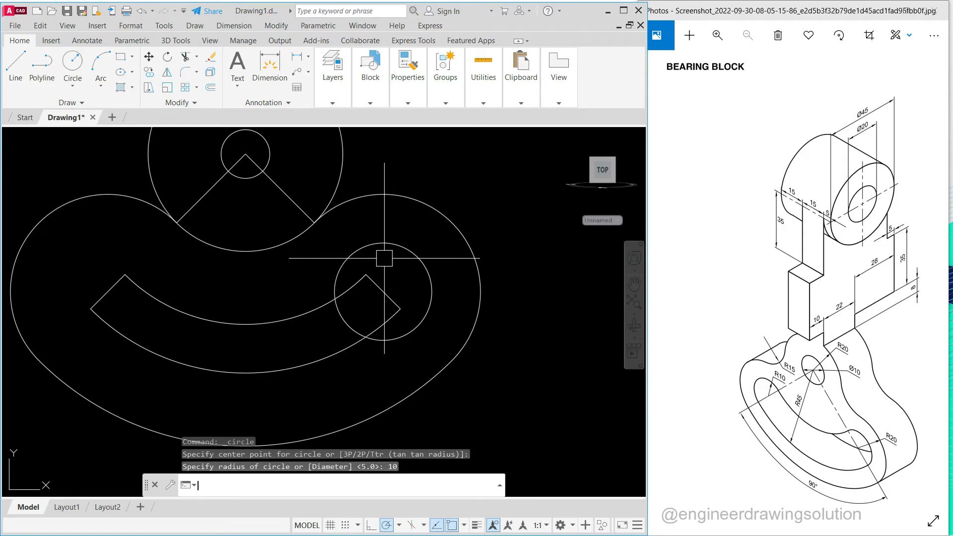
click(100, 62)
click(72, 62)
click(107, 291)
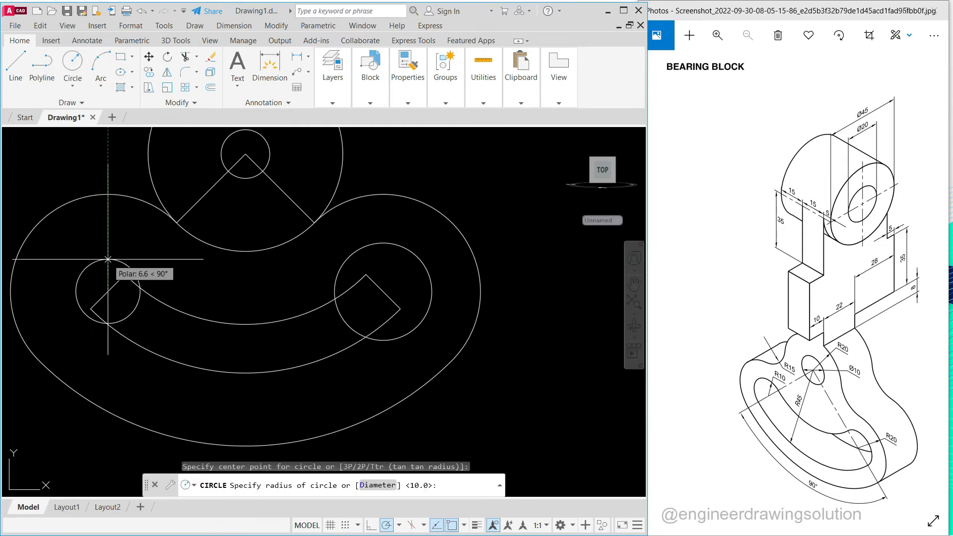
text(10)
key(Return)
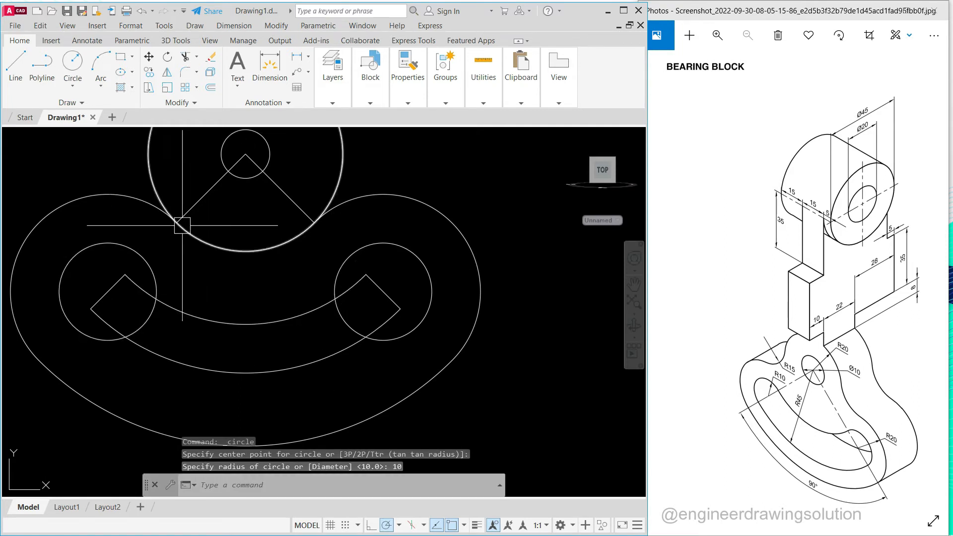
Erase the upper and lower arcs of the curved band connecting the two radius 10 circles
click(213, 322)
click(213, 370)
right_click(234, 347)
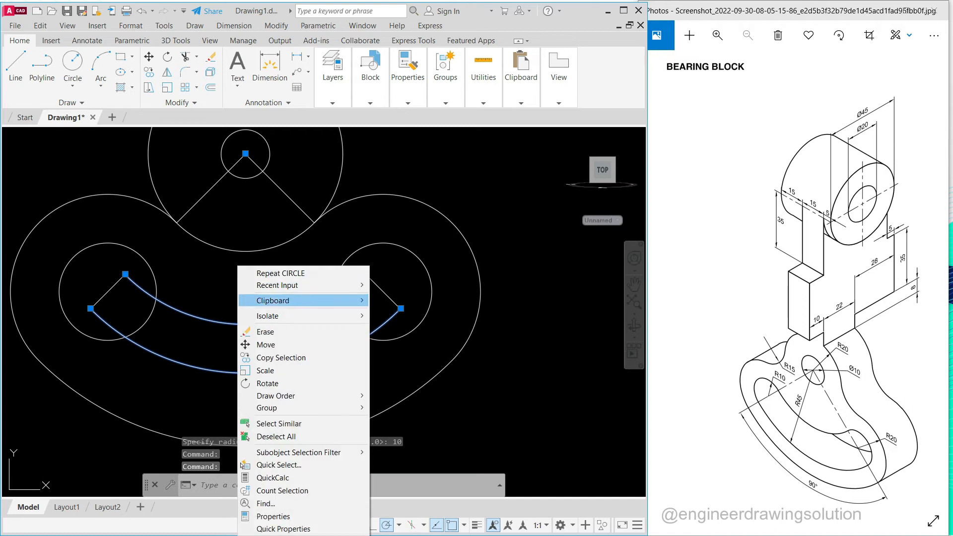
click(277, 330)
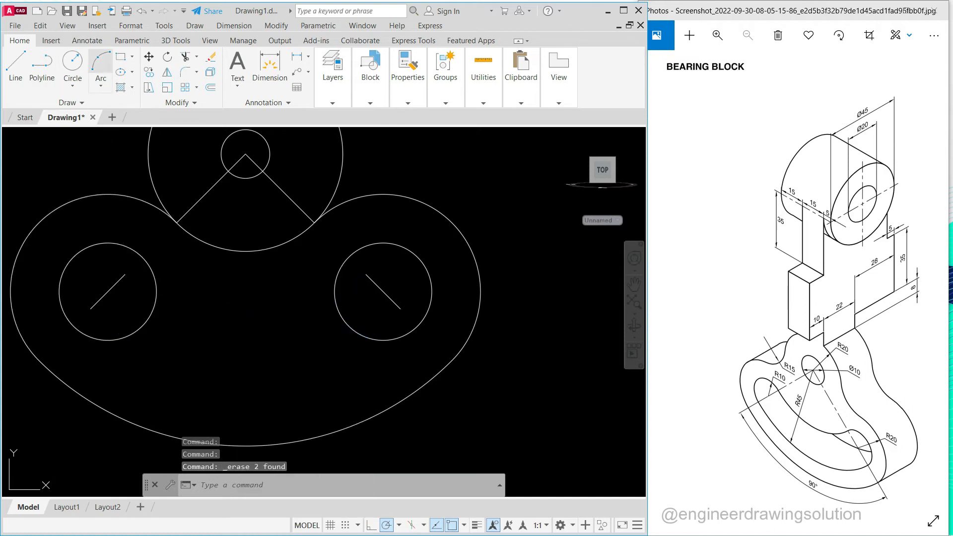
Draw two circles centred on the small hole, radius 30 and a larger one, tangent to the inner and outer sides of the radius 10 circles
click(72, 62)
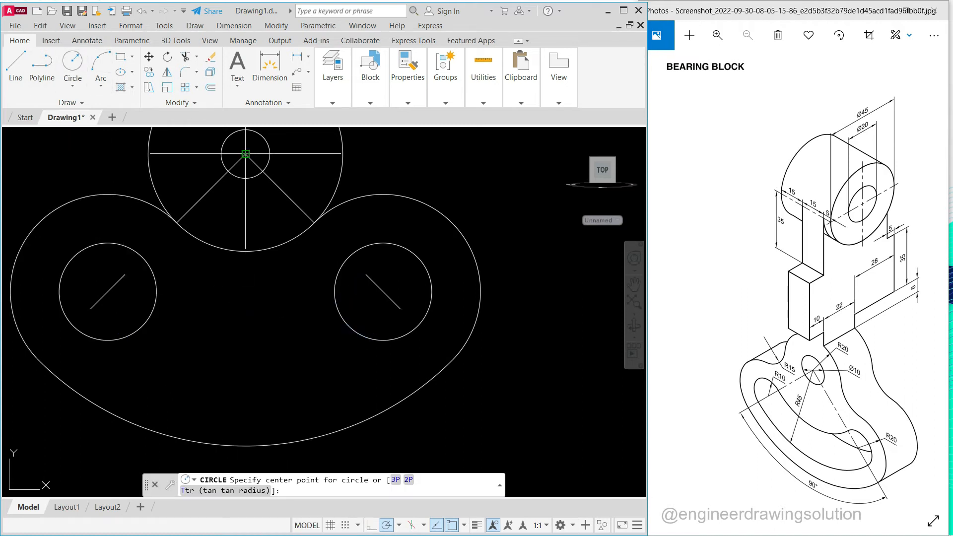
click(246, 154)
key(Escape)
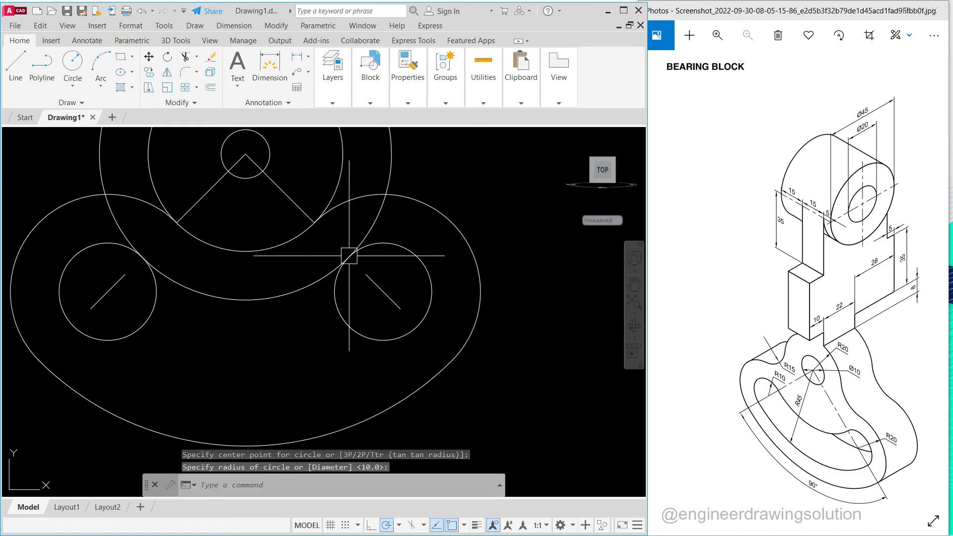
click(73, 62)
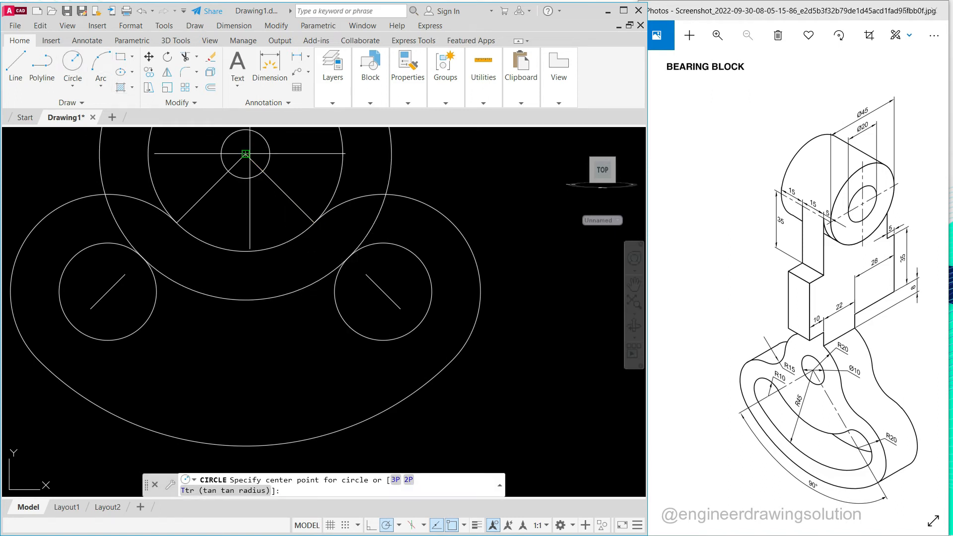
click(245, 154)
key(Escape)
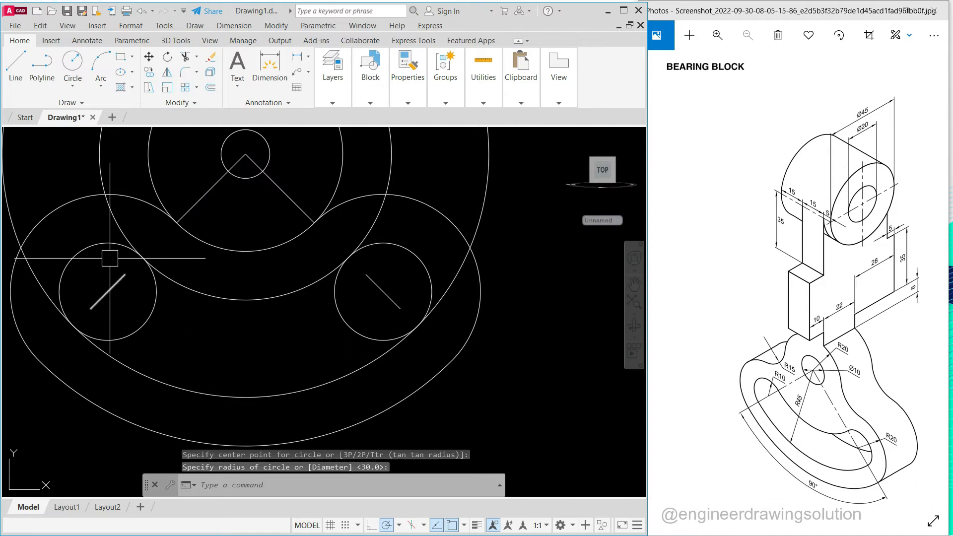
Trim the two large circles and both radius 10 circles to leave a closed curved slot inside the base profile
text(tr)
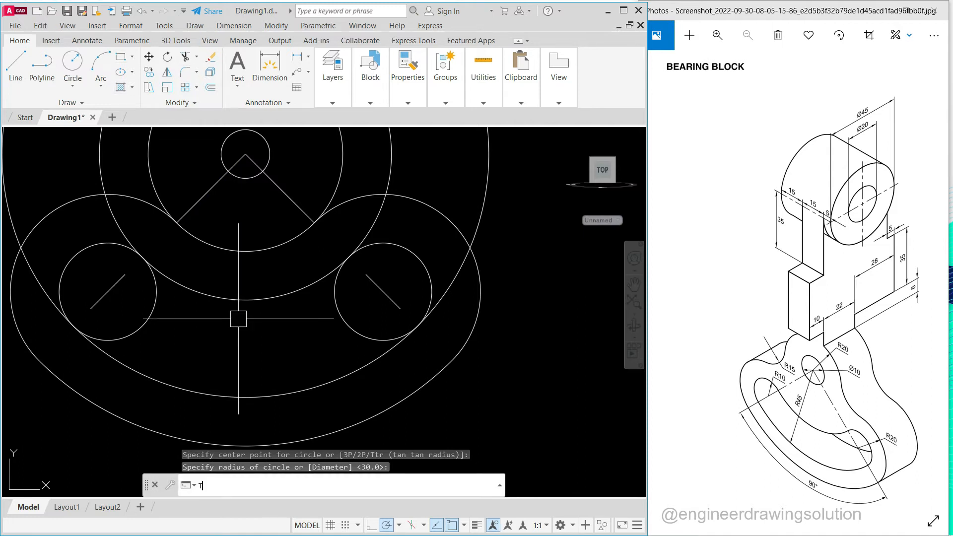
key(Return)
click(123, 221)
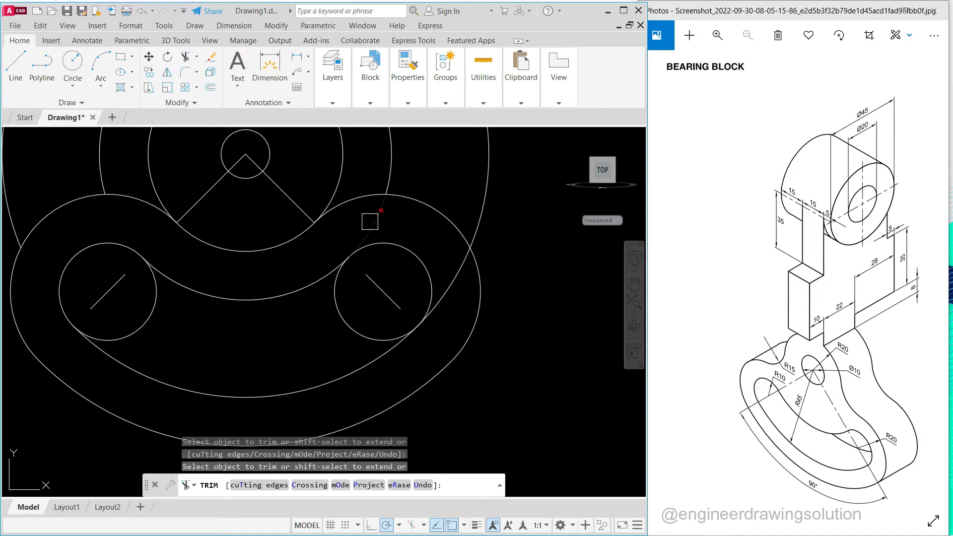
click(138, 333)
right_click(187, 271)
click(213, 277)
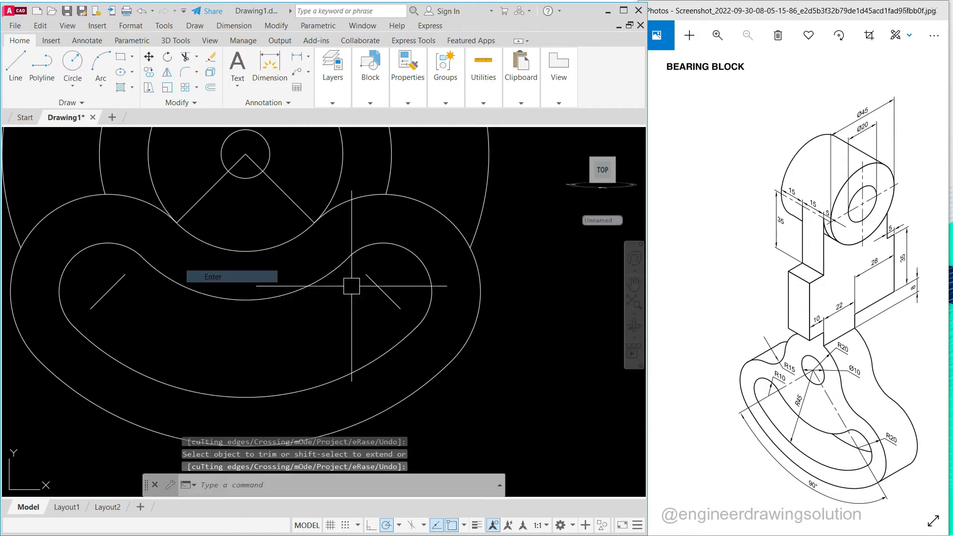
Erase the two short diagonal lines inside the slot ends and the two leftover large arcs above the profile
click(384, 292)
click(117, 281)
middle_drag(188, 273, 223, 377)
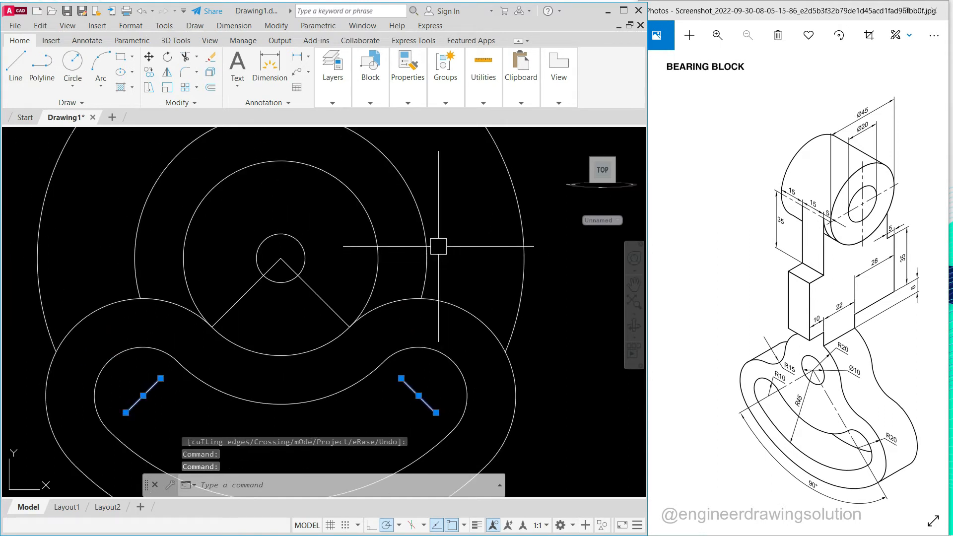
click(423, 231)
click(521, 245)
key(Delete)
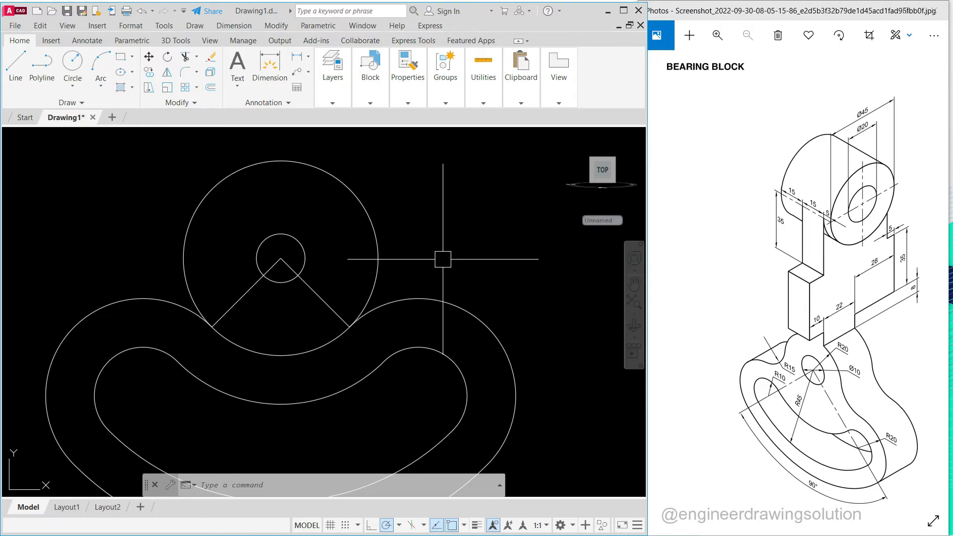
Fillet the upper radius 20 circle to both side lobes with radius 15, using the Multiple option
key(Return)
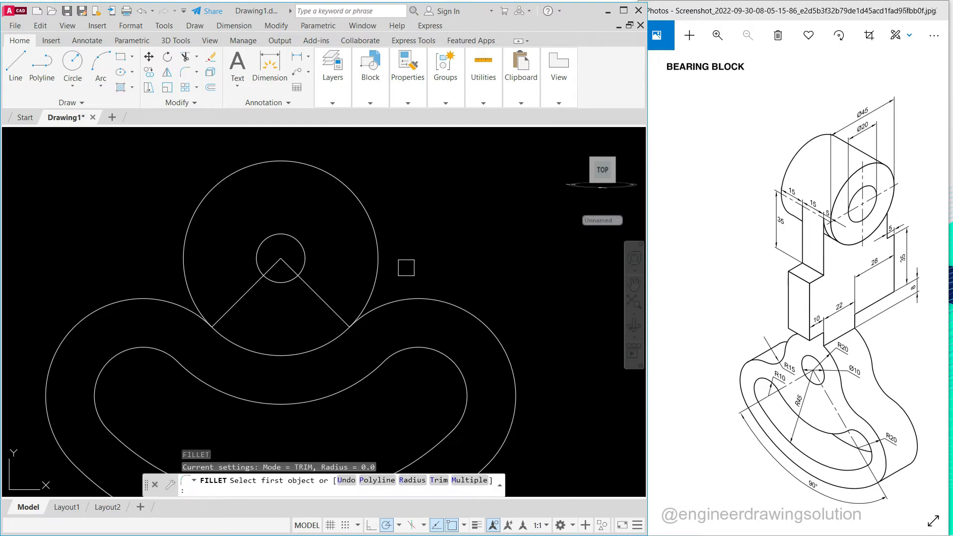
middle_drag(407, 268, 447, 159)
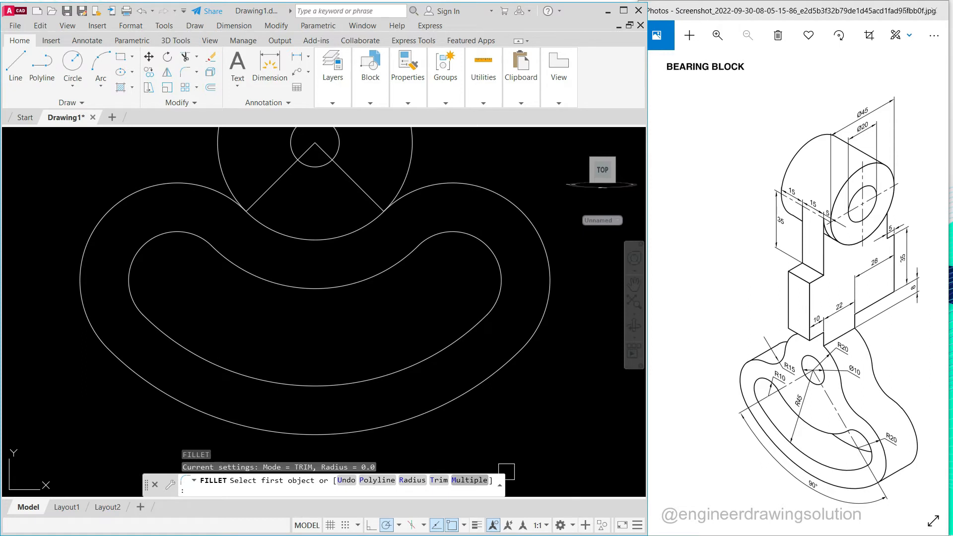
text(m)
key(Return)
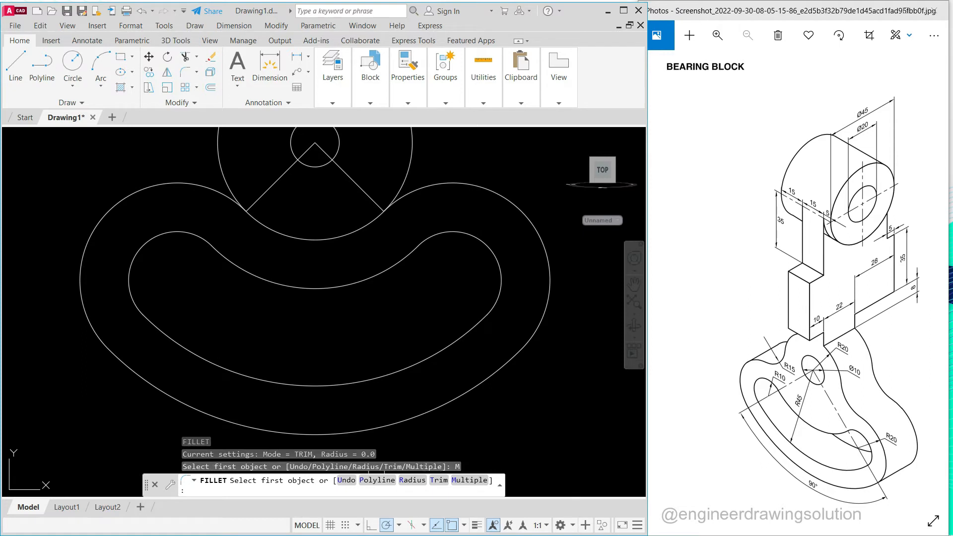
click(412, 481)
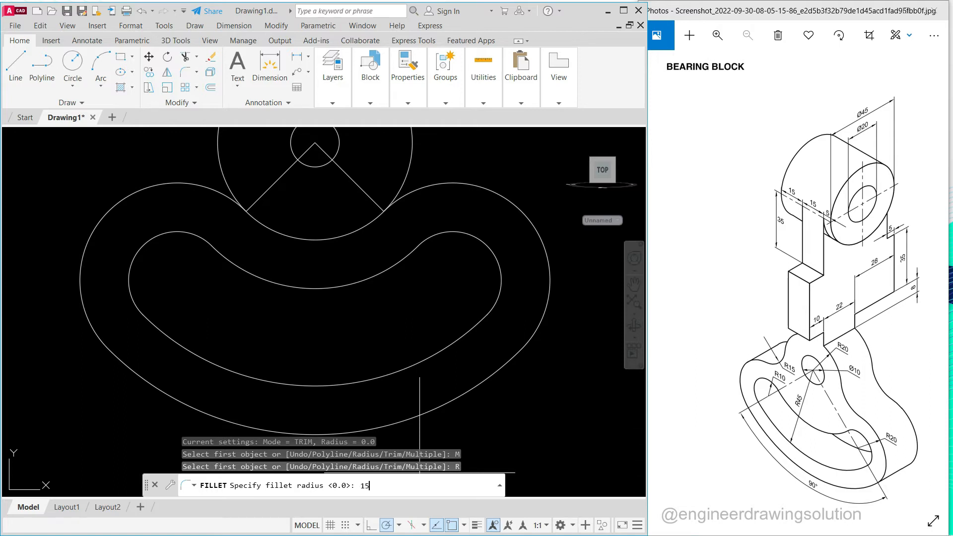
key(Return)
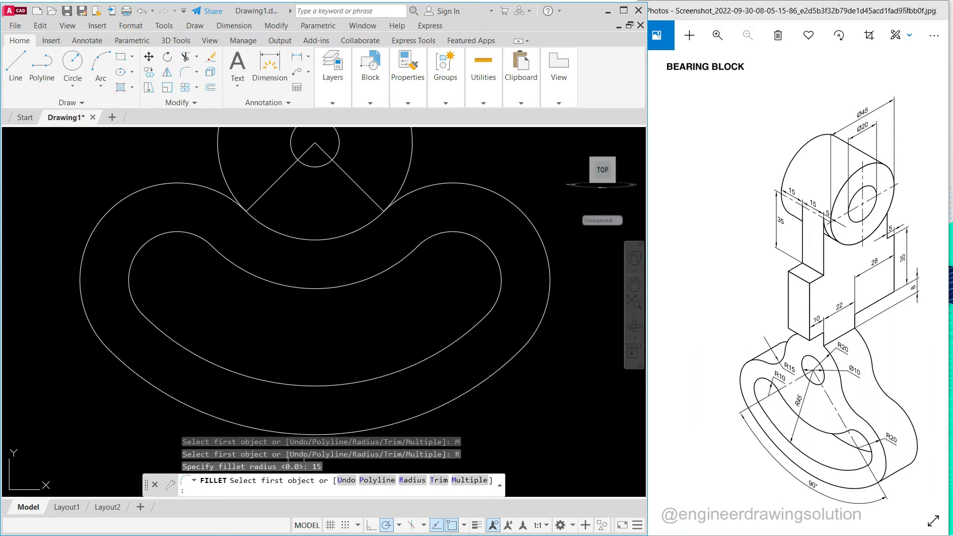
middle_drag(293, 324, 308, 417)
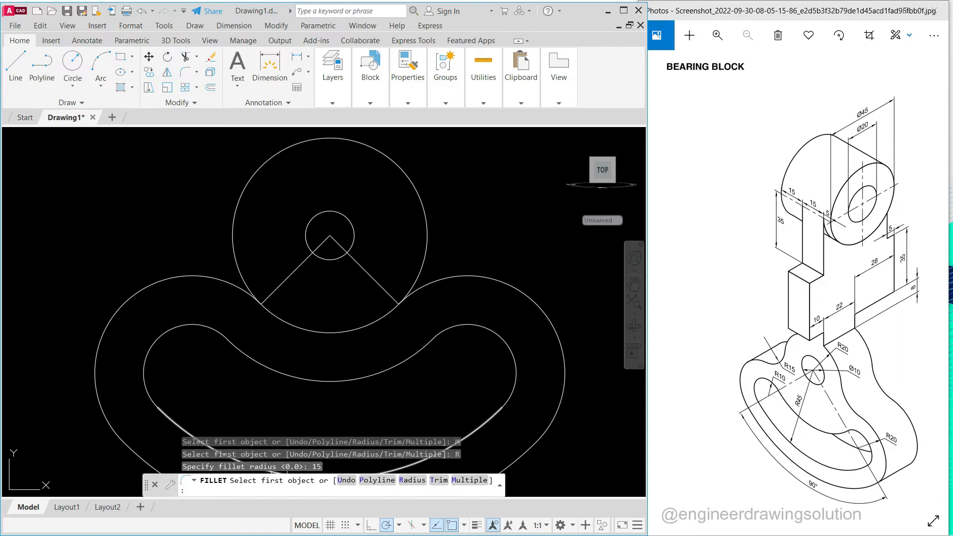
click(231, 241)
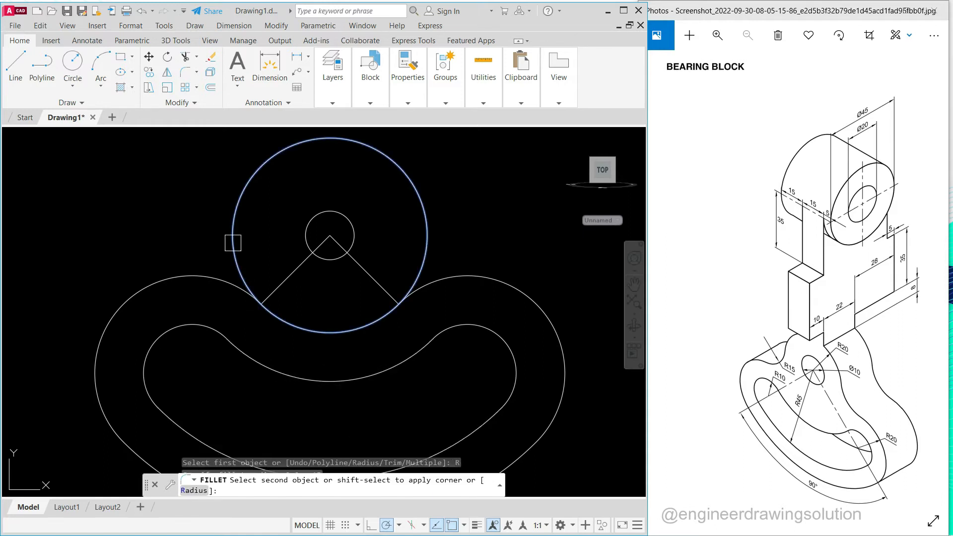
click(329, 468)
click(227, 289)
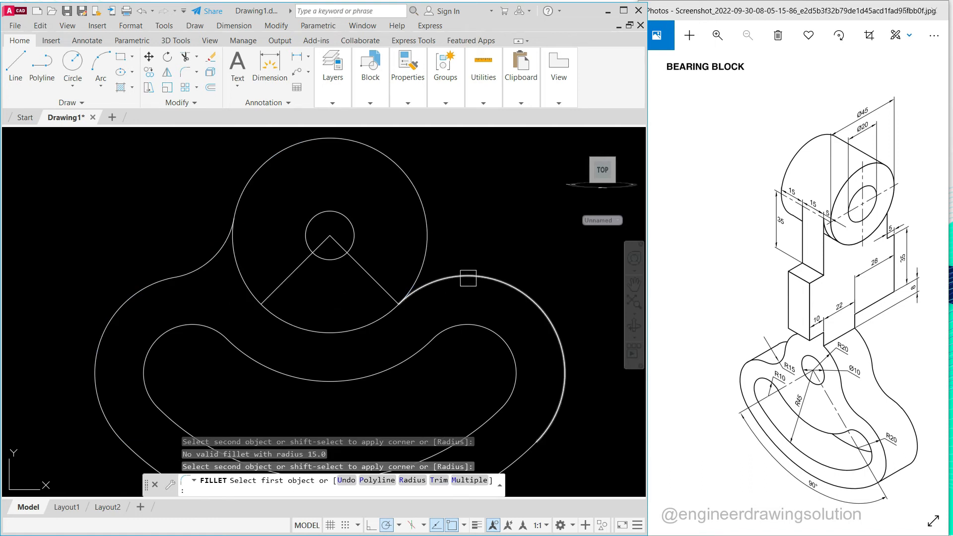
click(466, 276)
click(427, 247)
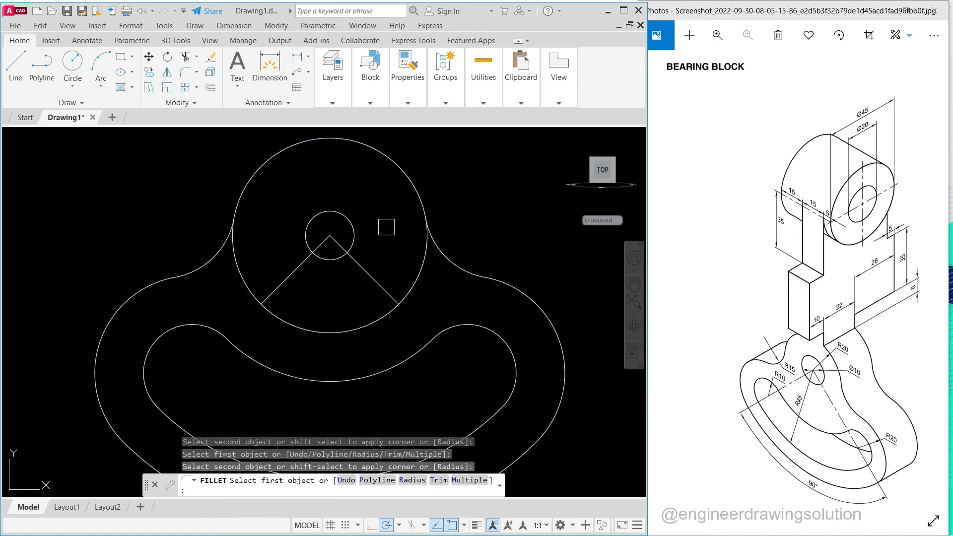
key(Return)
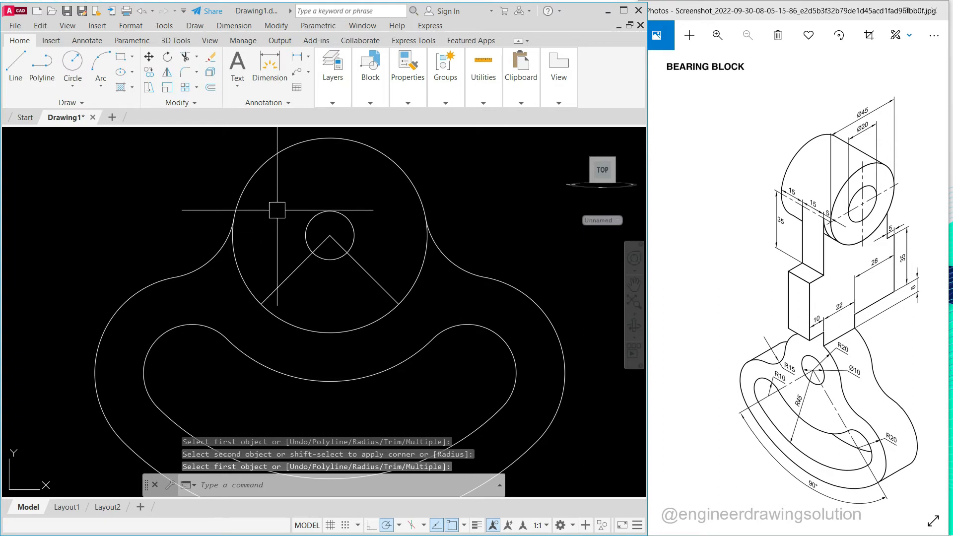
Trim the side arcs of the upper circle between the fillets and the ends of the two radial lines
text(TR)
key(Return)
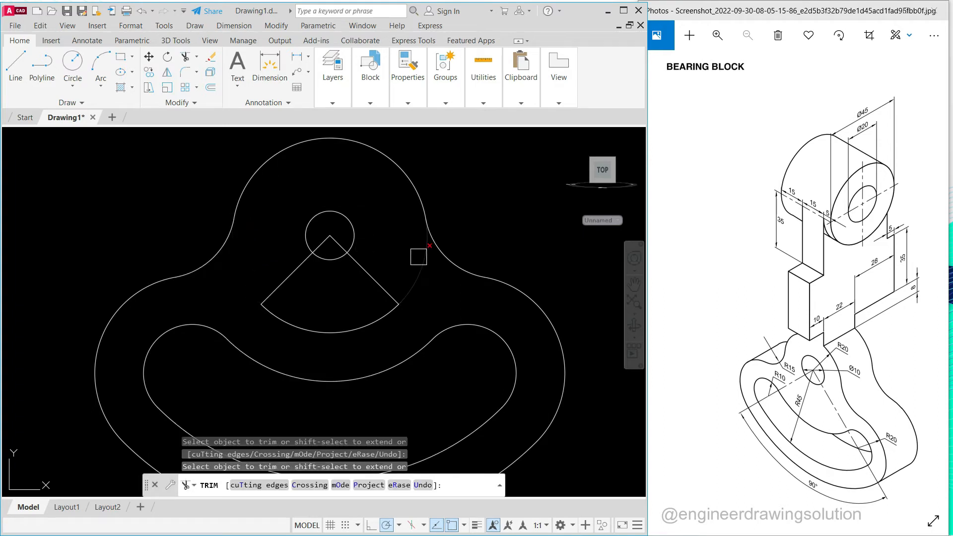
right_click(372, 202)
click(385, 207)
Erase the two radial construction lines and the remaining lower arc of the upper circle
click(381, 349)
click(264, 291)
right_click(381, 278)
click(403, 278)
With Ortho on, draw lines from the top of the upper arc 8 up, 7.5 right, and down past the arc
scroll(403, 275, down, 3)
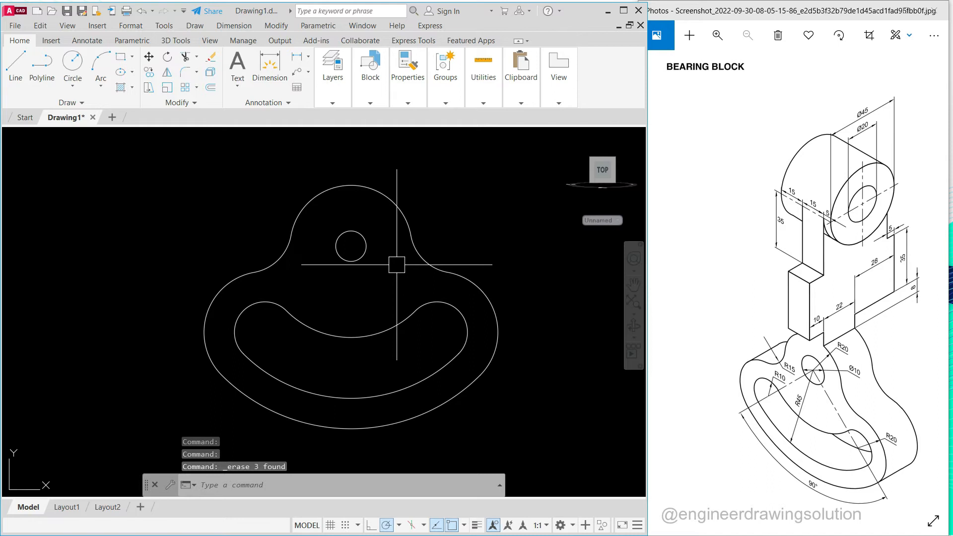
middle_drag(500, 252, 429, 263)
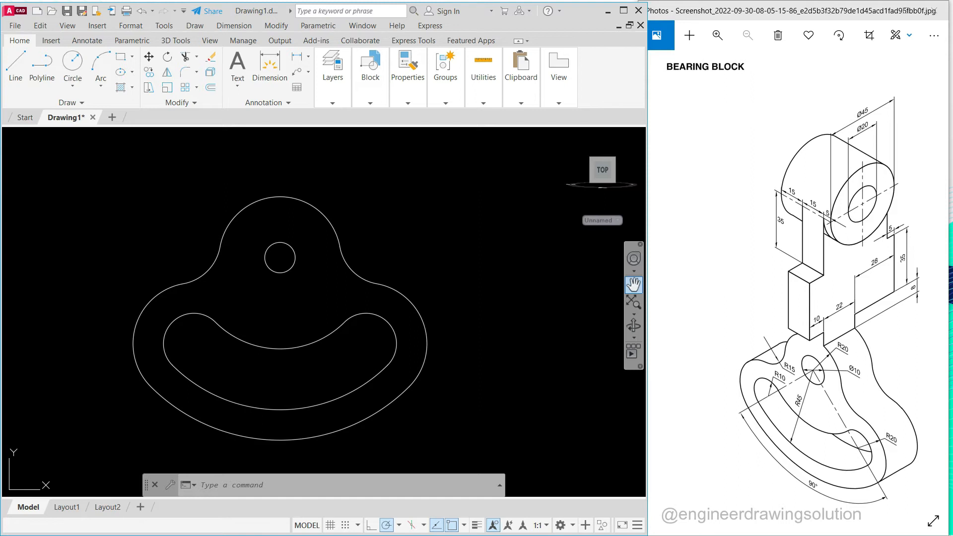
middle_drag(381, 264, 391, 309)
click(16, 64)
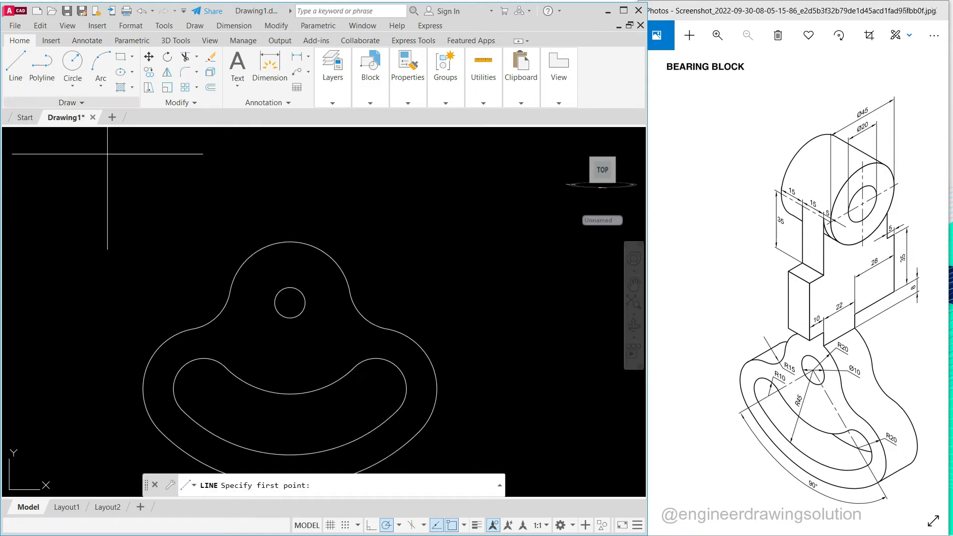
click(291, 241)
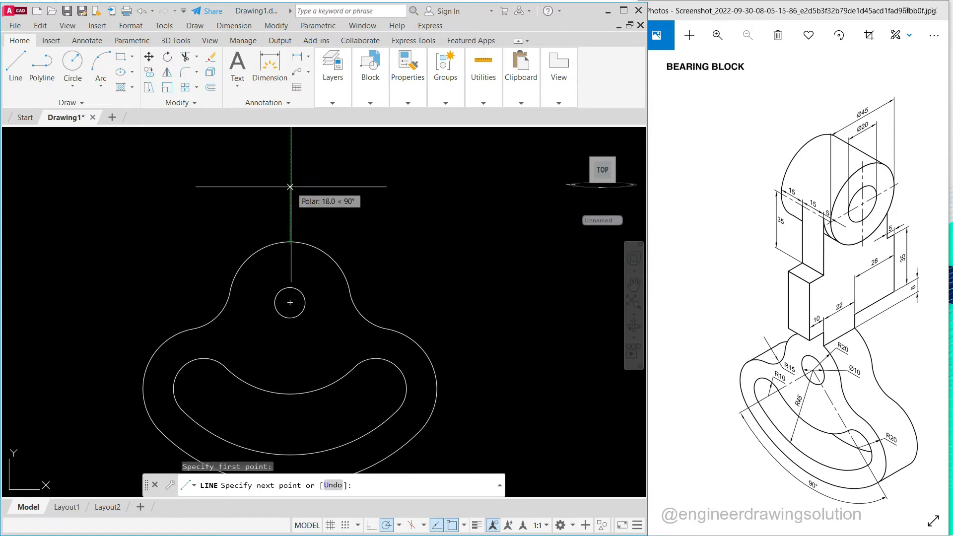
key(F8)
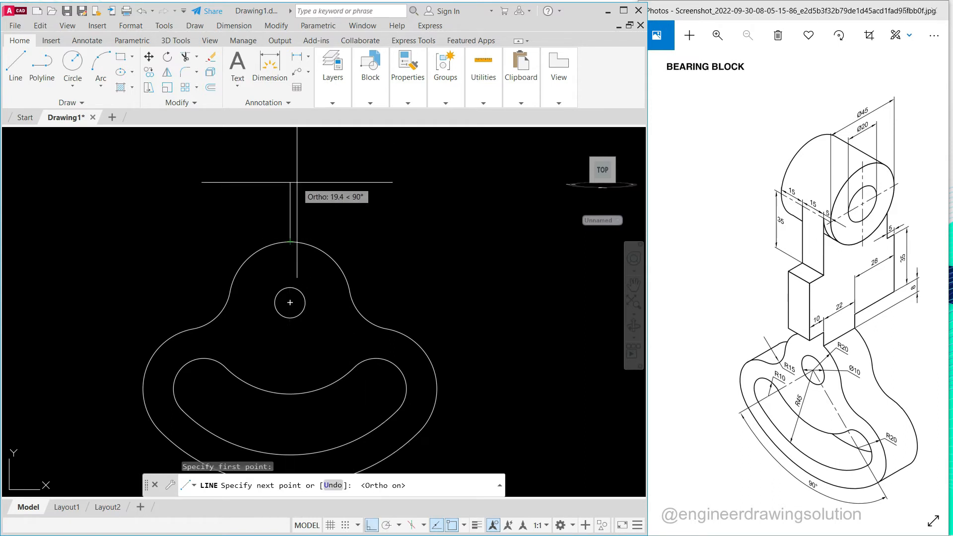
key(Return)
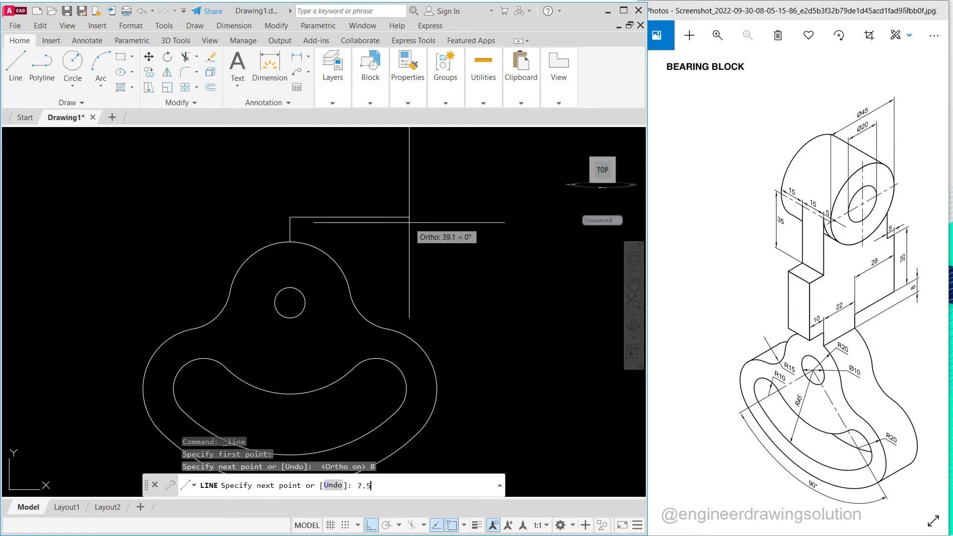
key(Return)
scroll(311, 247, up, 4)
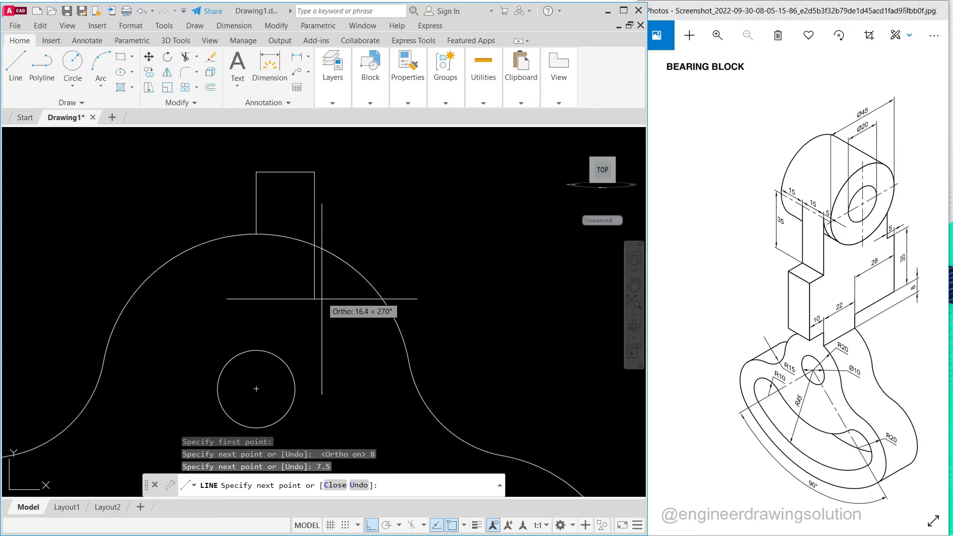
click(314, 310)
key(Return)
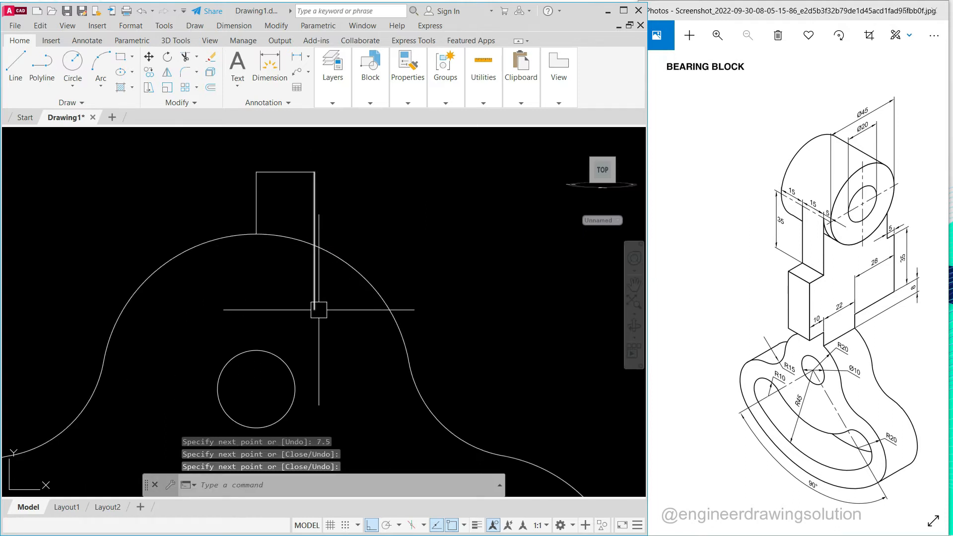
Draw a line 7.5 left from the top of the 8 long vertical line, continuing down past the arc
key(Return)
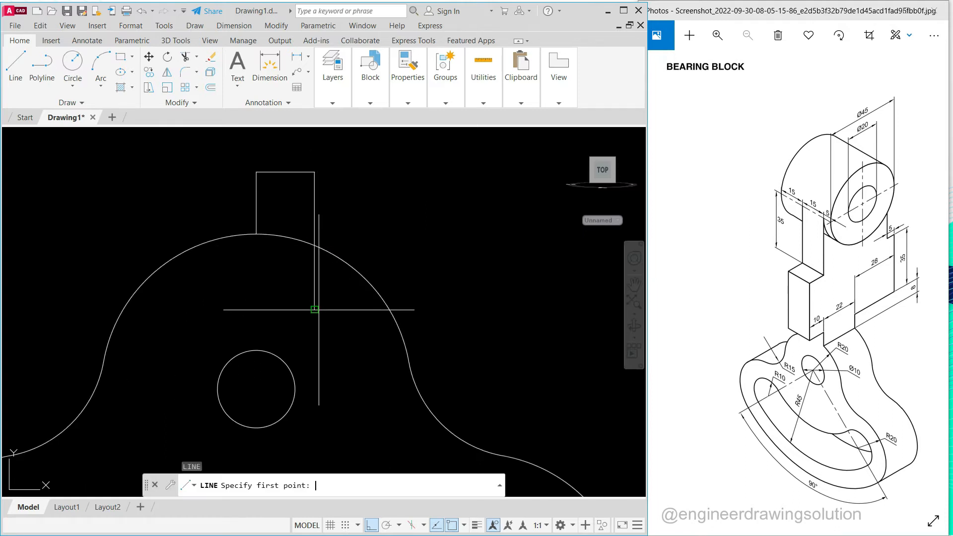
click(256, 172)
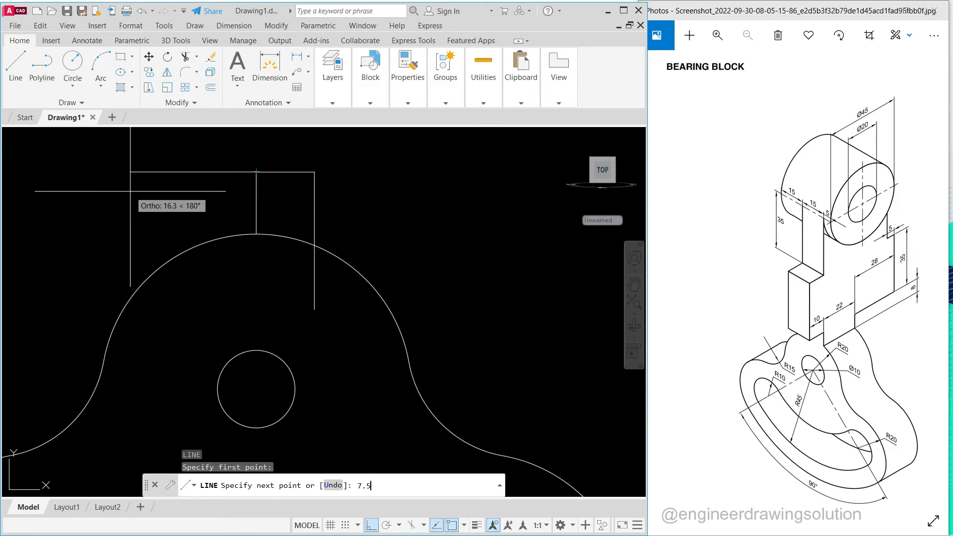
text(7.5)
key(Return)
click(218, 300)
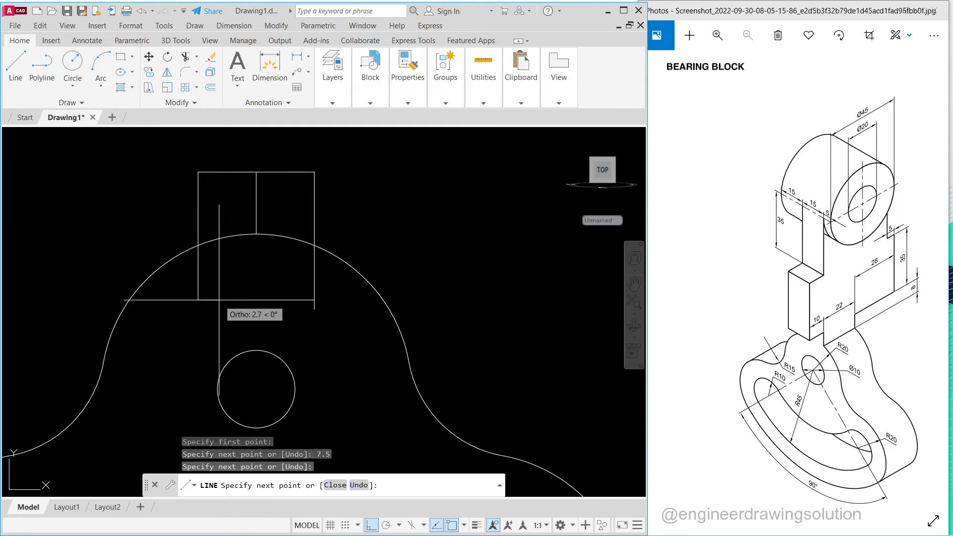
right_click(261, 267)
click(278, 274)
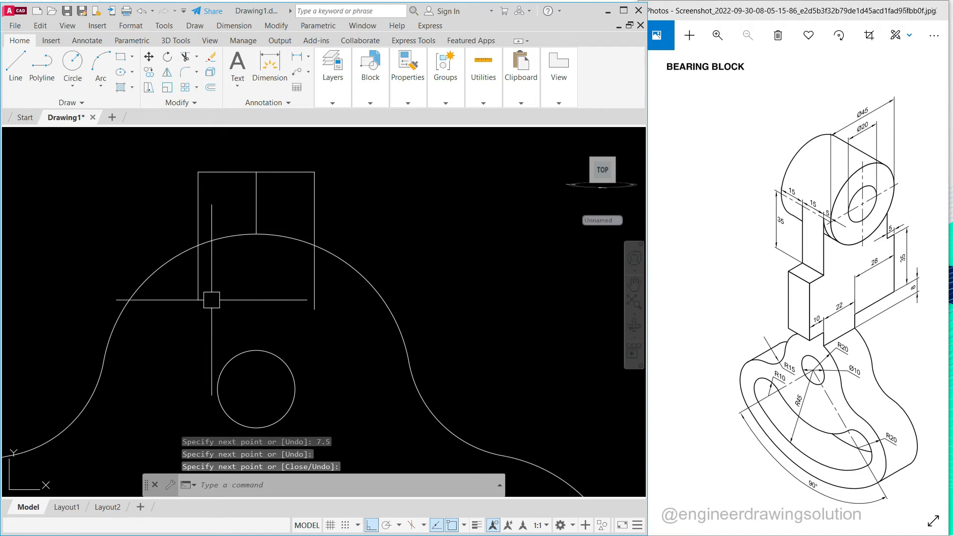
Trim the tab's side lines below the upper arc and the arc portion between them
text(tr)
key(Return)
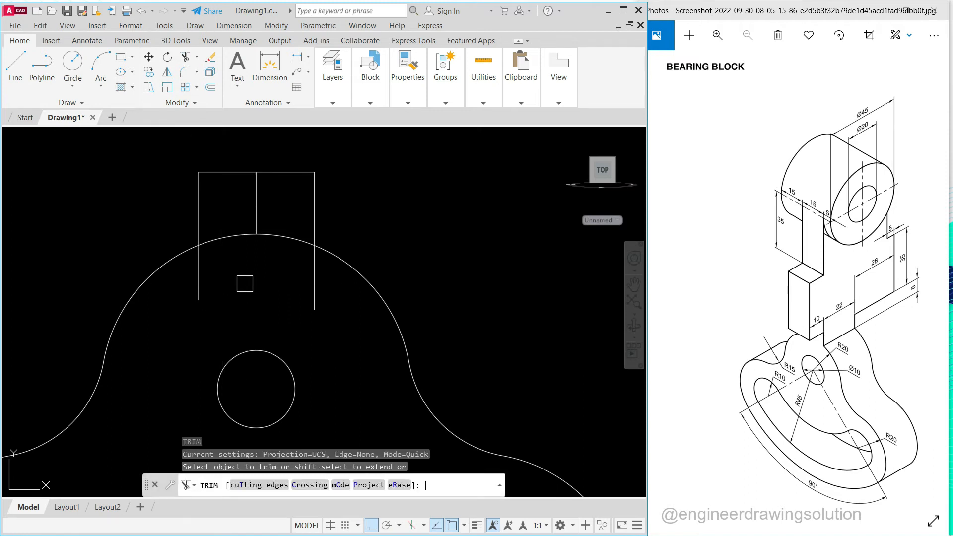
click(198, 283)
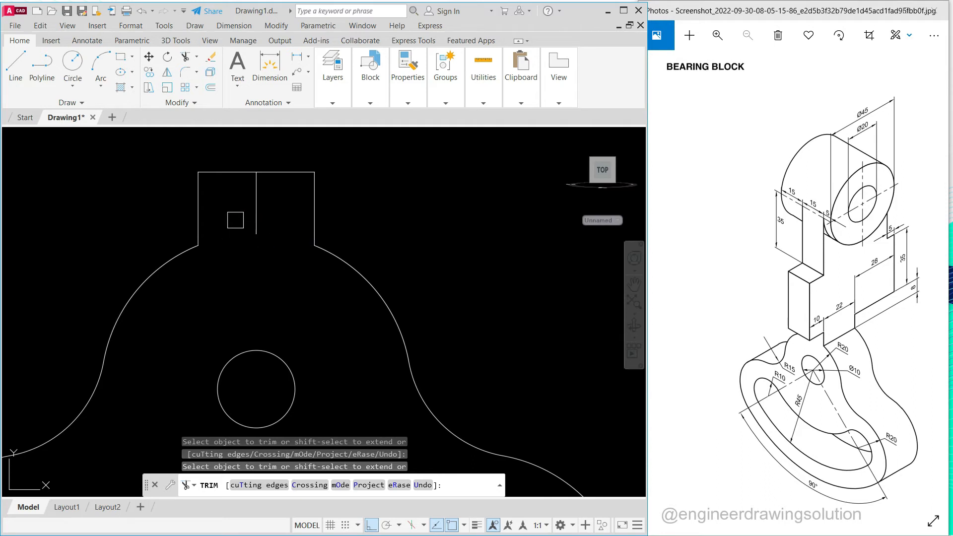
key(Return)
key(Return)
Erase the leftover vertical construction line inside the top tab
click(254, 202)
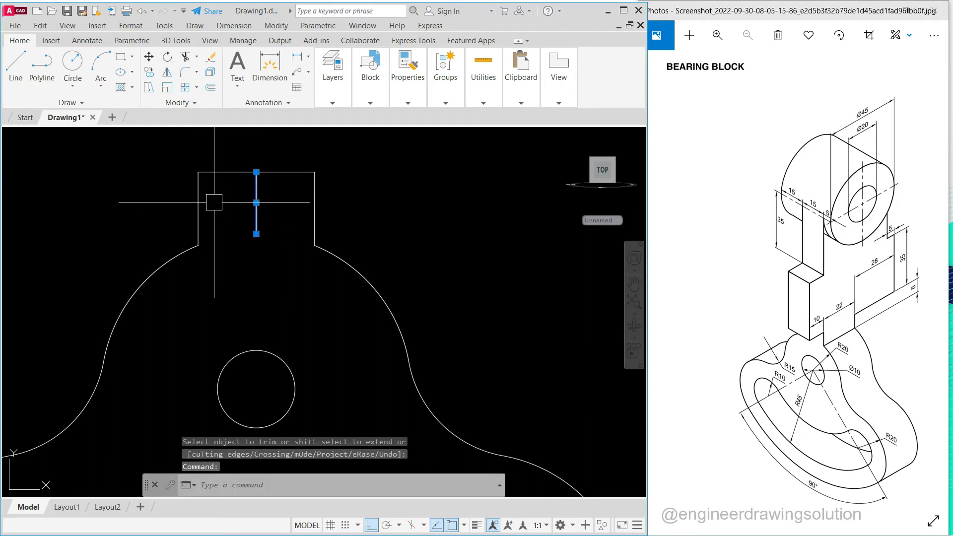
key(Delete)
scroll(204, 207, down, 4)
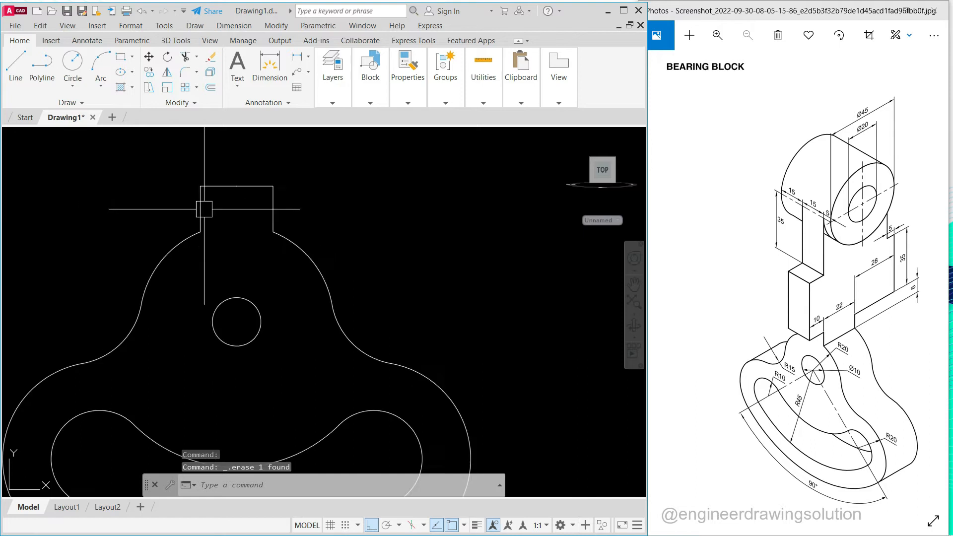
scroll(291, 213, up, 5)
scroll(377, 189, down, 3)
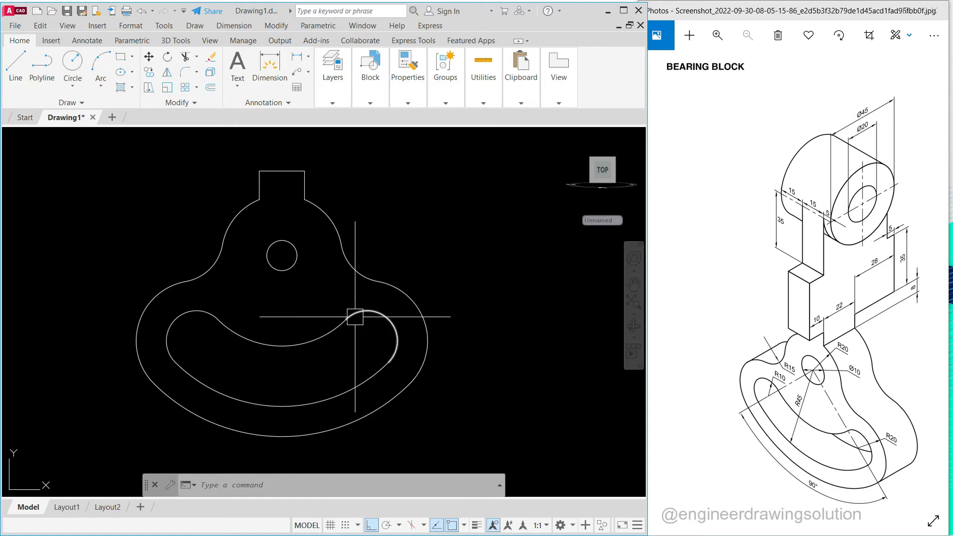
click(391, 324)
click(302, 342)
click(212, 268)
click(332, 221)
key(Escape)
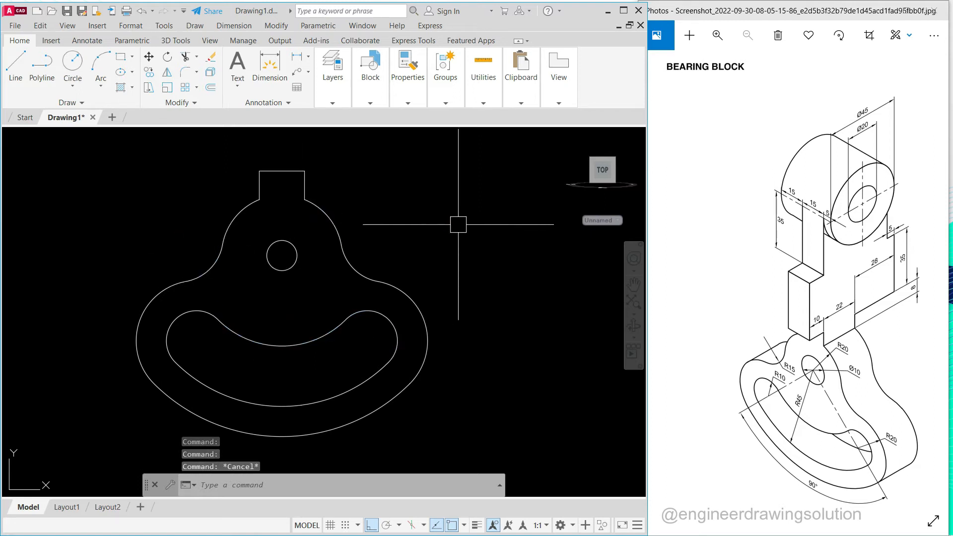
Convert the outer profile, the curved slot and the small circle into regions
text(REG)
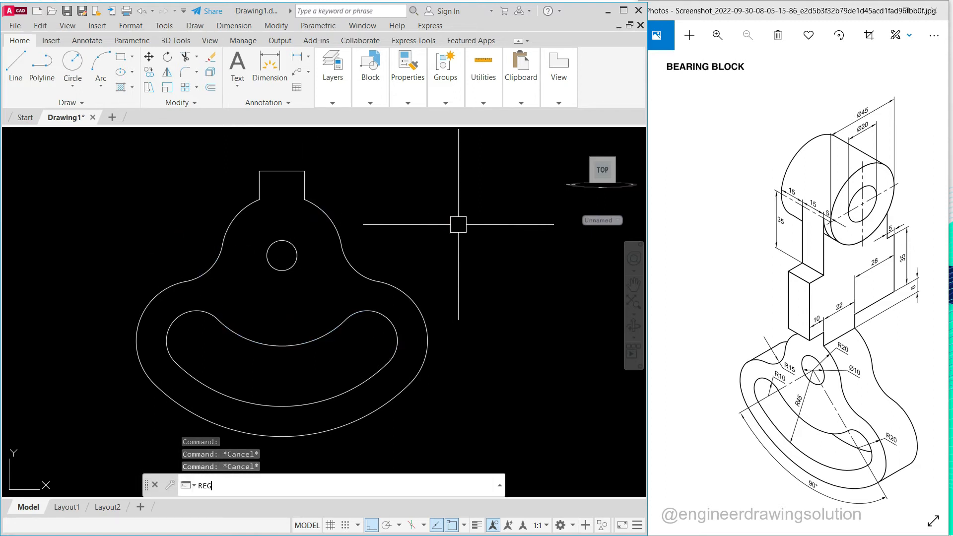
key(Return)
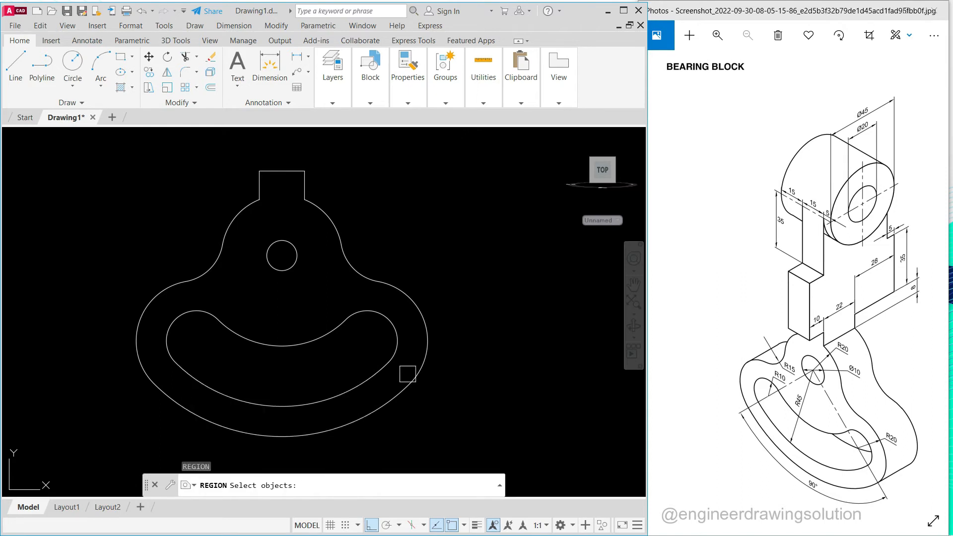
scroll(369, 440, down, 2)
click(469, 446)
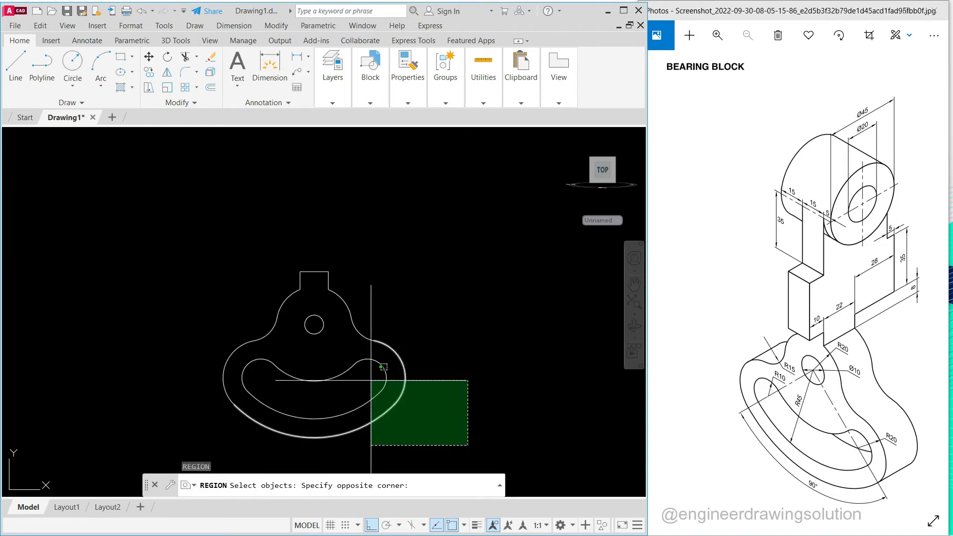
click(197, 240)
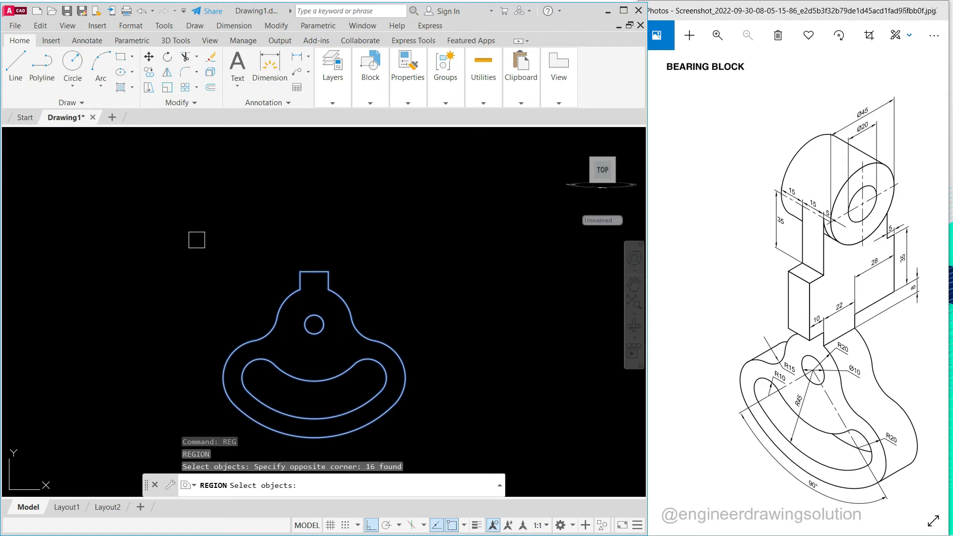
key(Return)
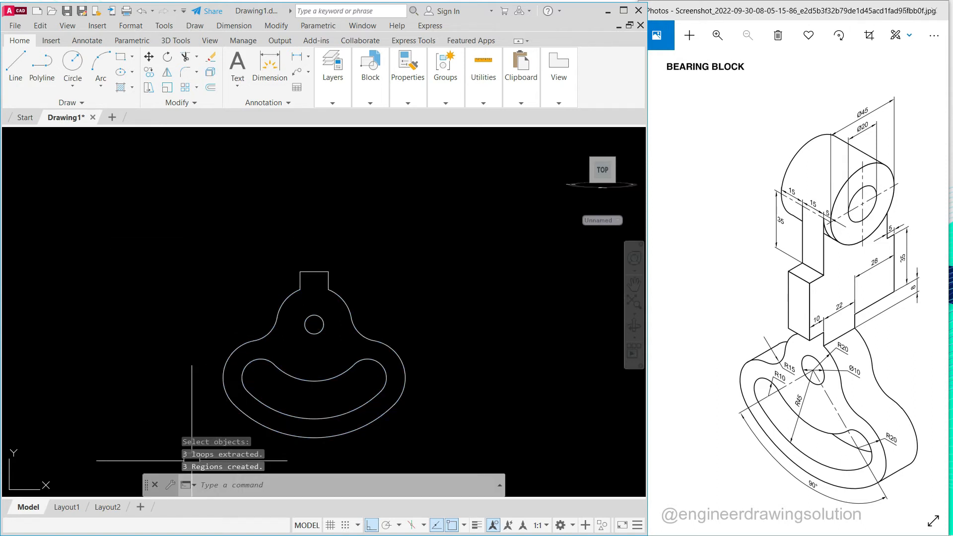
click(298, 376)
click(362, 331)
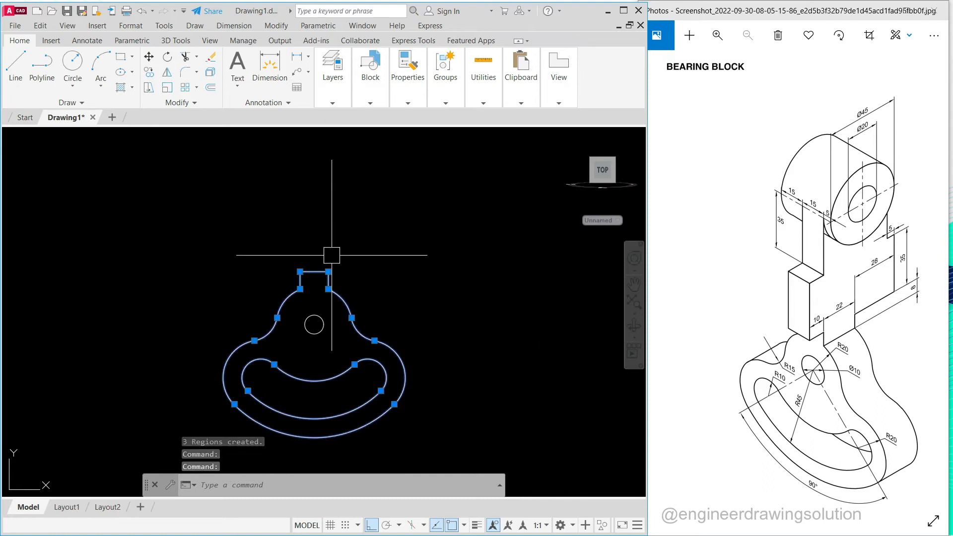
key(Escape)
key(Escape)
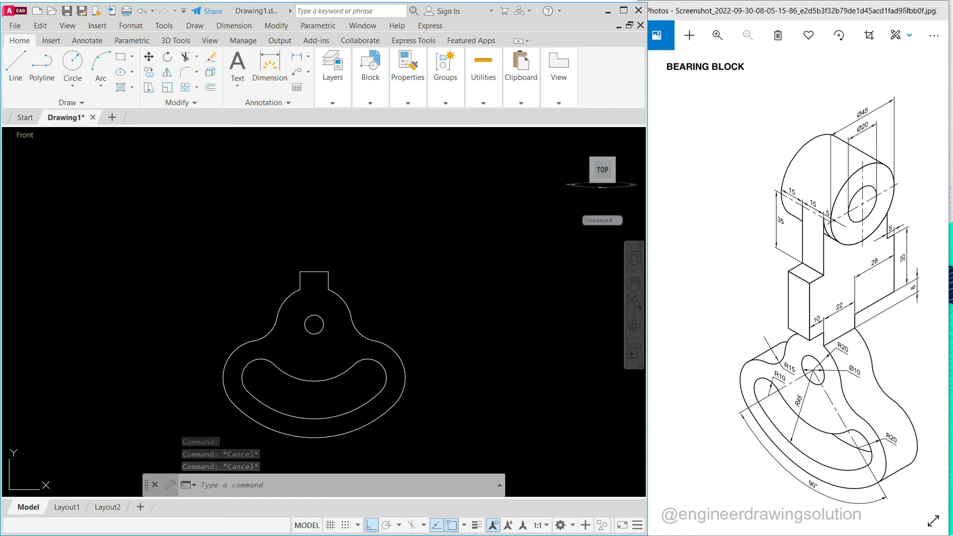
Switch the drawing to the SE Isometric 3D view
click(68, 25)
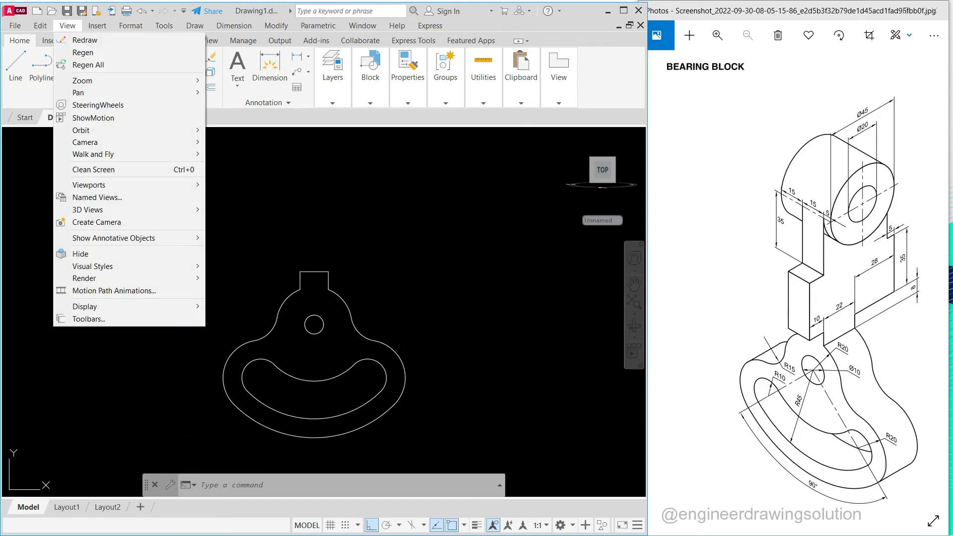
mouse_move(87, 209)
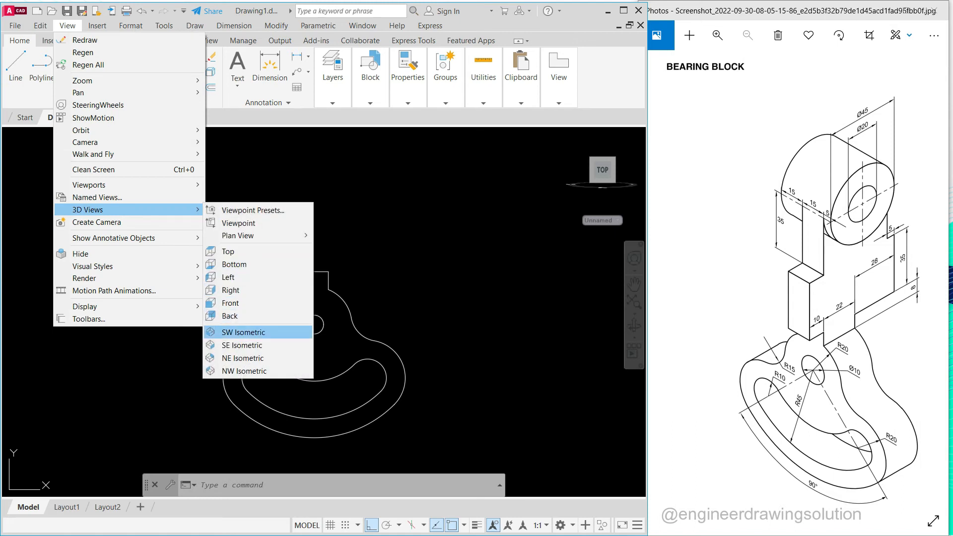
click(243, 332)
click(38, 135)
click(60, 246)
scroll(322, 264, down, 2)
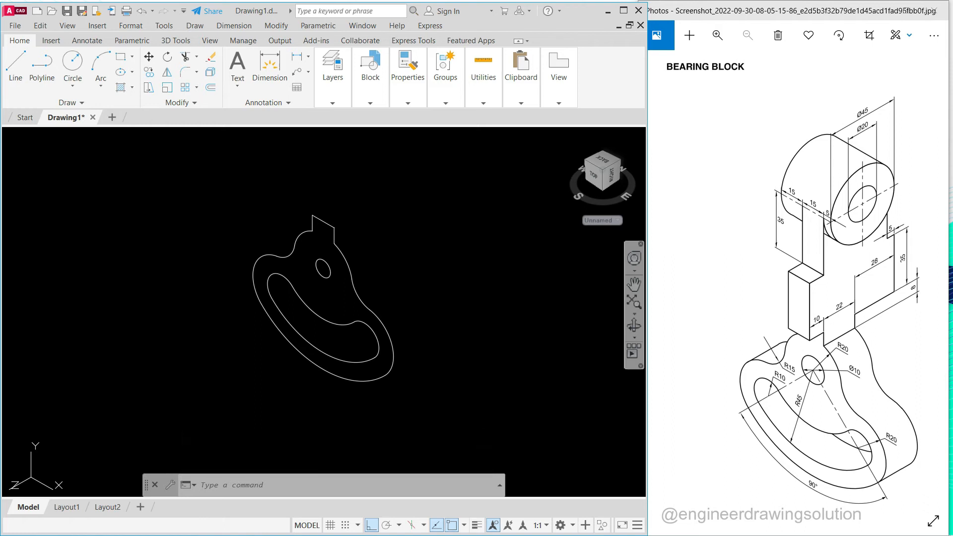
key(alt+Tab)
key(alt+Tab)
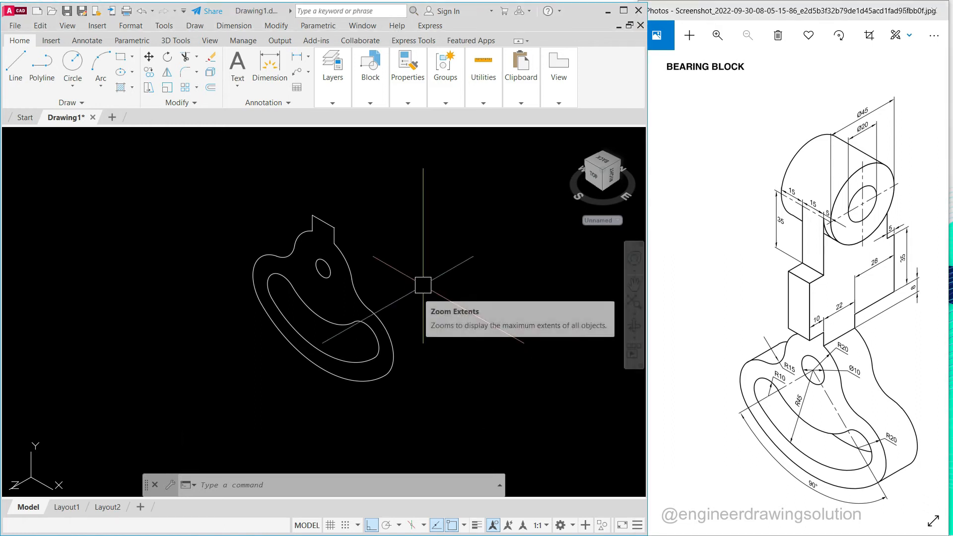
Extrude the outer profile, slot and hole regions together to a height of 22
text(EXT)
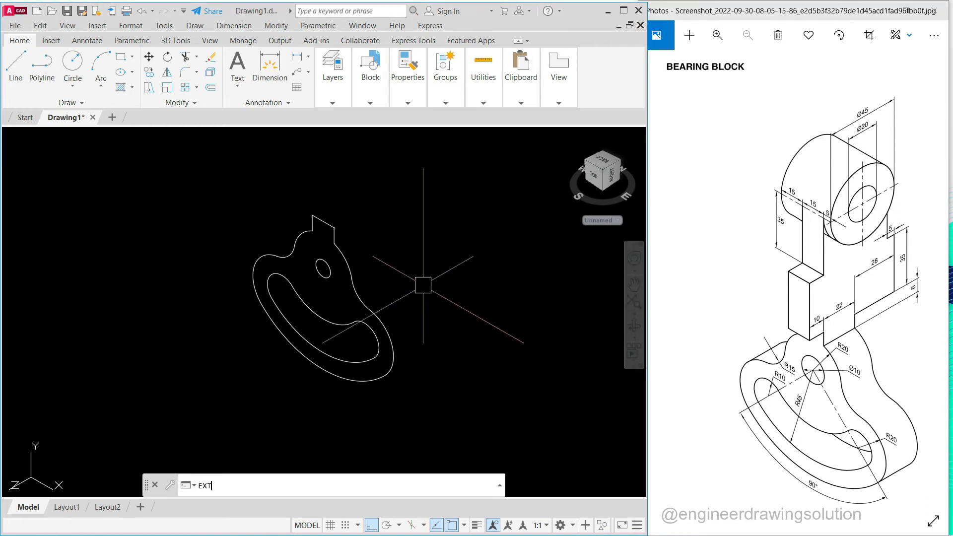
key(Return)
click(423, 414)
click(222, 193)
key(Return)
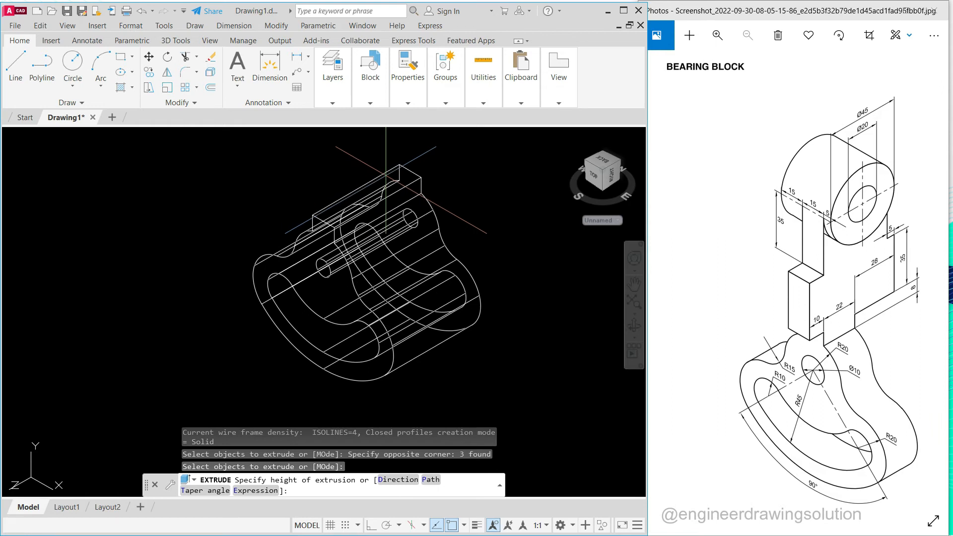
text(22)
key(Return)
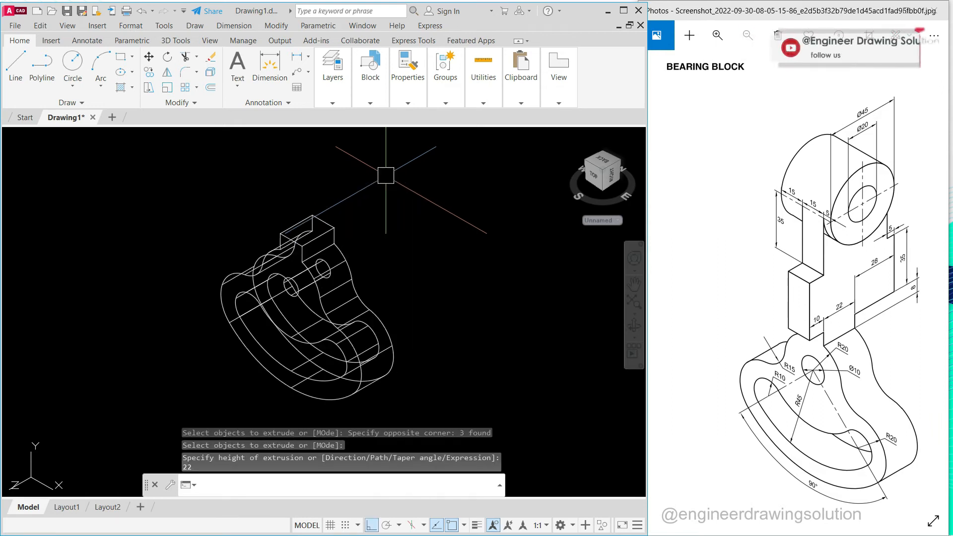
Set the visual style of the model to Shaded
click(68, 25)
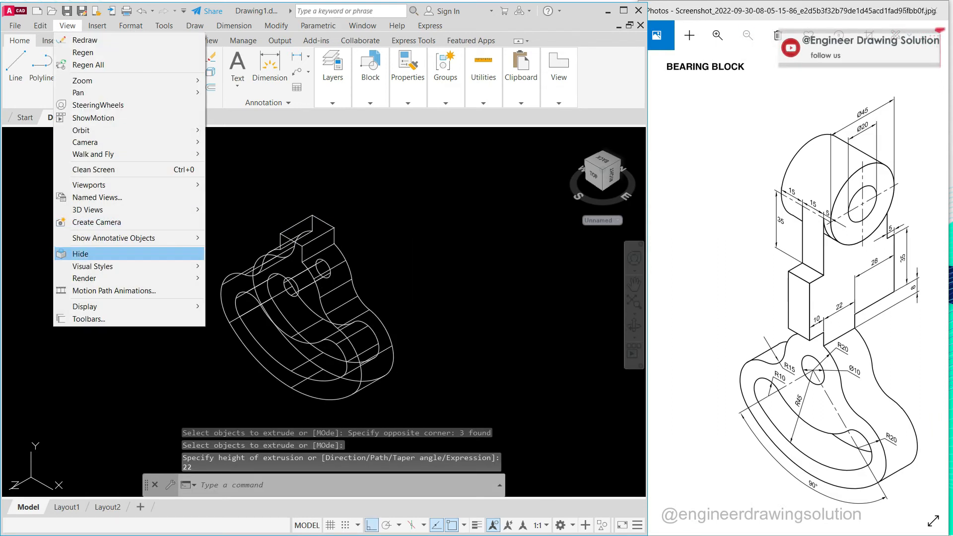
mouse_move(93, 266)
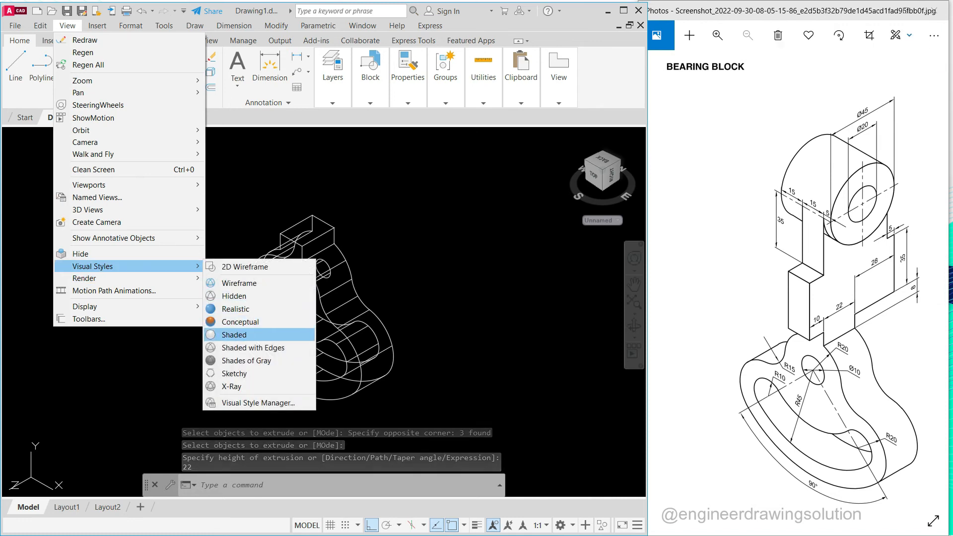
click(234, 335)
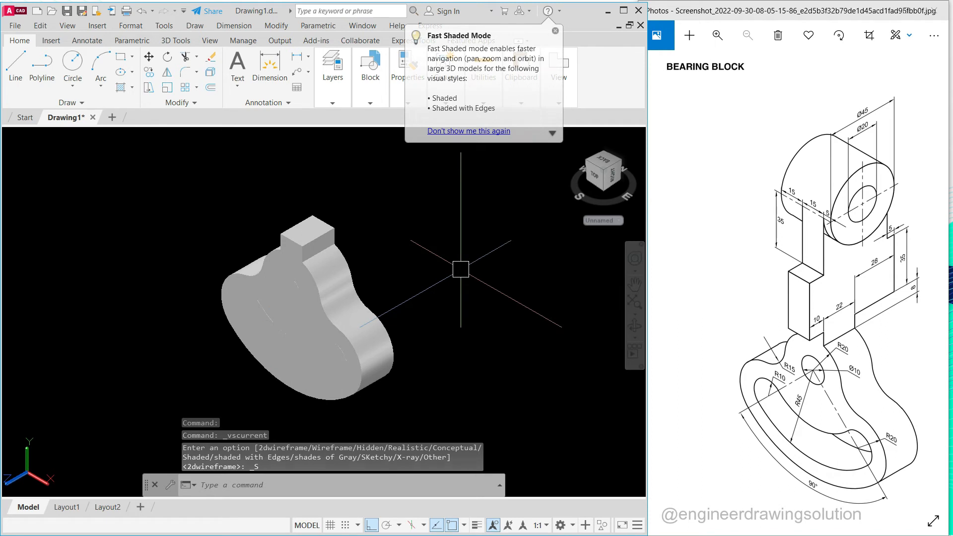
Subtract the curved slot solid and the small cylinder from the extruded base body
text(S)
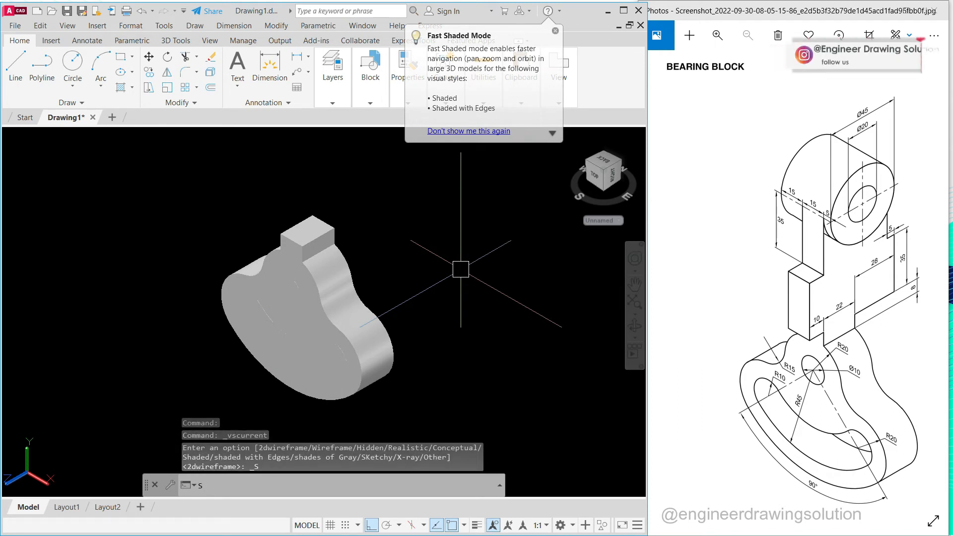
text(U)
key(Return)
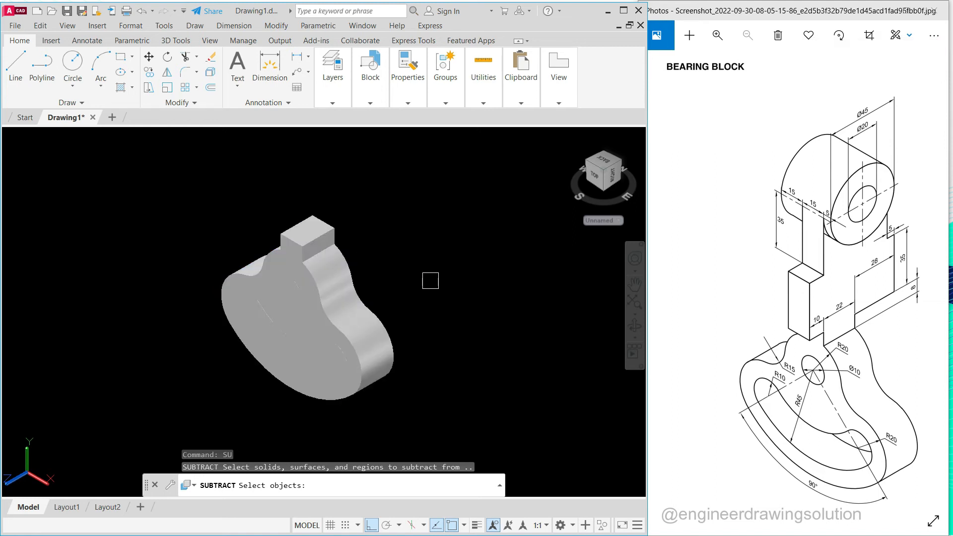
click(342, 267)
key(Return)
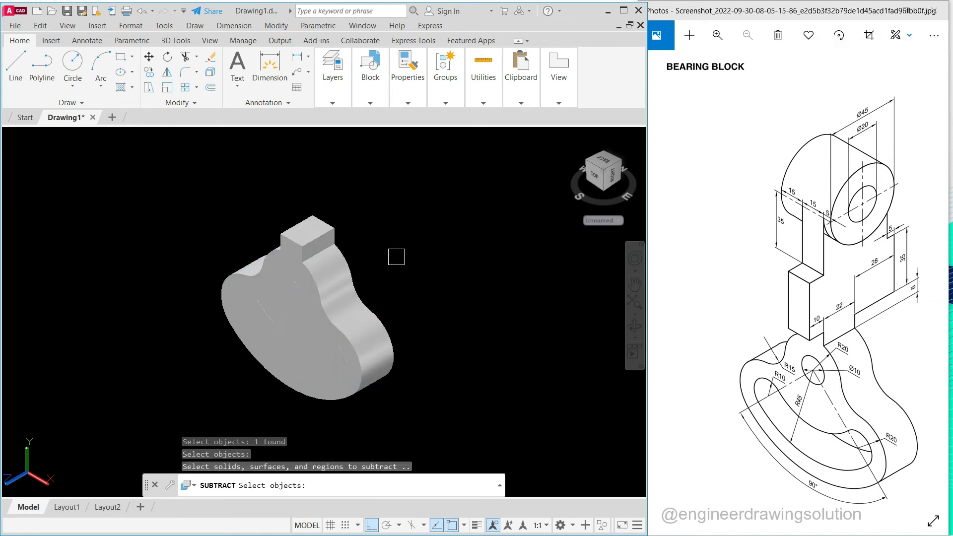
click(282, 347)
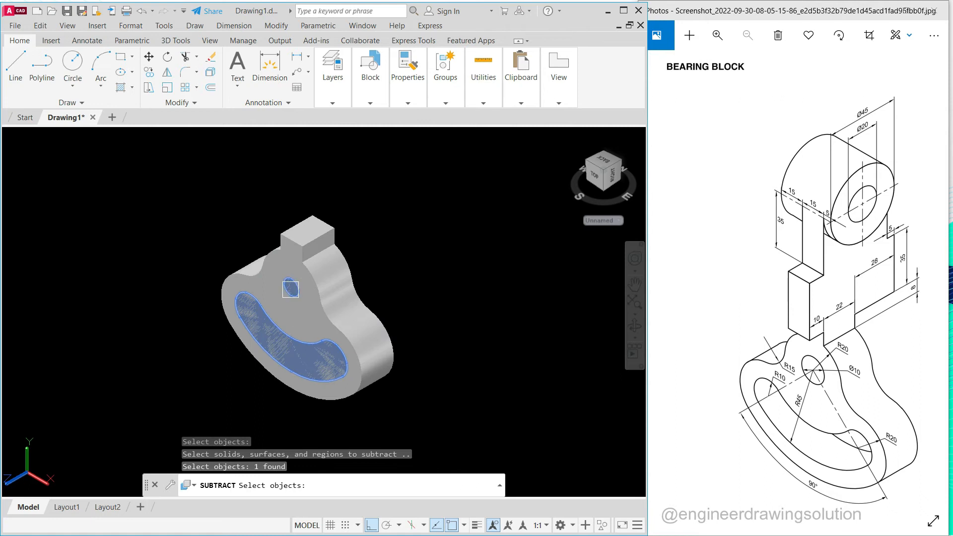
click(290, 290)
key(Return)
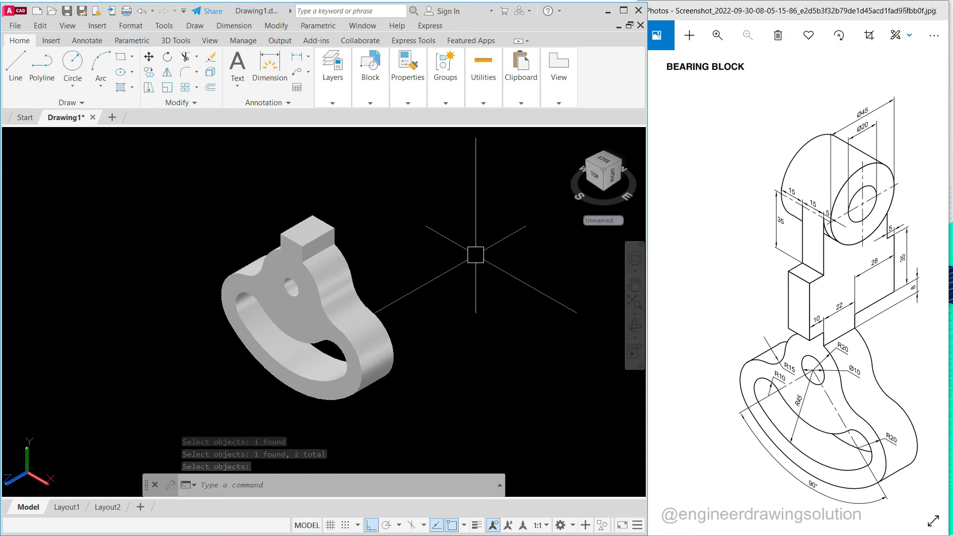
Set the color of the slotted base solid to Yellow
shift+middle_drag(311, 327, 388, 289)
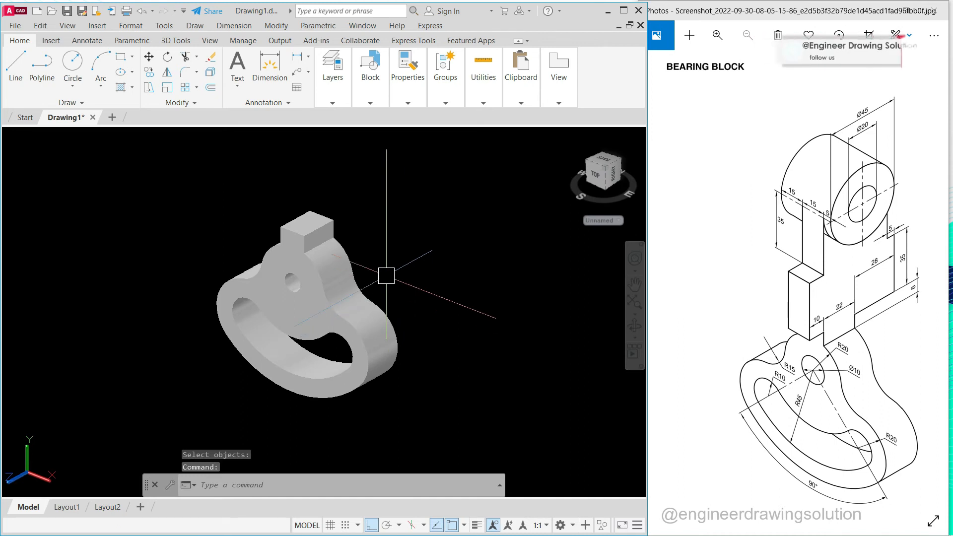
click(343, 271)
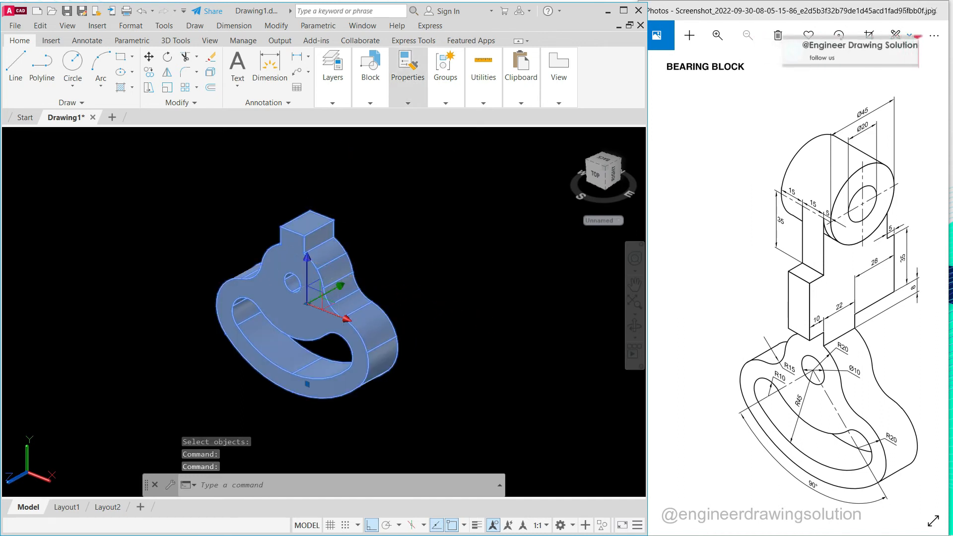
click(408, 77)
click(496, 117)
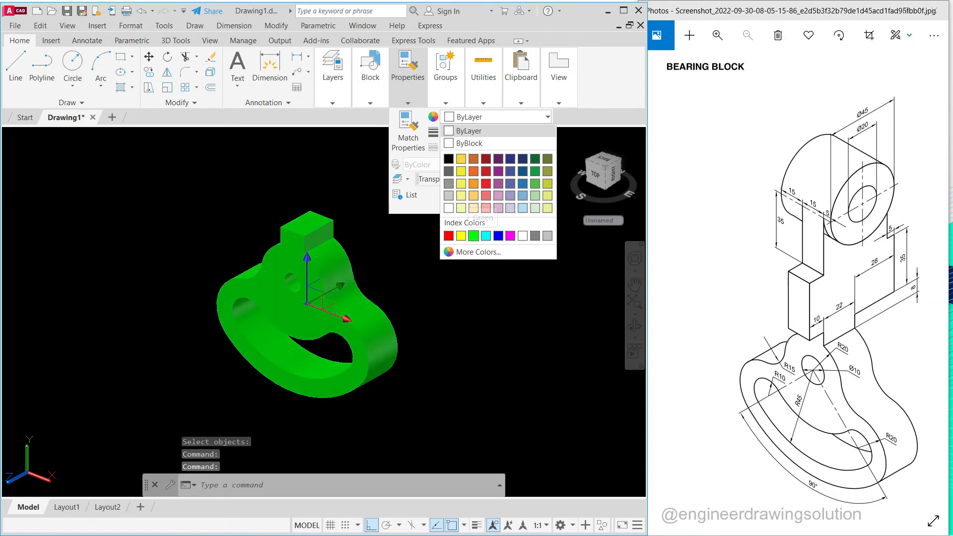
click(462, 235)
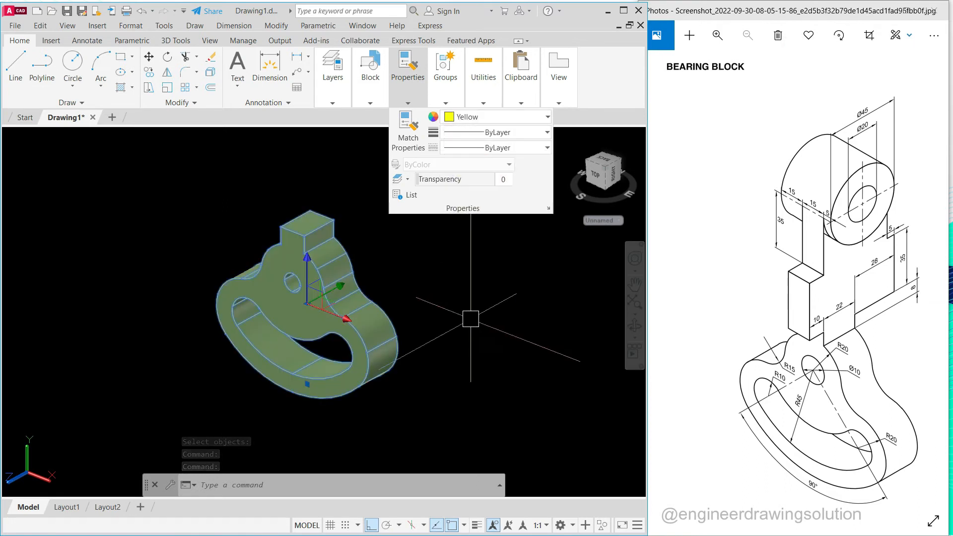
key(Escape)
key(Escape)
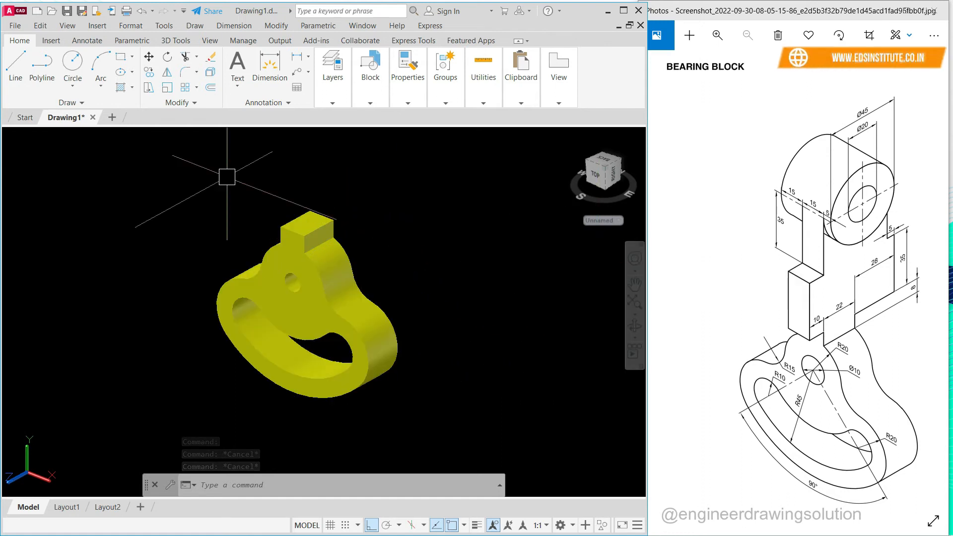
Switch to the Right view and set the visual style to 2D Wireframe
click(38, 135)
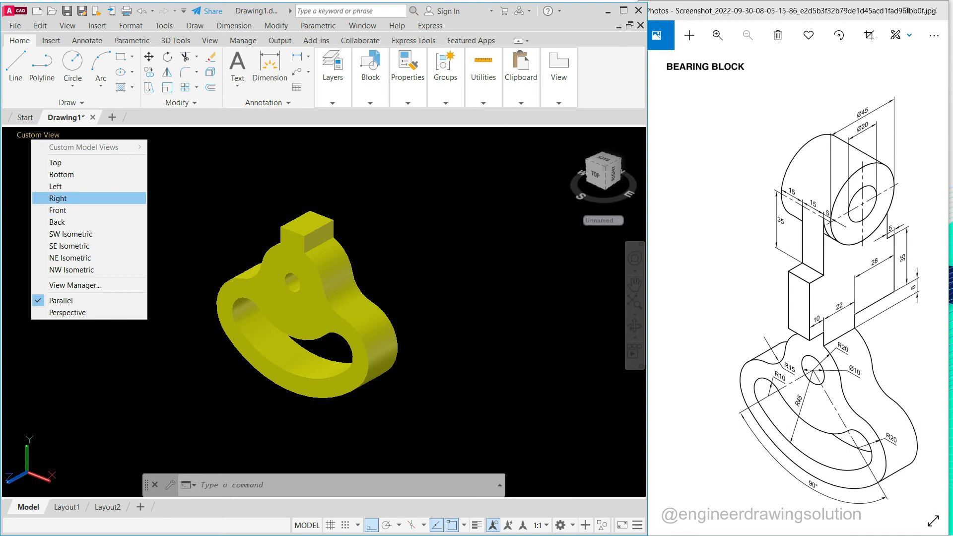
click(58, 198)
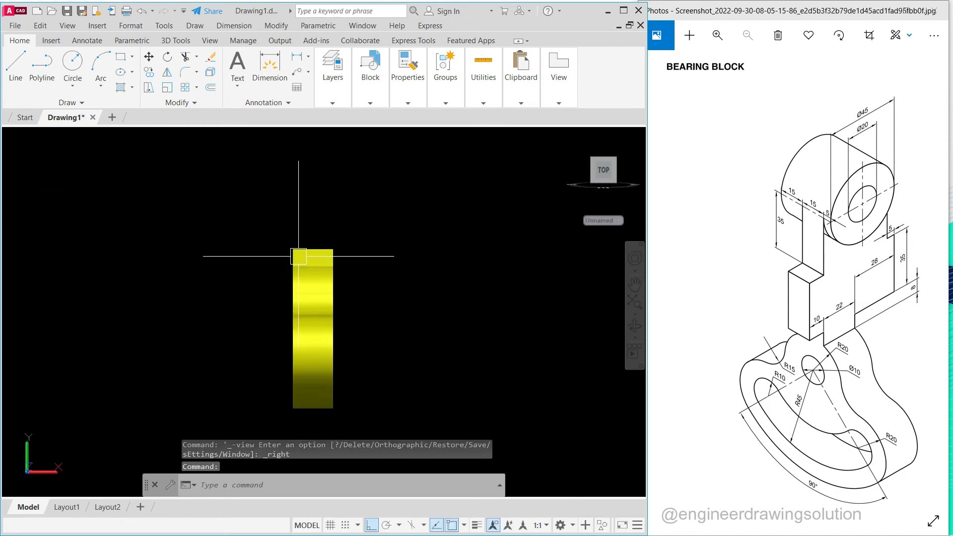
click(61, 135)
click(102, 163)
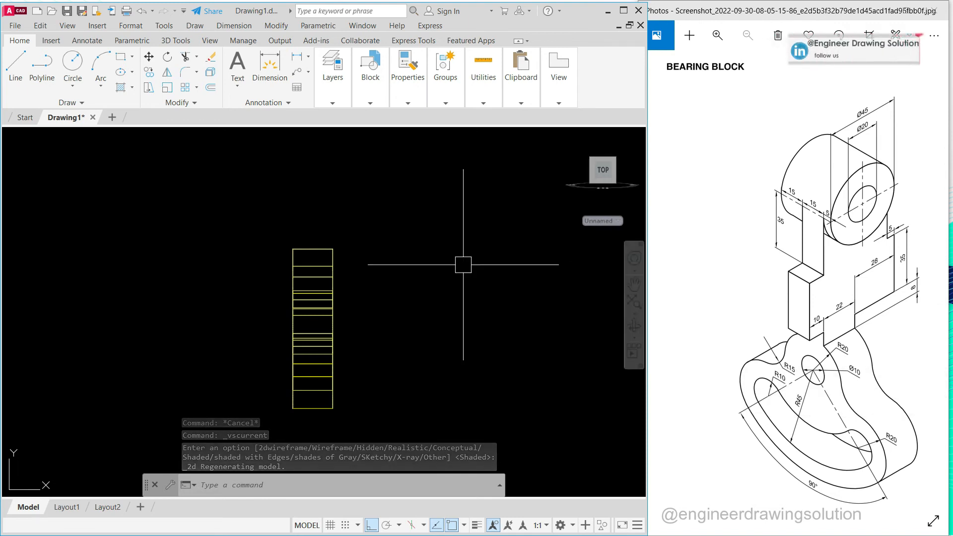
Draw the start of the side profile beside the base with connected lines: 22 to the right, 8 up and 28 to the right
middle_drag(462, 263, 321, 259)
text(l)
key(Return)
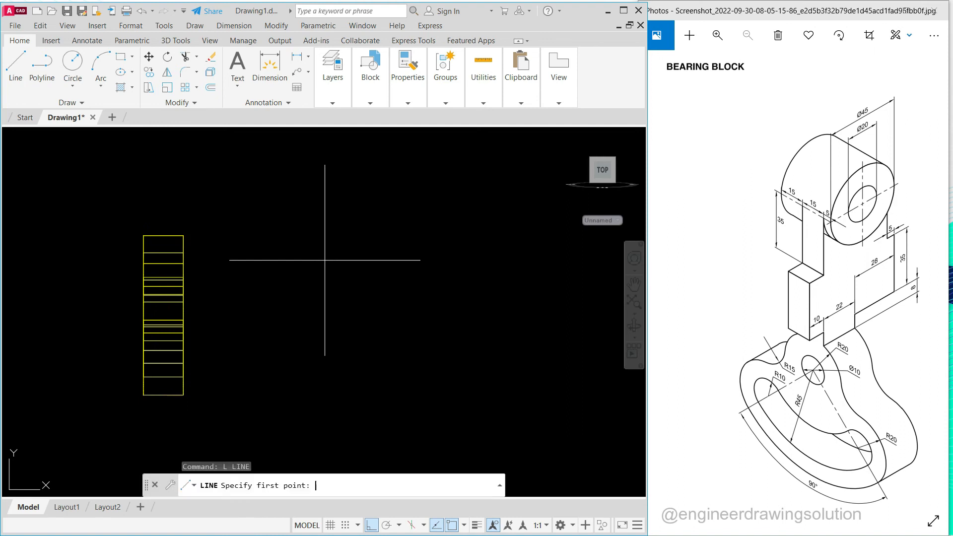
click(354, 320)
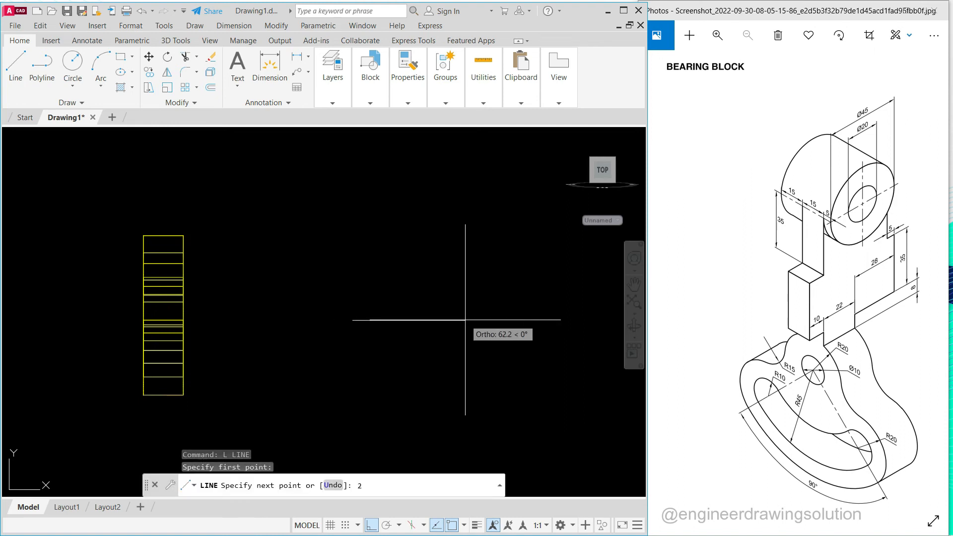
text(22)
key(Return)
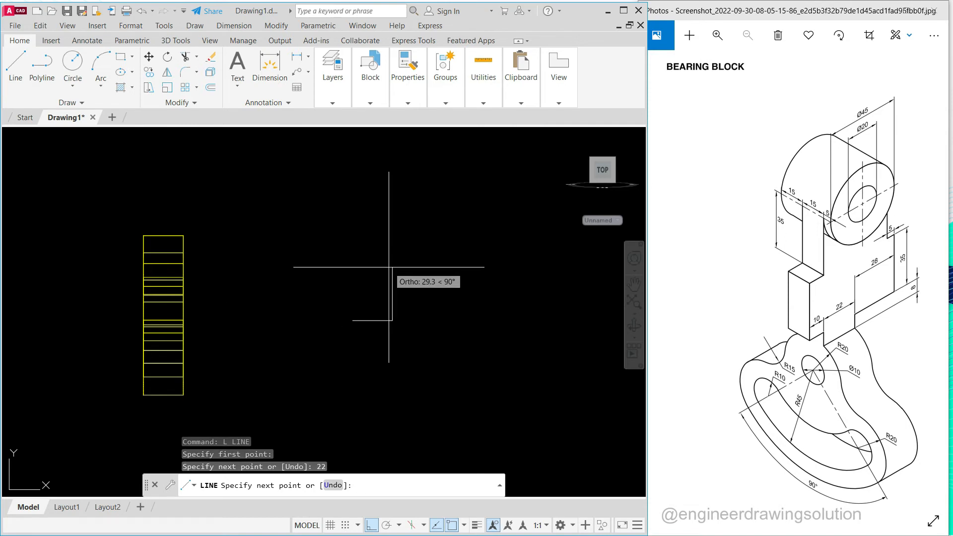
scroll(395, 316, up, 2)
scroll(394, 316, up, 2)
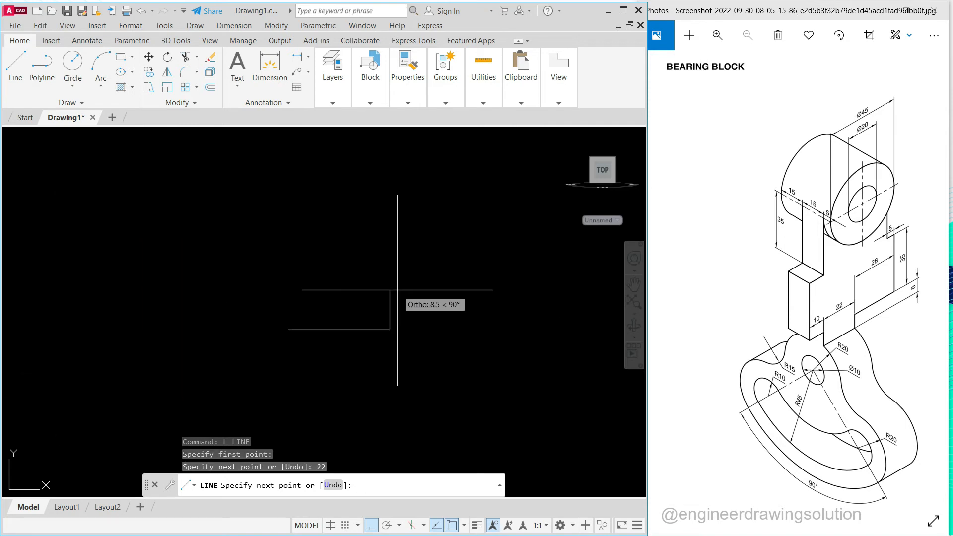
text(8)
key(Return)
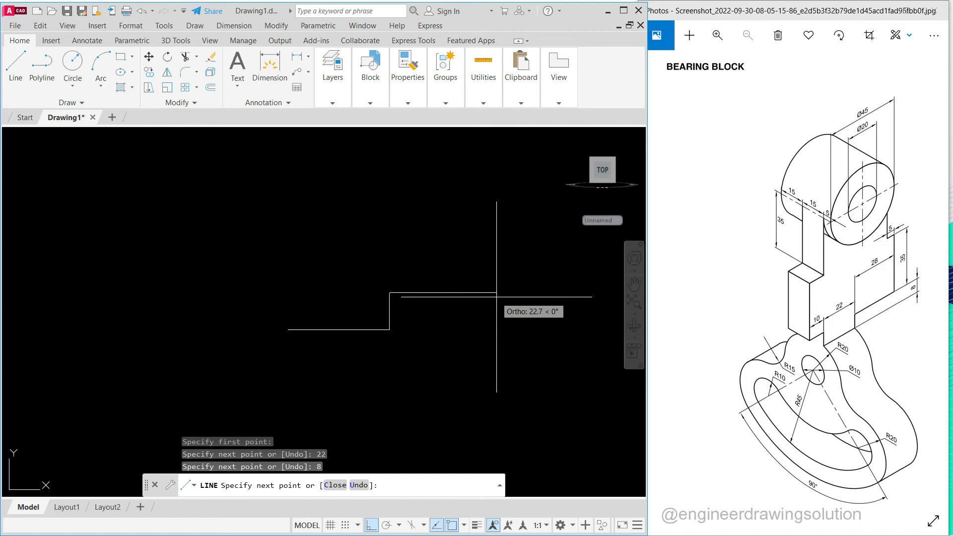
key(Return)
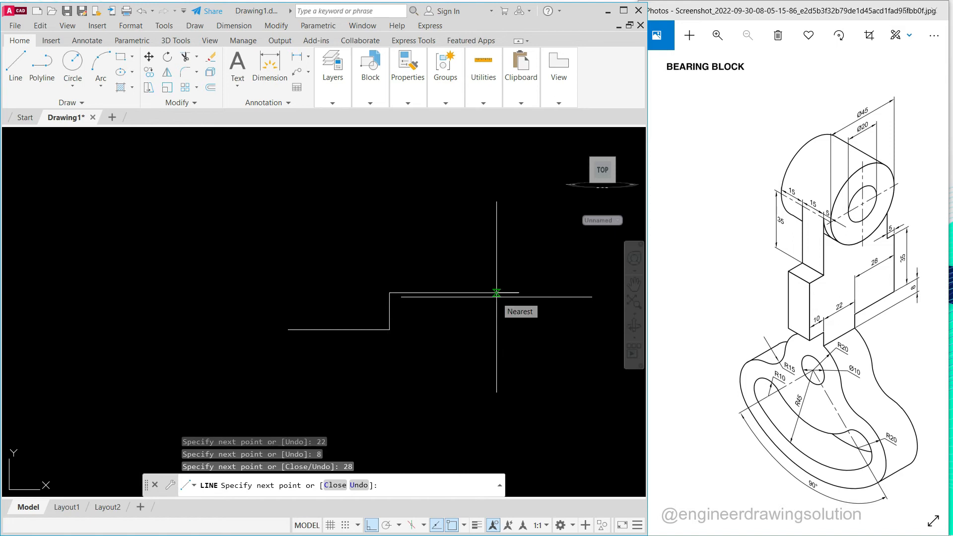
Continue the profile's right side with lines 35 up, 5 to the left and 35 up, and end the chain
middle_drag(505, 195, 458, 272)
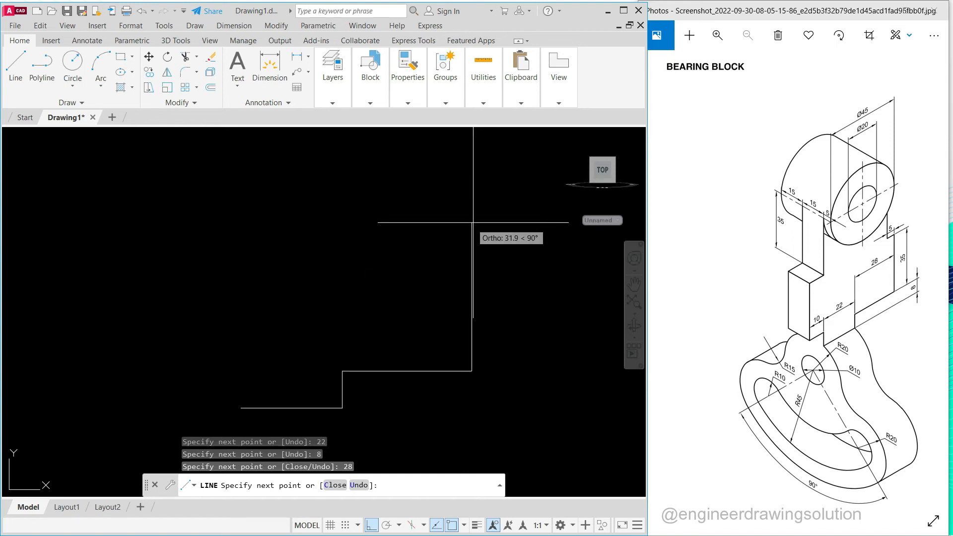
text(35)
key(Return)
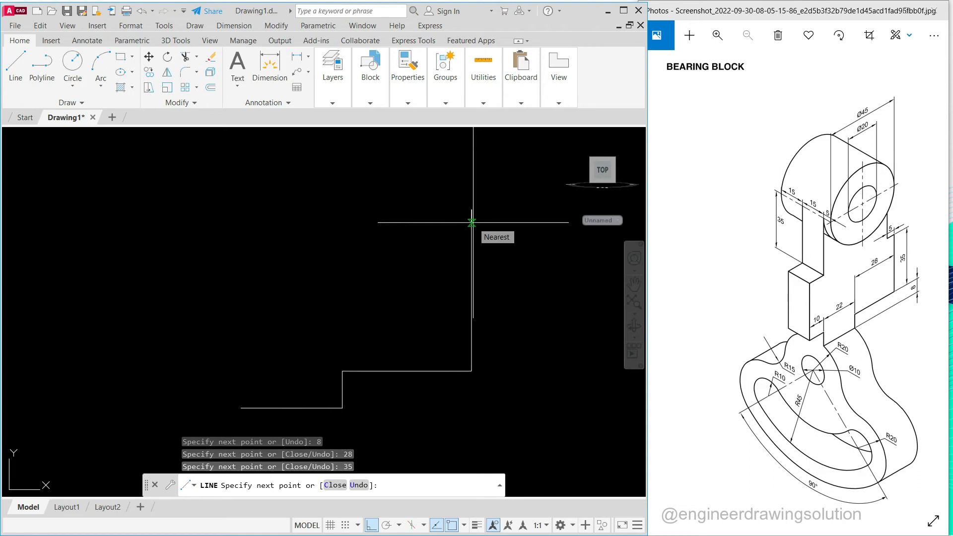
text(5)
key(Return)
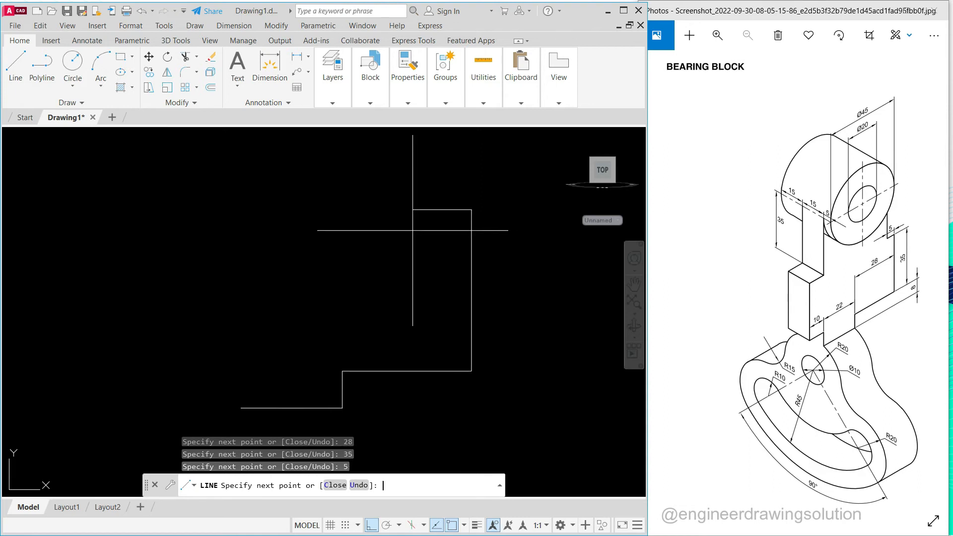
scroll(397, 284, down, 4)
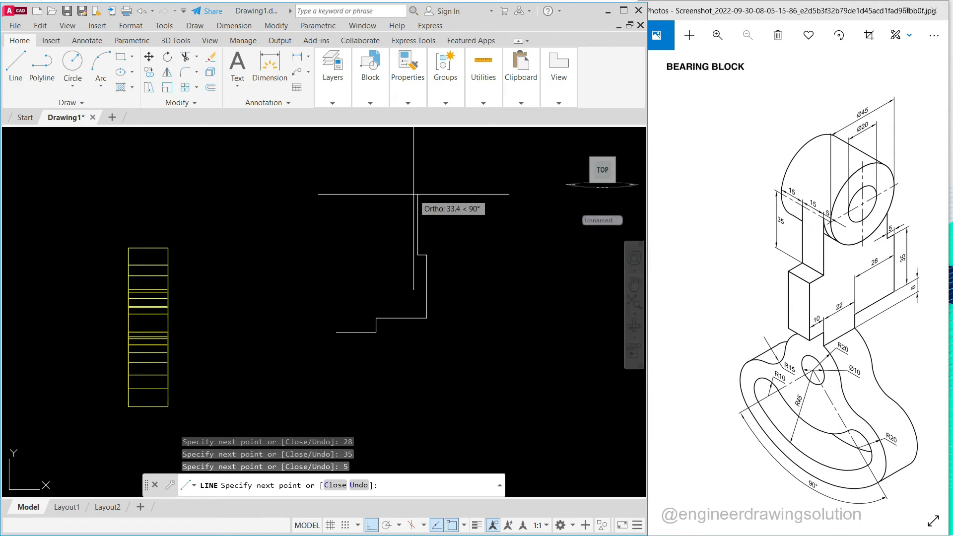
text(35)
key(Return)
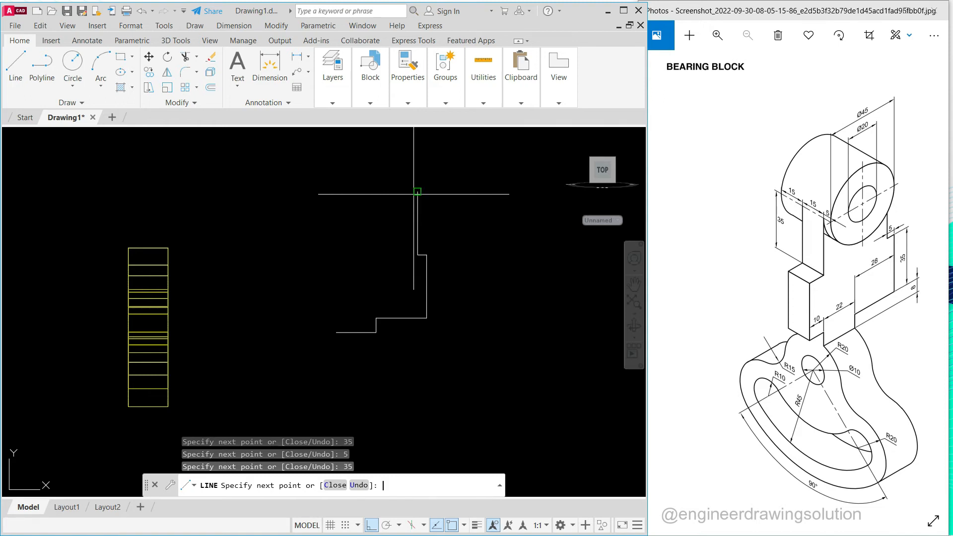
key(Return)
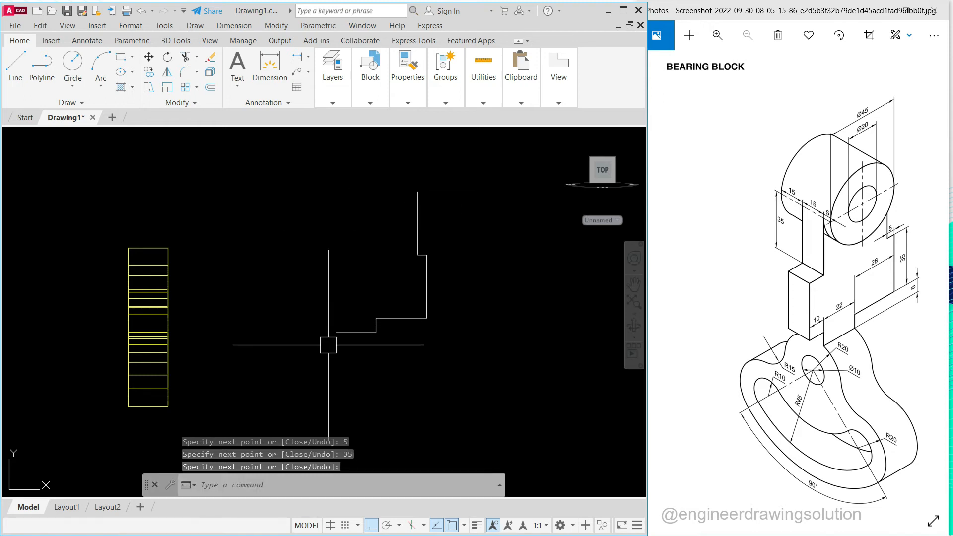
Draw the profile's left side from the bottom edge's free end: 8 up, 10 left, 35 up, 10 right and 35 up
click(15, 65)
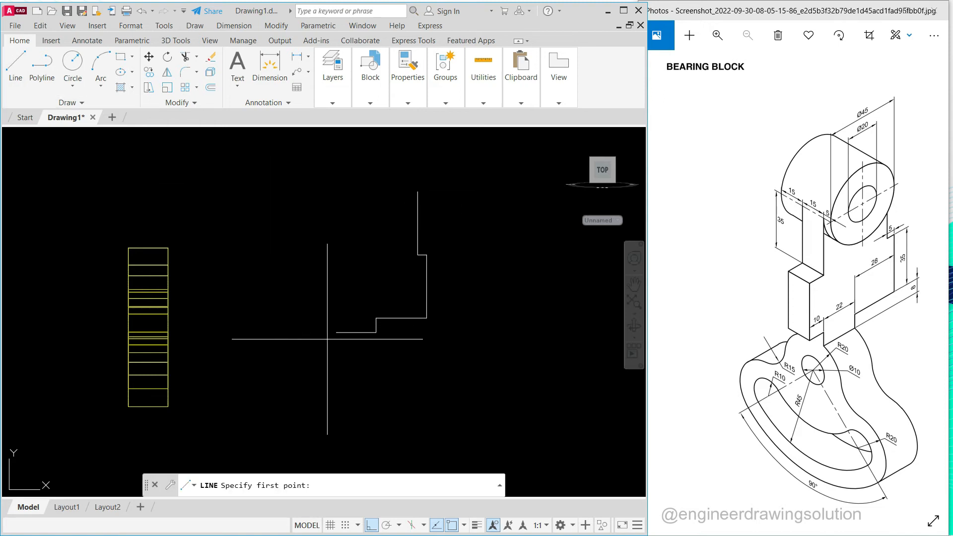
click(337, 333)
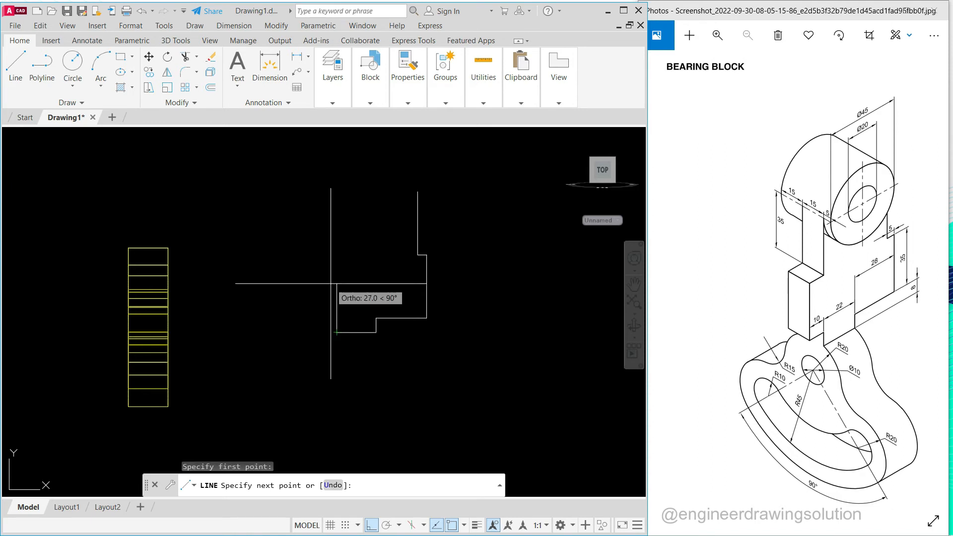
text(8)
key(Return)
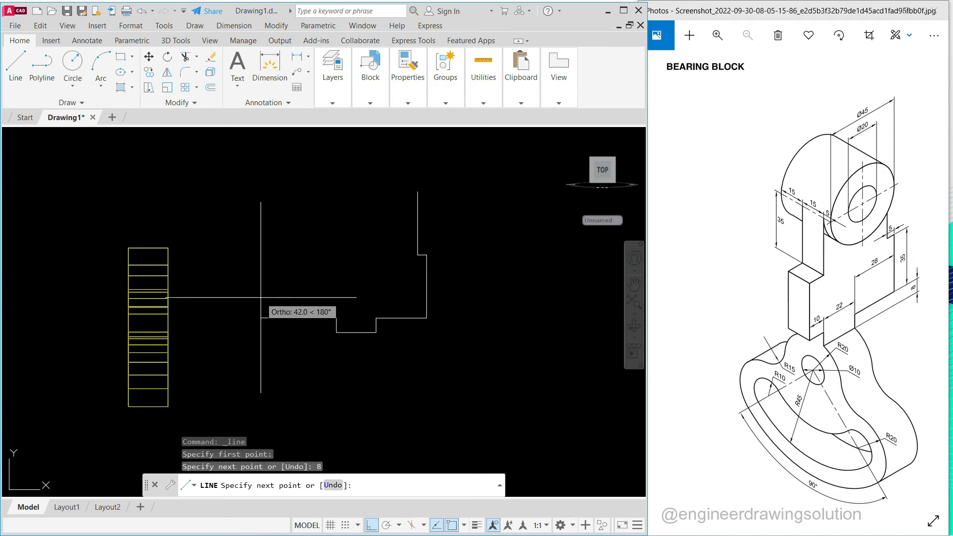
key(Return)
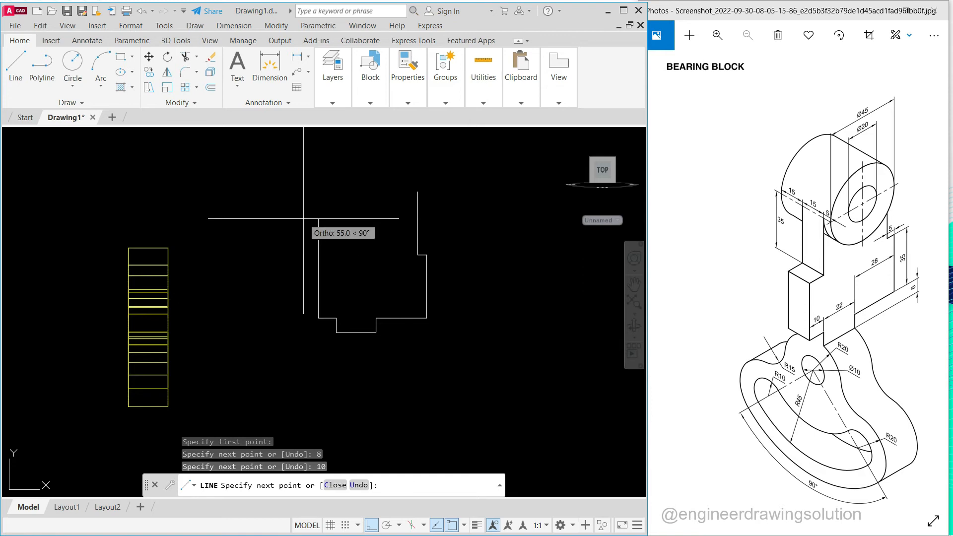
key(Return)
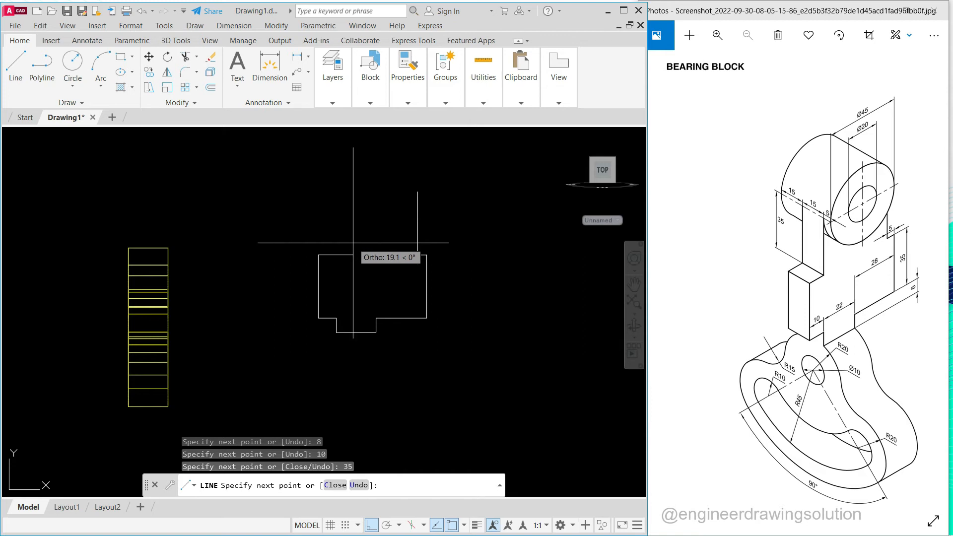
key(Return)
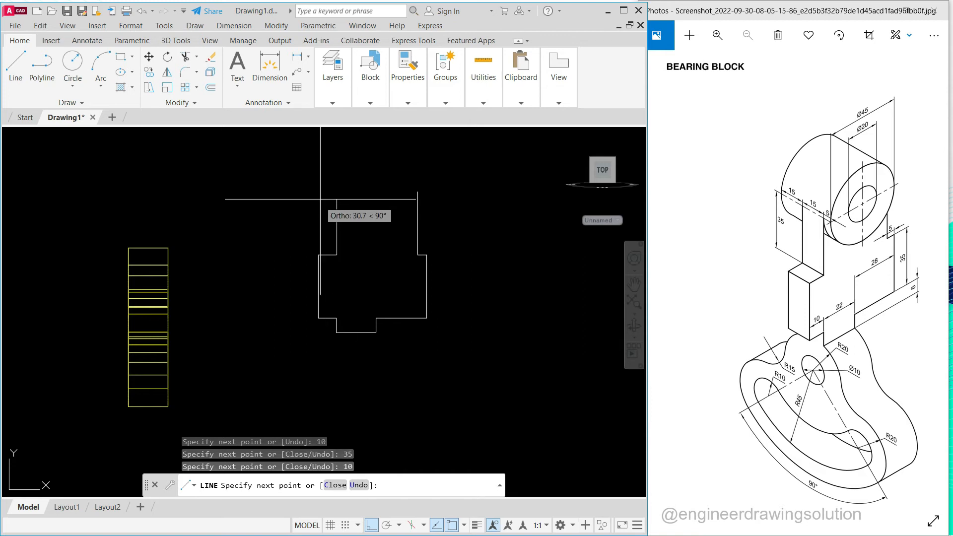
text(35)
key(Return)
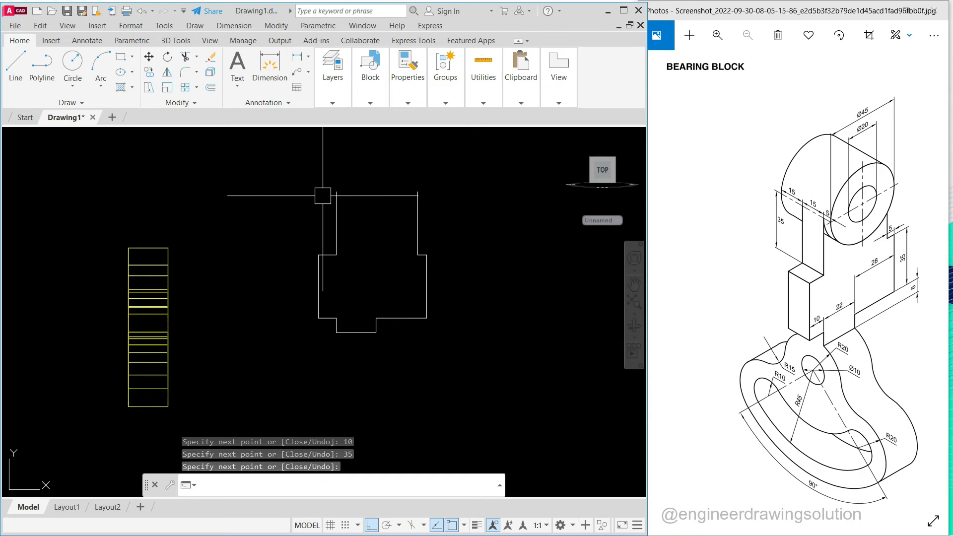
key(Return)
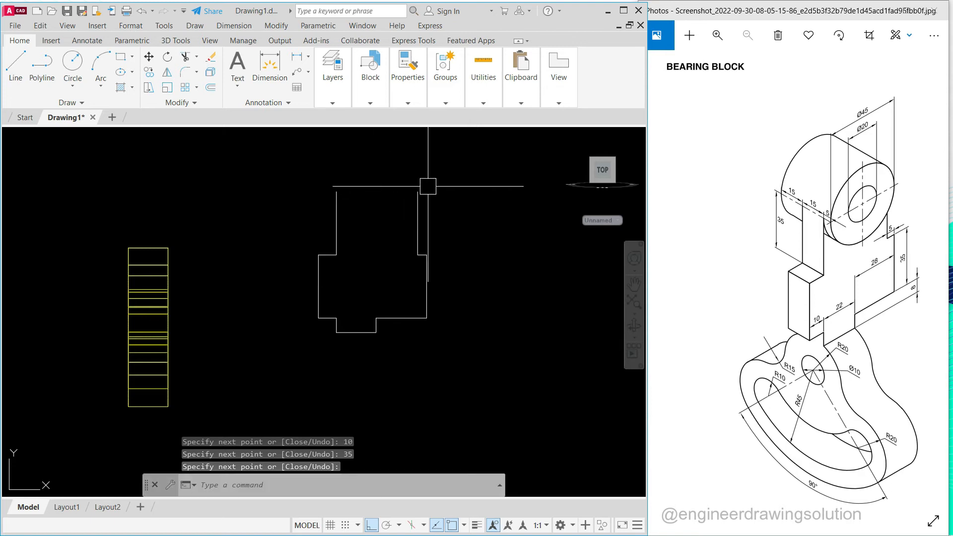
Close the top of the profile with a line between the two open upper ends
key(Return)
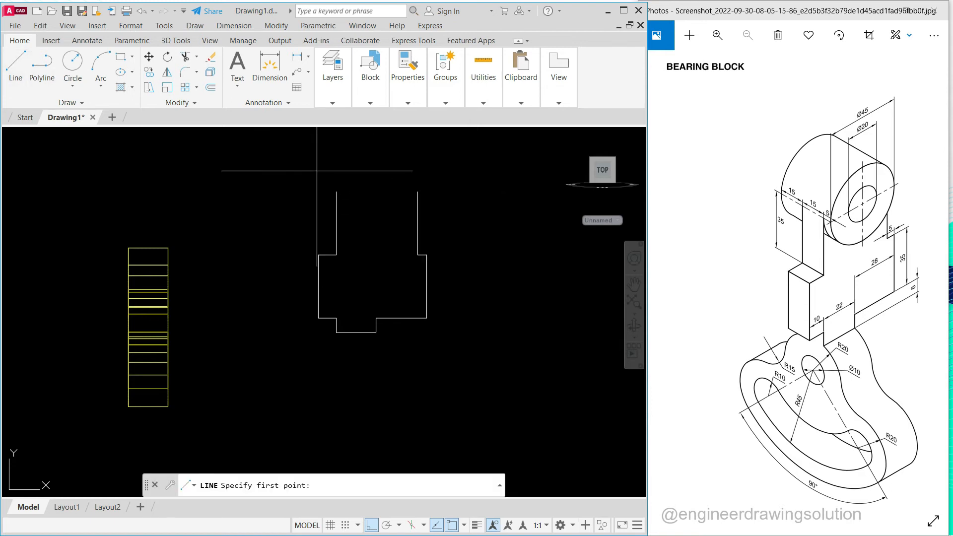
click(337, 192)
click(417, 192)
key(Return)
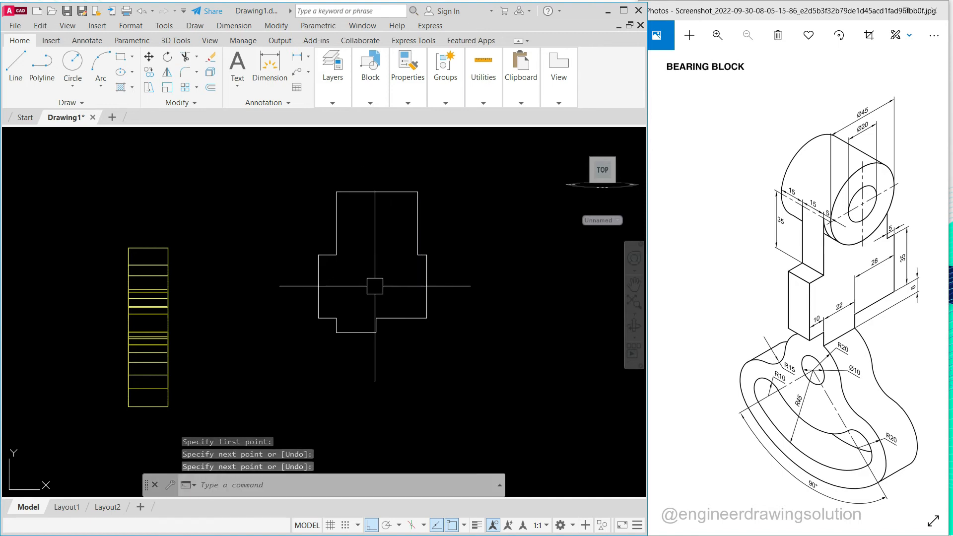
Draw a circle of radius 22.5 centered on the midpoint of the profile's top line
text(c)
key(Return)
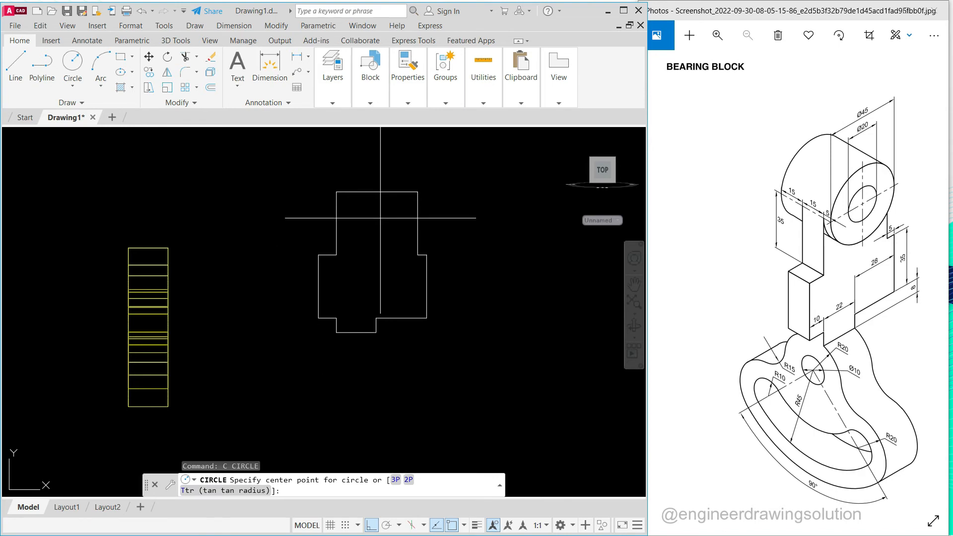
click(377, 192)
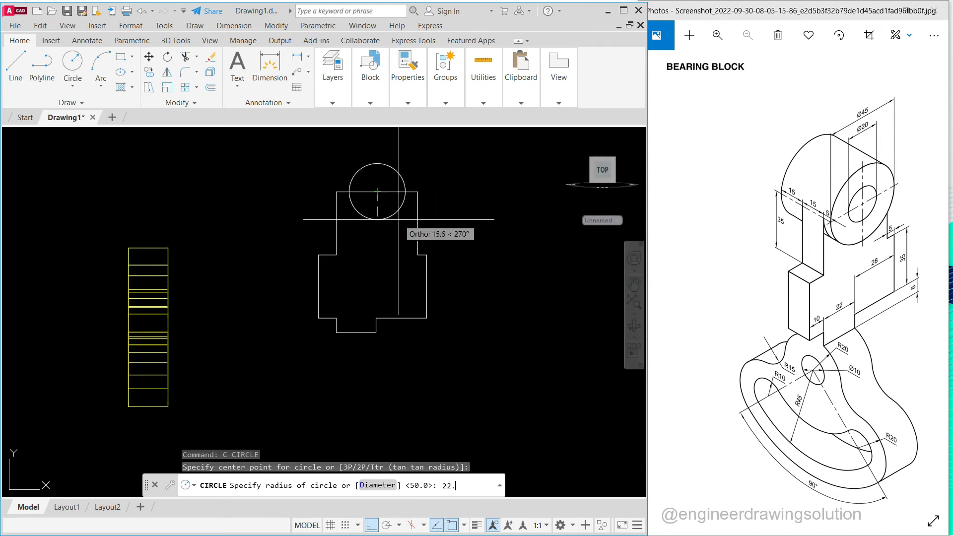
text(5)
key(Return)
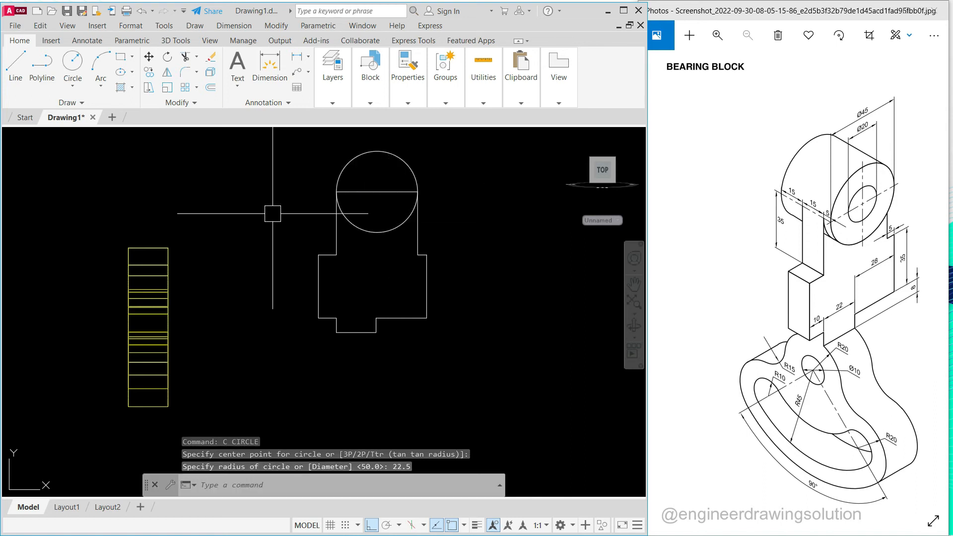
Trim away the upper half of the circle and delete the straight top line, leaving the concave arc
text(TR)
key(Return)
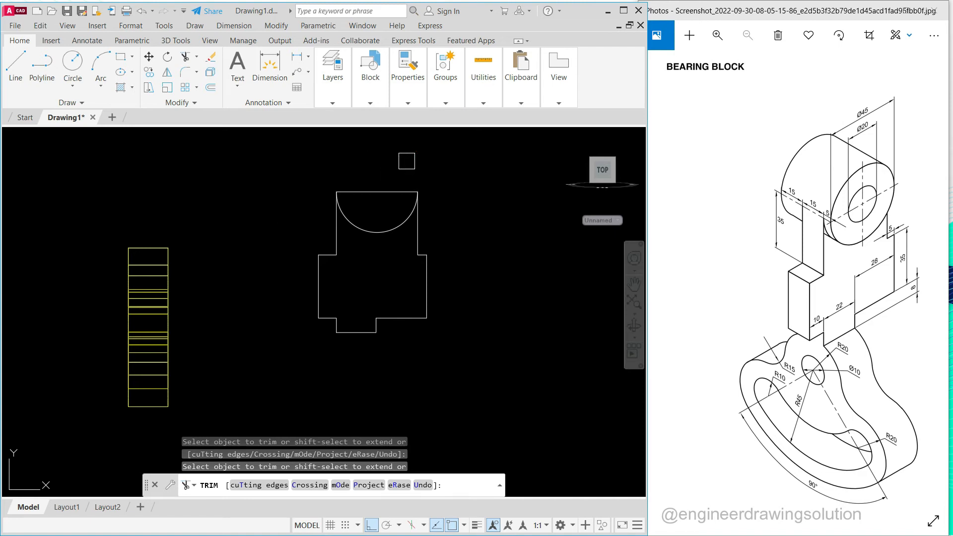
key(Return)
click(384, 195)
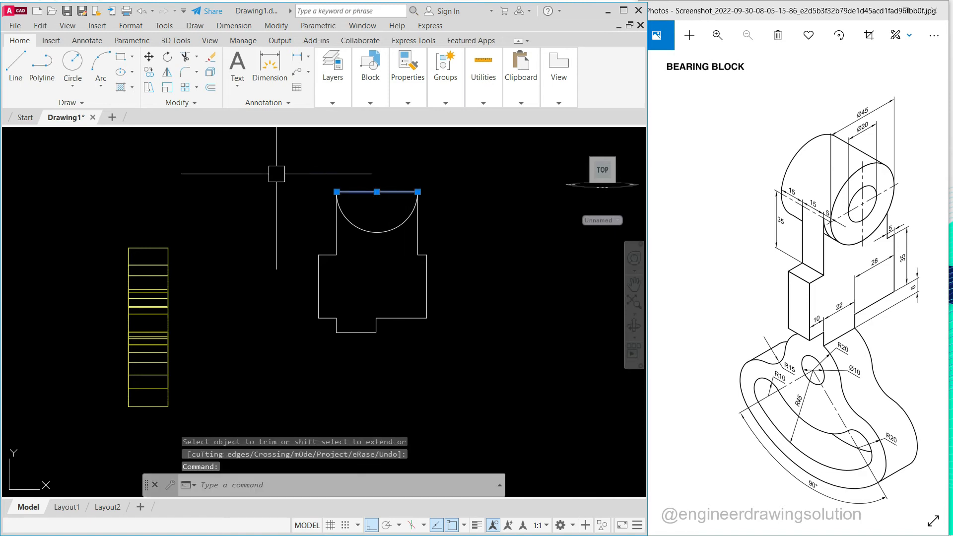
key(Delete)
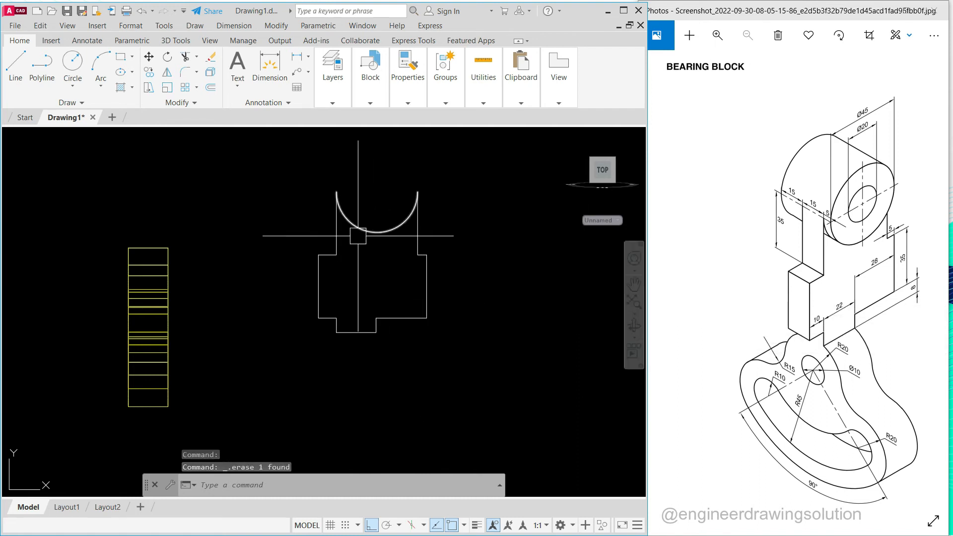
click(381, 230)
click(426, 298)
click(409, 314)
key(Escape)
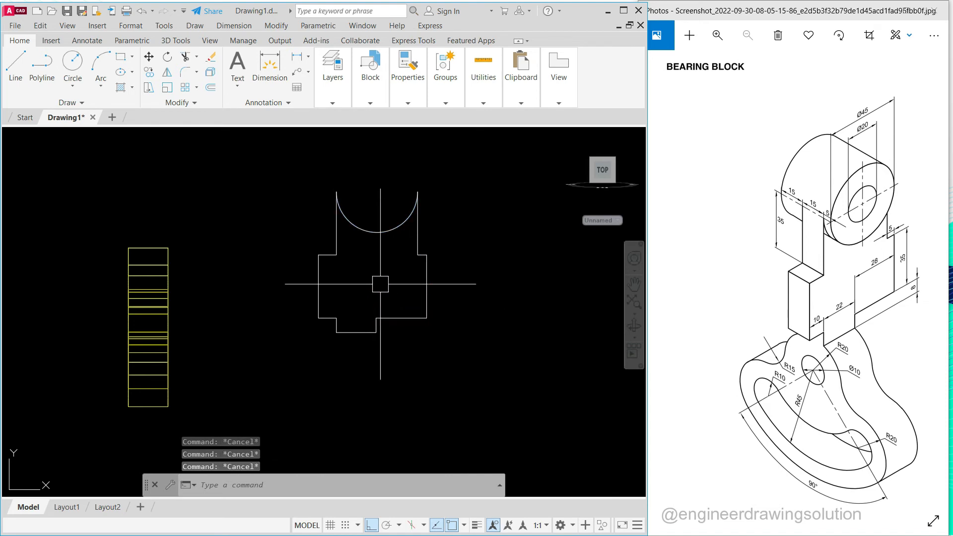
Convert the closed profile with the concave arc into a region
text(RE)
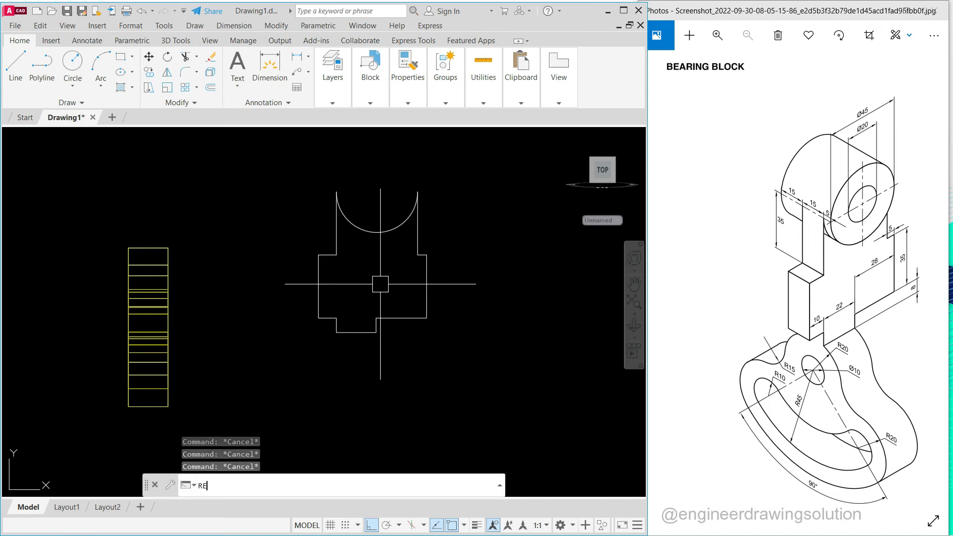
text(G)
key(Return)
click(474, 400)
click(294, 174)
key(Return)
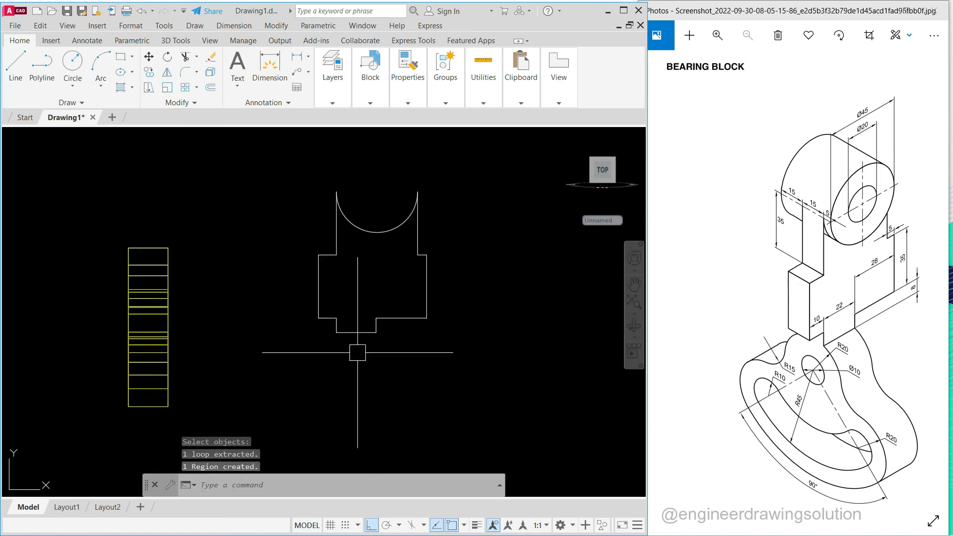
click(359, 332)
key(Escape)
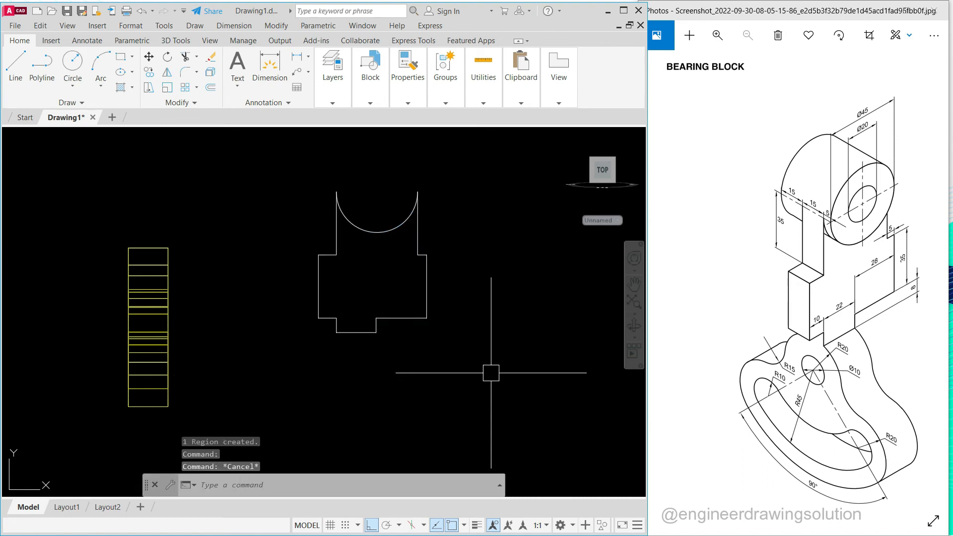
Switch the model to the SE Isometric view
click(25, 134)
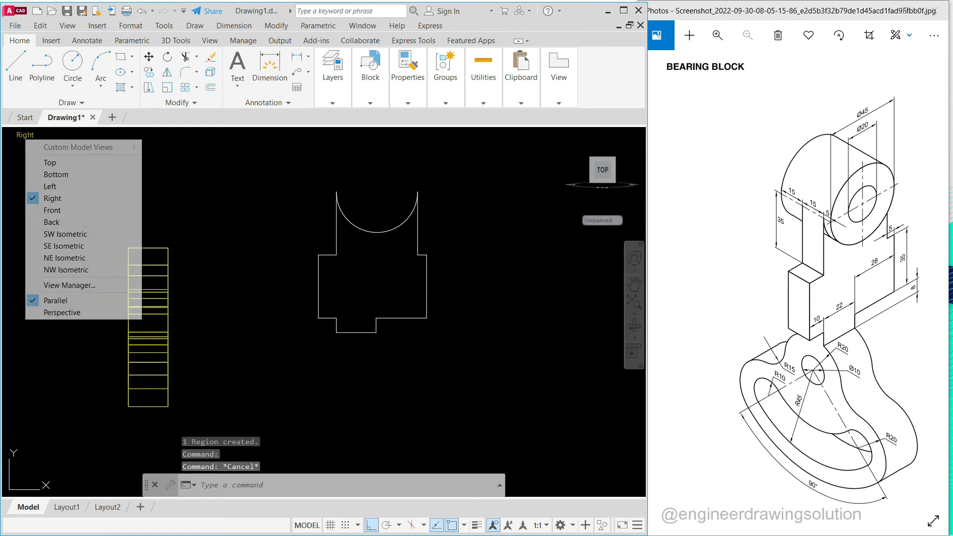
click(63, 246)
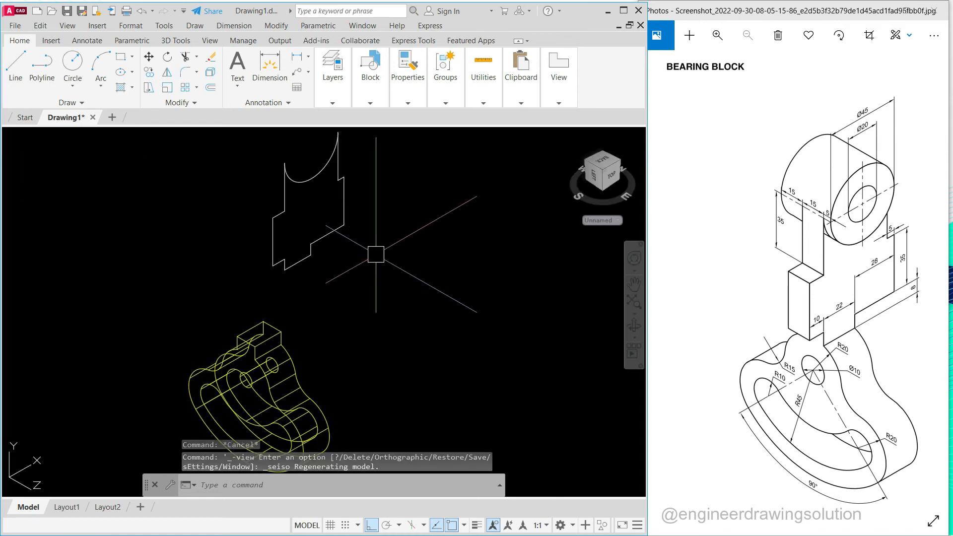
middle_drag(354, 244, 355, 308)
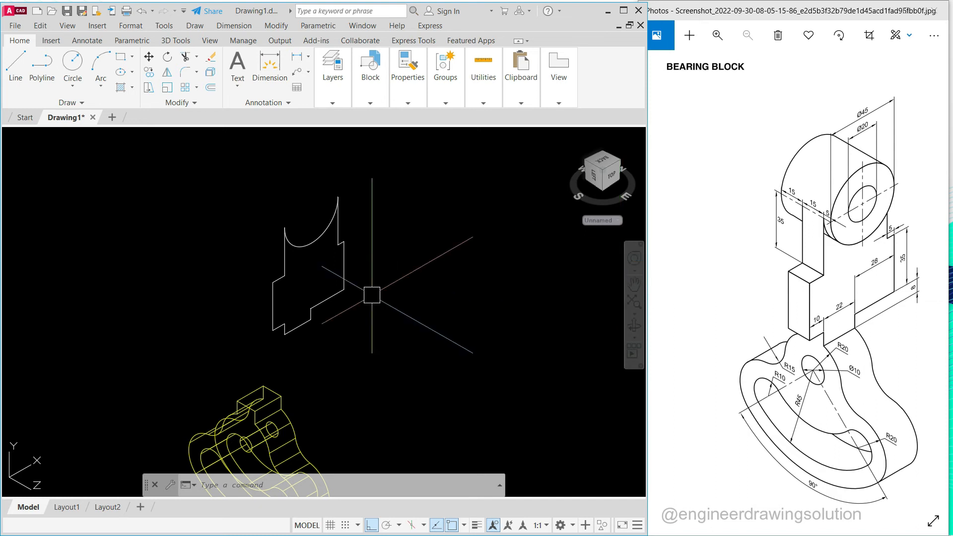
Display the model in the Realistic visual style
text(xt)
key(Escape)
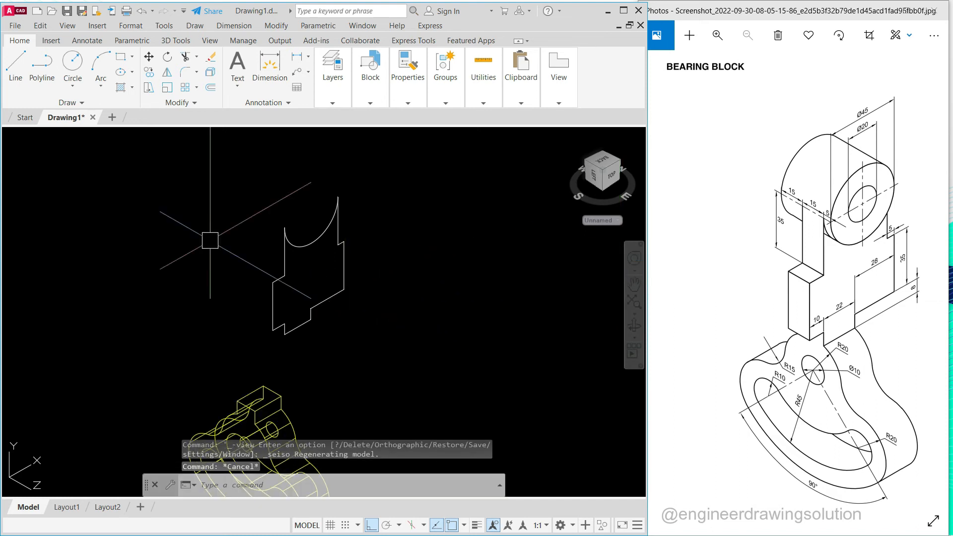
click(84, 135)
click(108, 198)
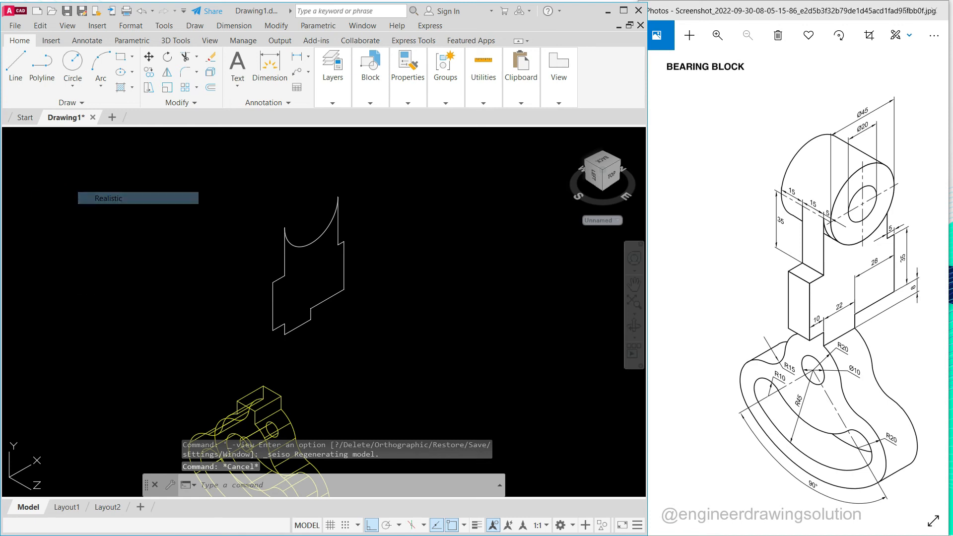
Extrude the upper part's profile region to a height of 15
text(EXT)
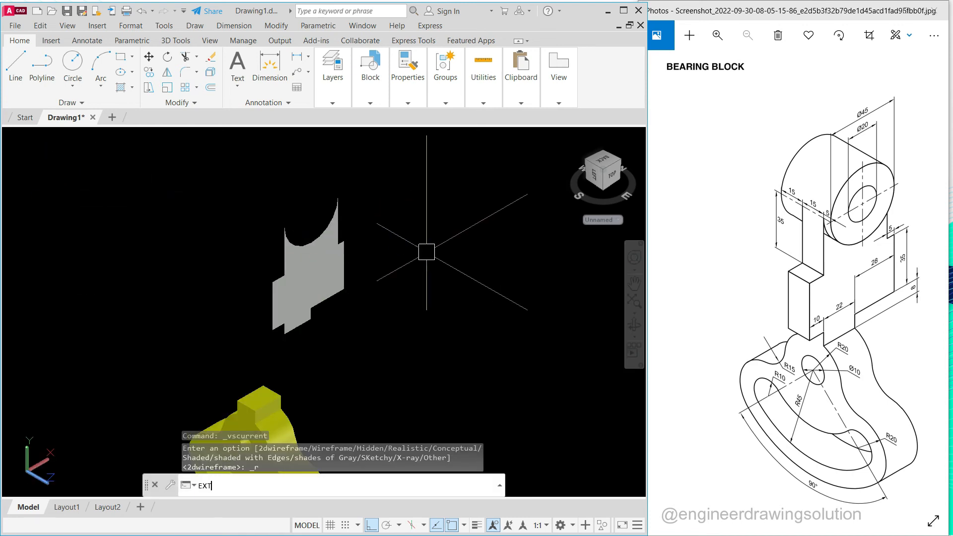
key(Return)
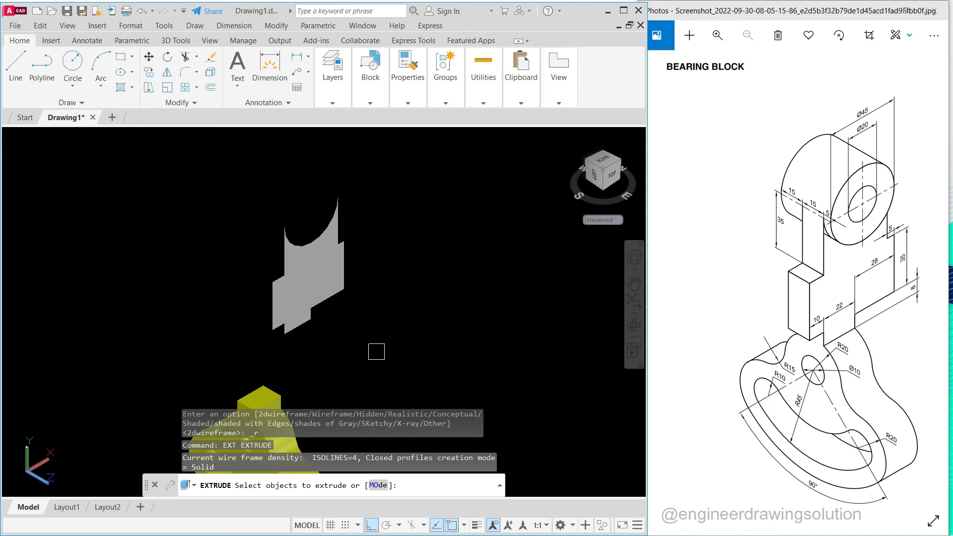
click(331, 301)
key(Return)
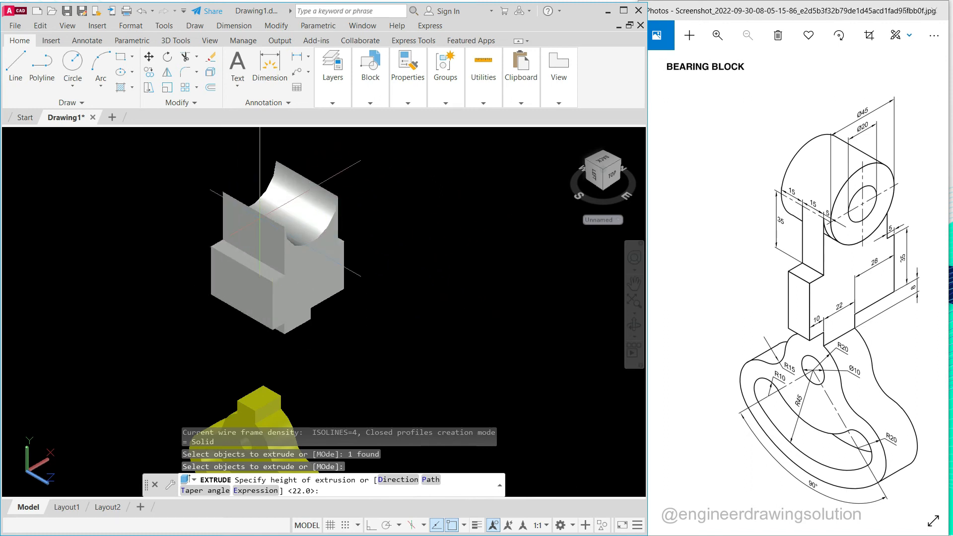
text(15)
key(Return)
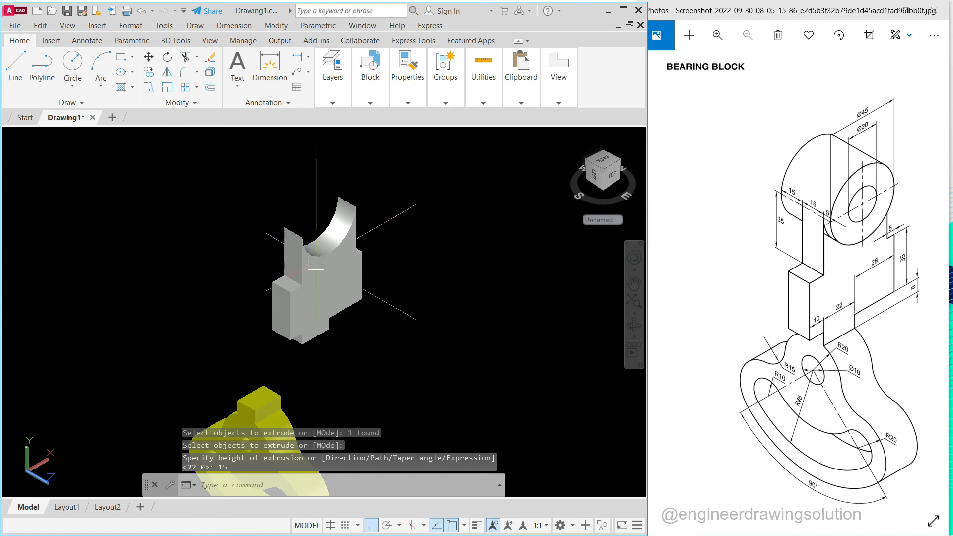
Change the color of the extruded upper part to red (237,31,36)
click(349, 272)
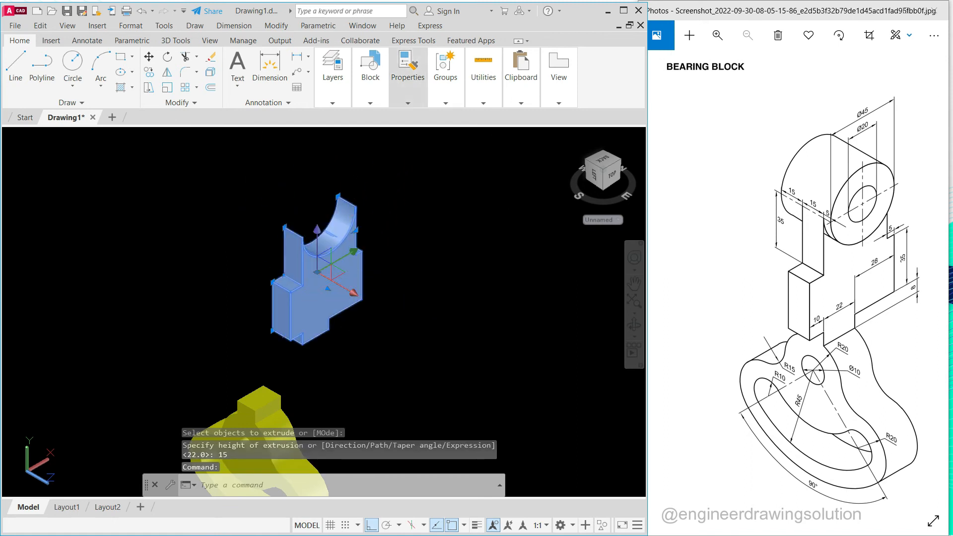
click(407, 103)
click(548, 117)
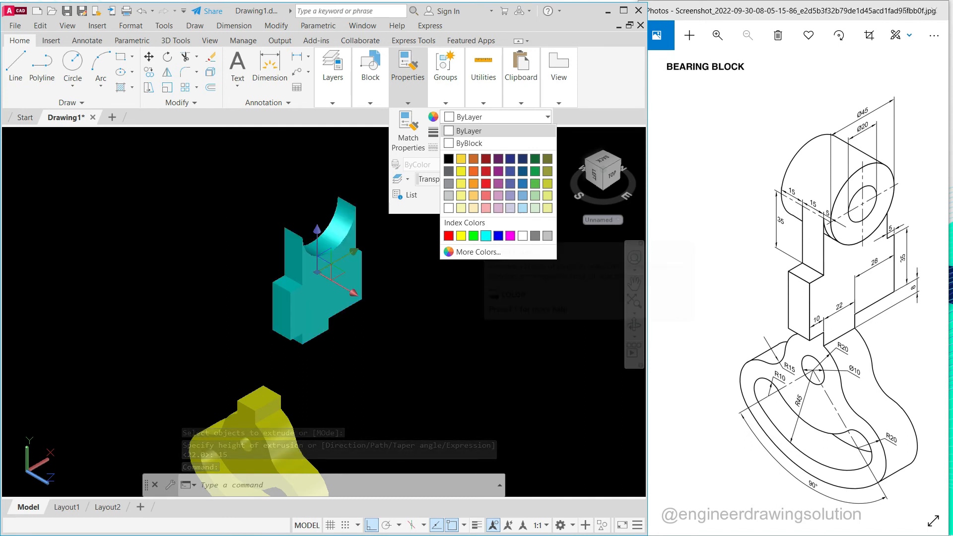
click(498, 183)
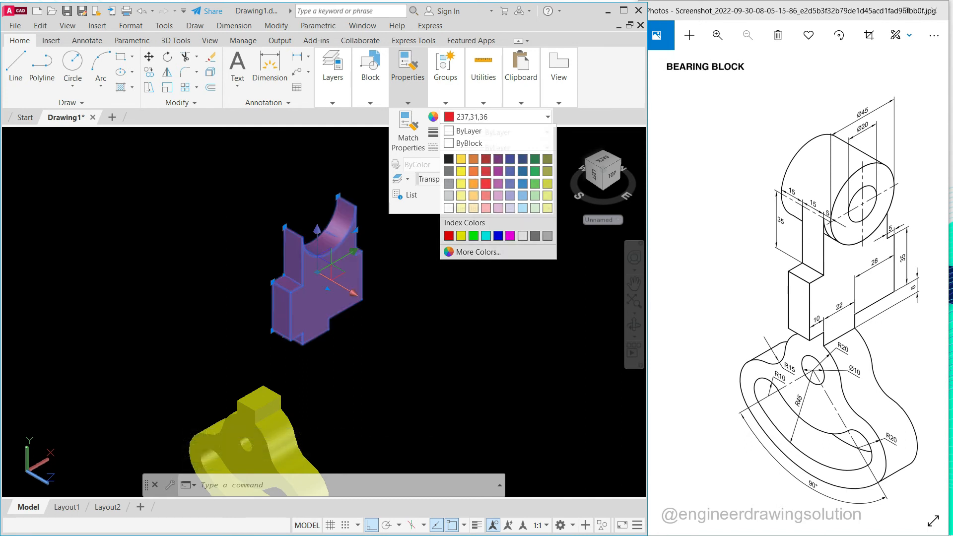
key(Escape)
key(Escape)
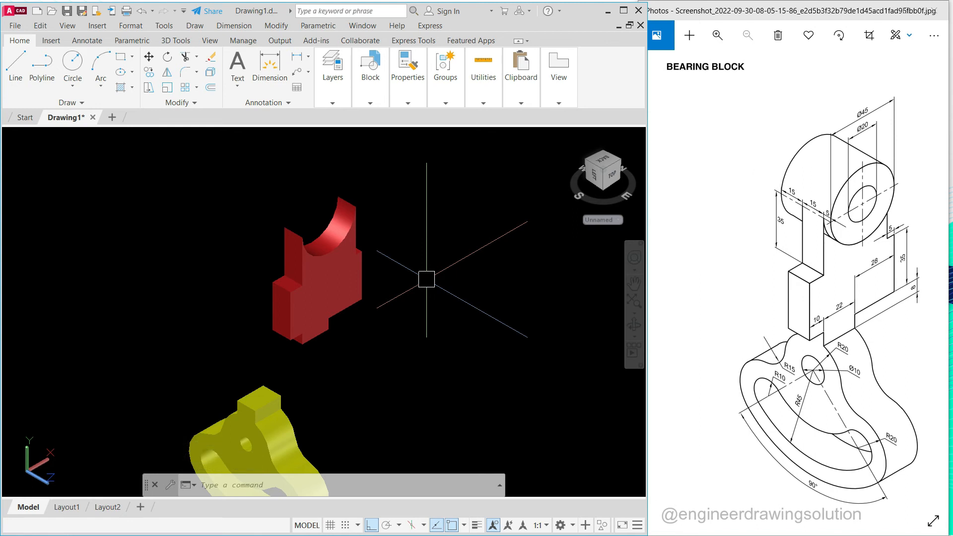
Switch the model to the Right view
mouse_move(438, 289)
shift+middle_down()
mouse_move(244, 271)
mouse_move(198, 249)
mouse_move(419, 287)
mouse_move(437, 282)
shift+middle_up()
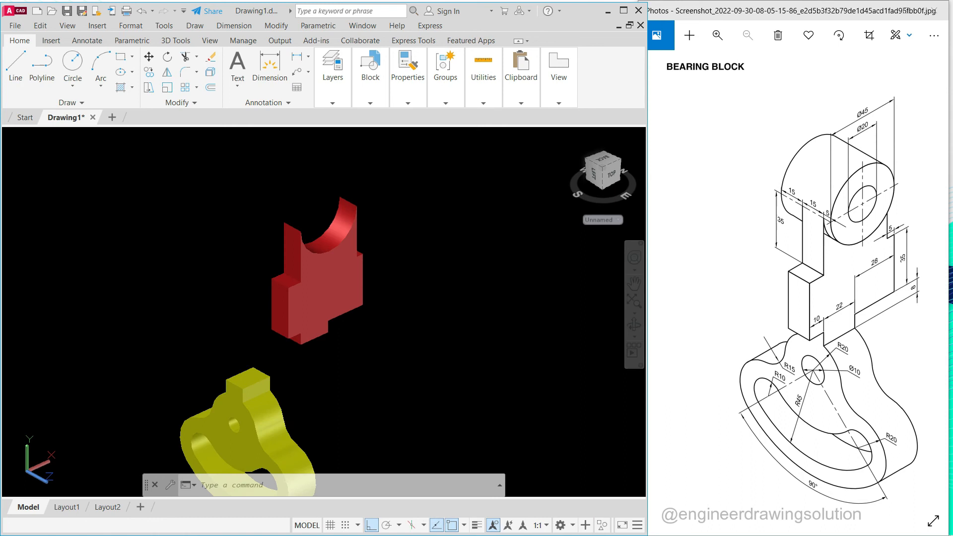
middle_drag(379, 344, 421, 257)
middle_drag(388, 306, 383, 309)
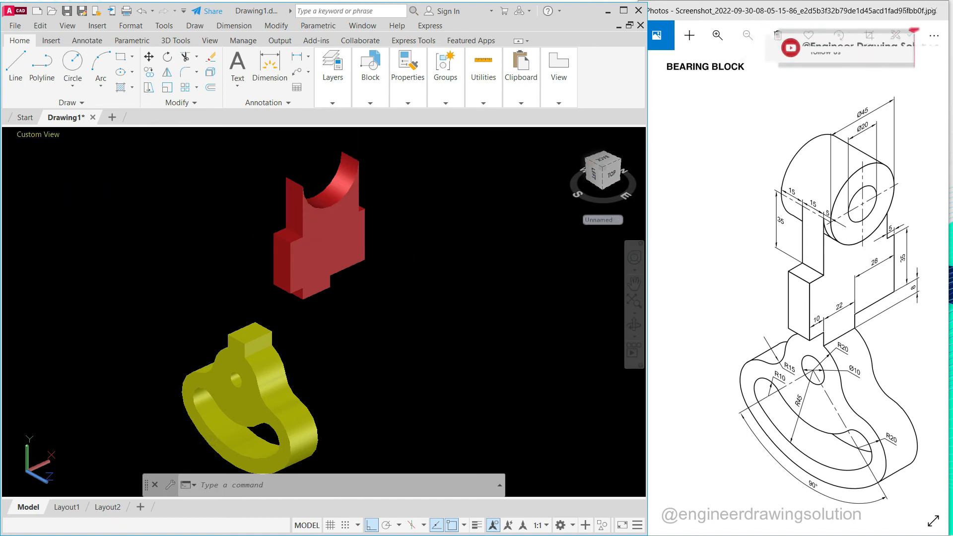
click(38, 134)
click(55, 196)
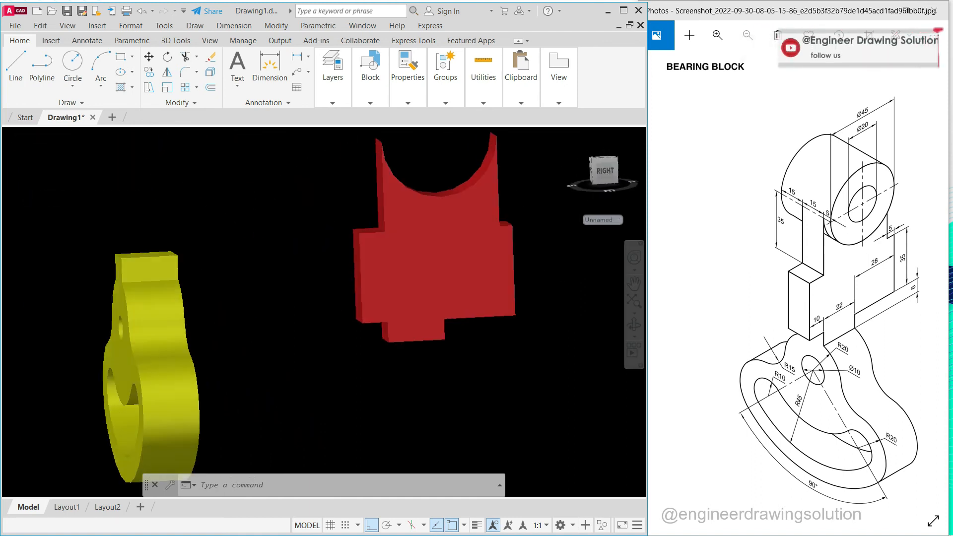
Draw a circle of radius 22.5 in the empty area beside the red upper part
middle_drag(381, 180, 247, 215)
scroll(247, 215, down, 2)
middle_drag(541, 274, 452, 269)
text(c)
key(Return)
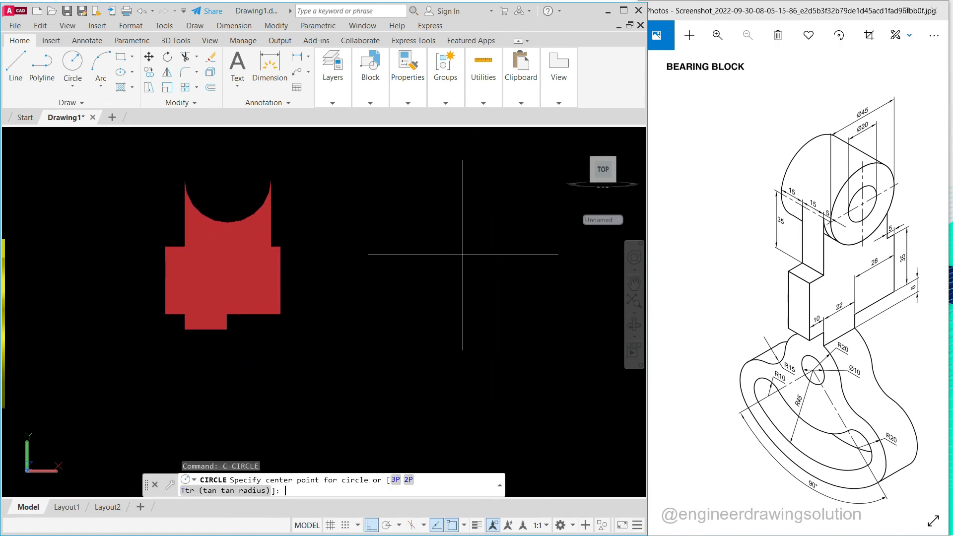
click(478, 312)
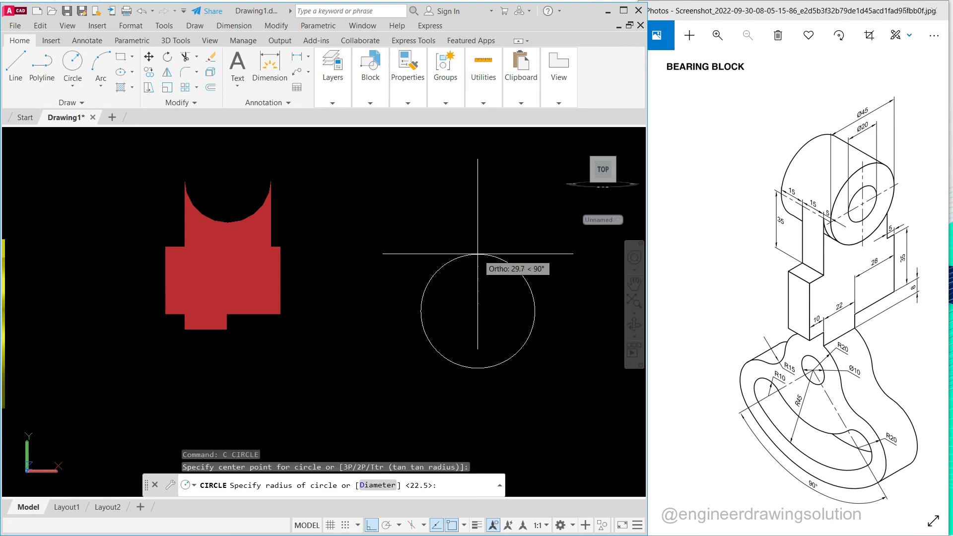
text(22)
key(Return)
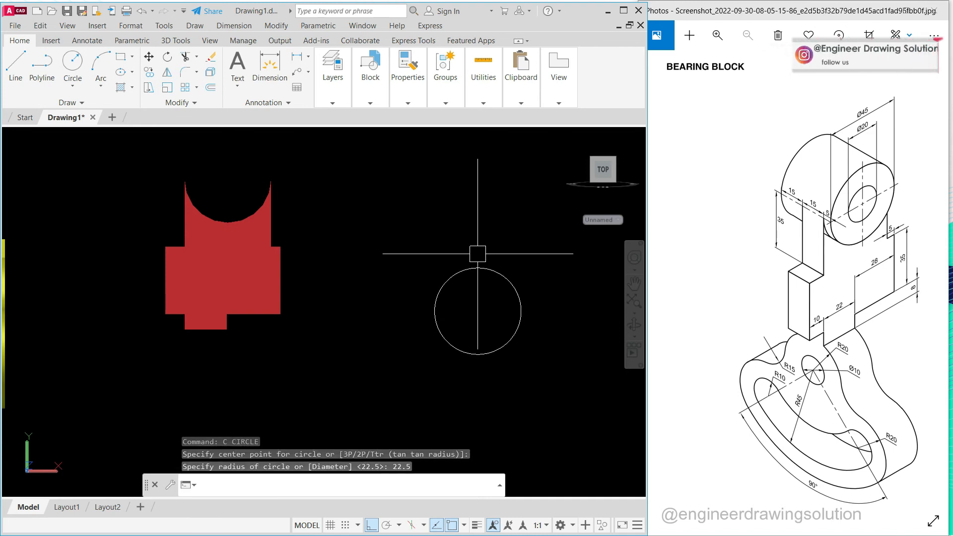
Draw a concentric circle of radius 10 inside the 22.5 radius circle
right_click(375, 201)
click(397, 206)
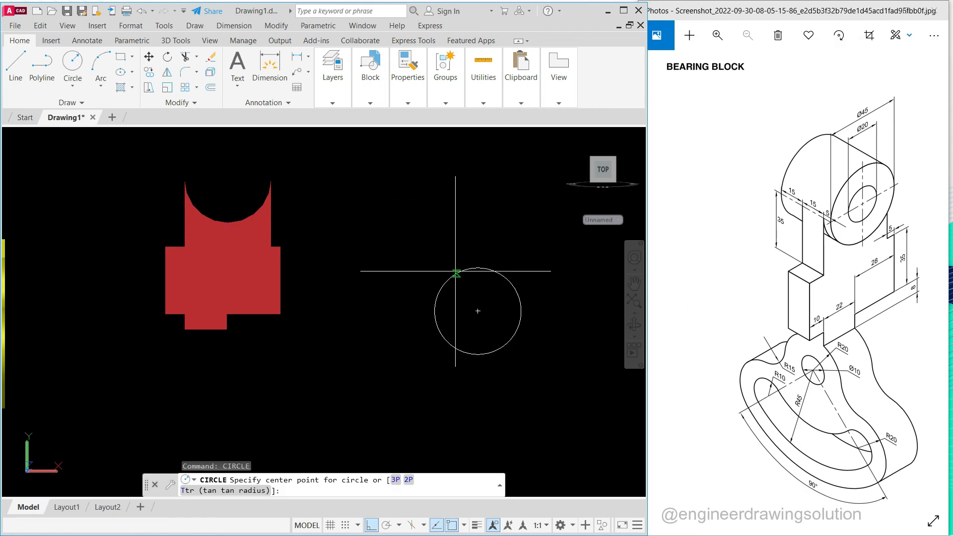
click(478, 311)
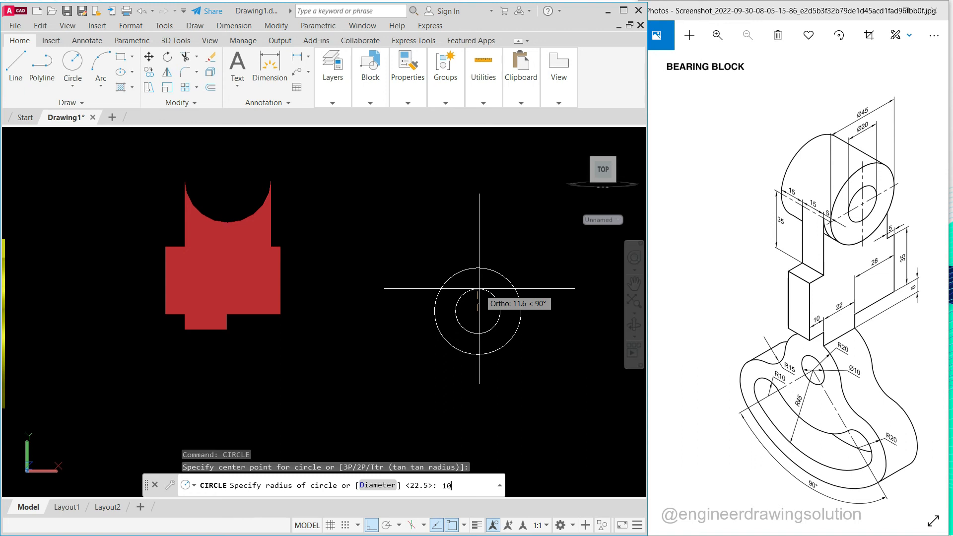
key(Return)
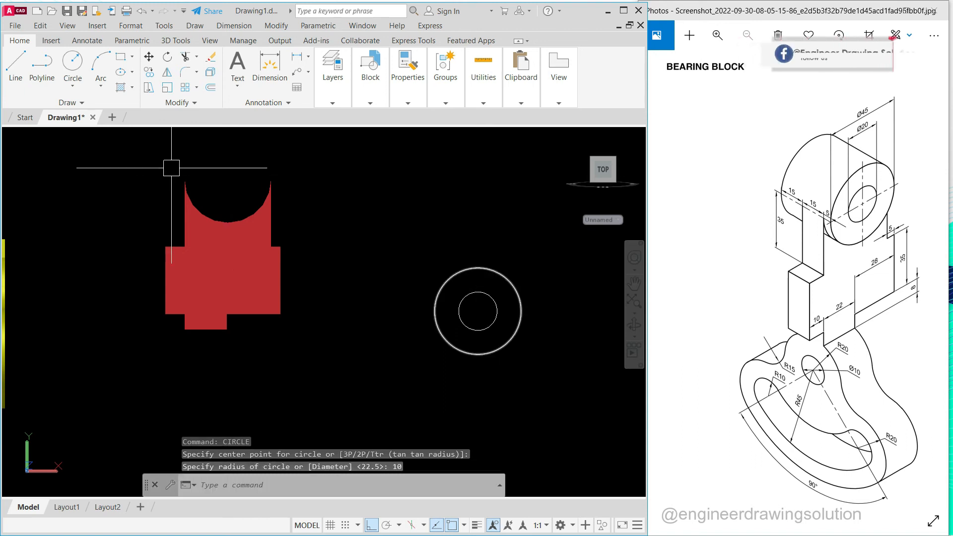
Return the model to the SE Isometric view
click(25, 134)
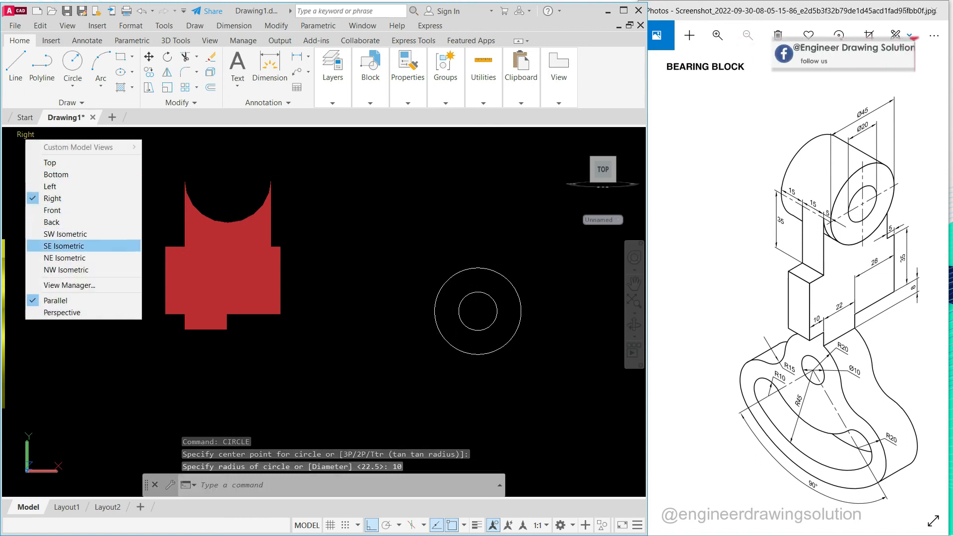
click(65, 233)
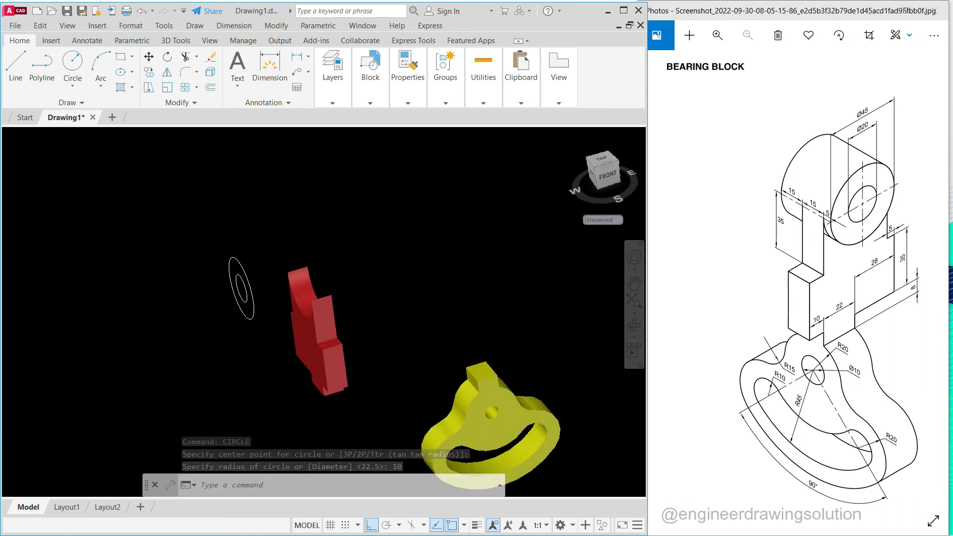
click(25, 134)
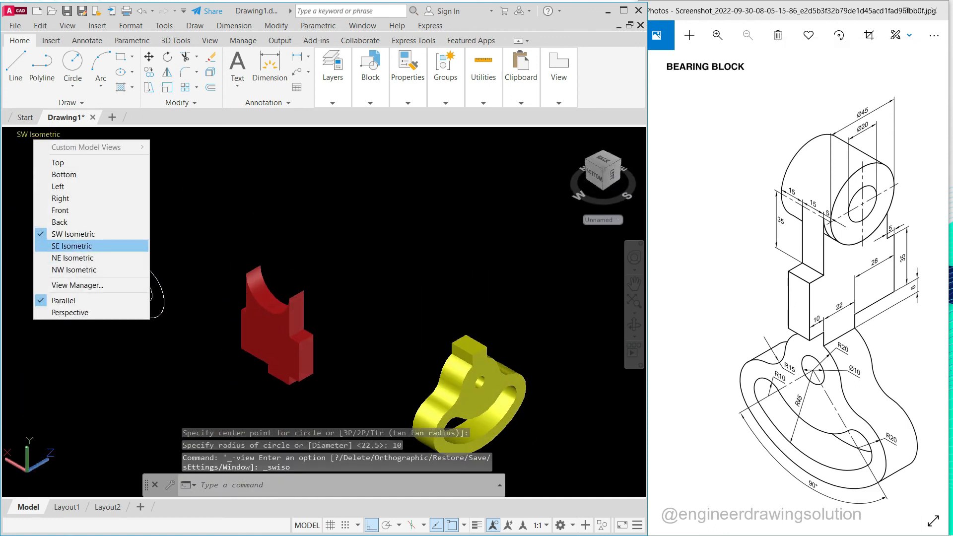
click(75, 245)
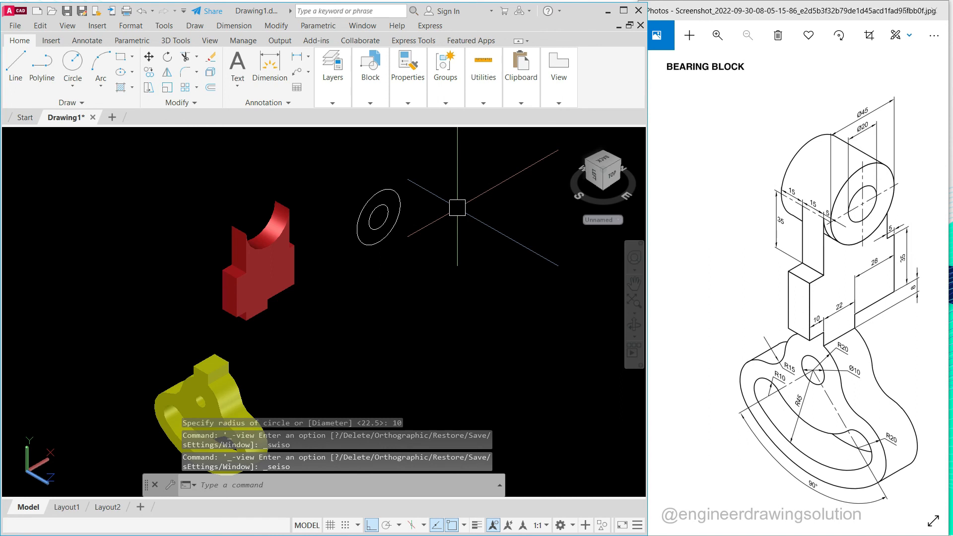
Extrude both concentric circles together to a height of 35
text(EXT)
key(Return)
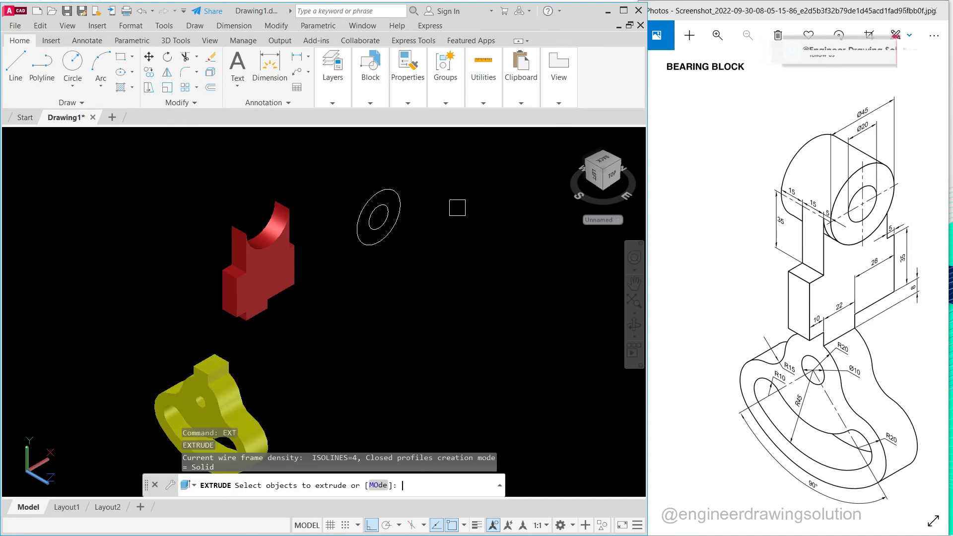
click(451, 320)
click(335, 179)
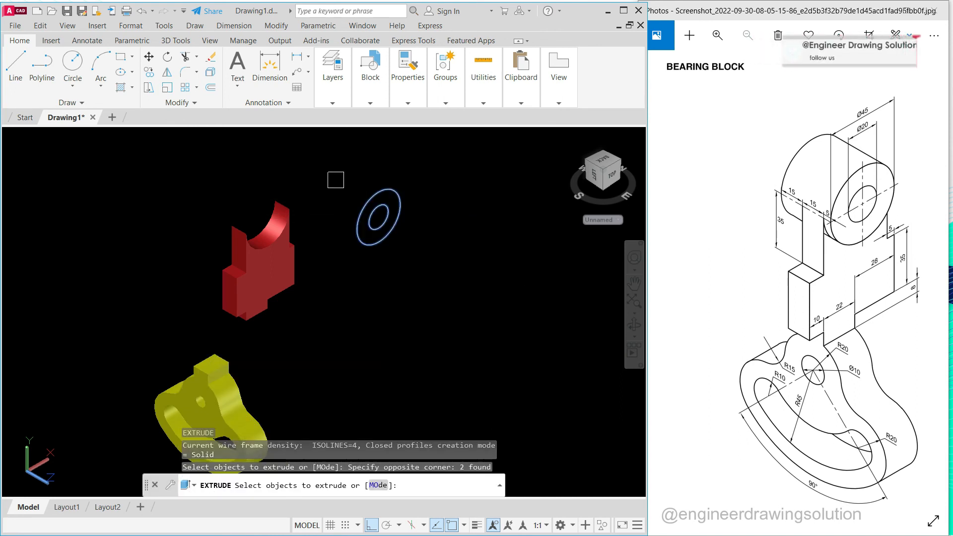
key(Return)
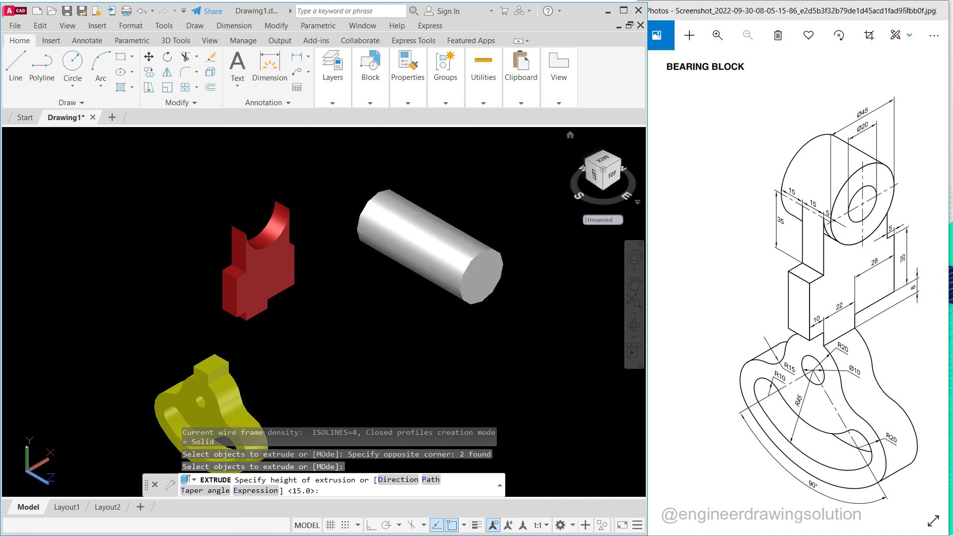
click(815, 211)
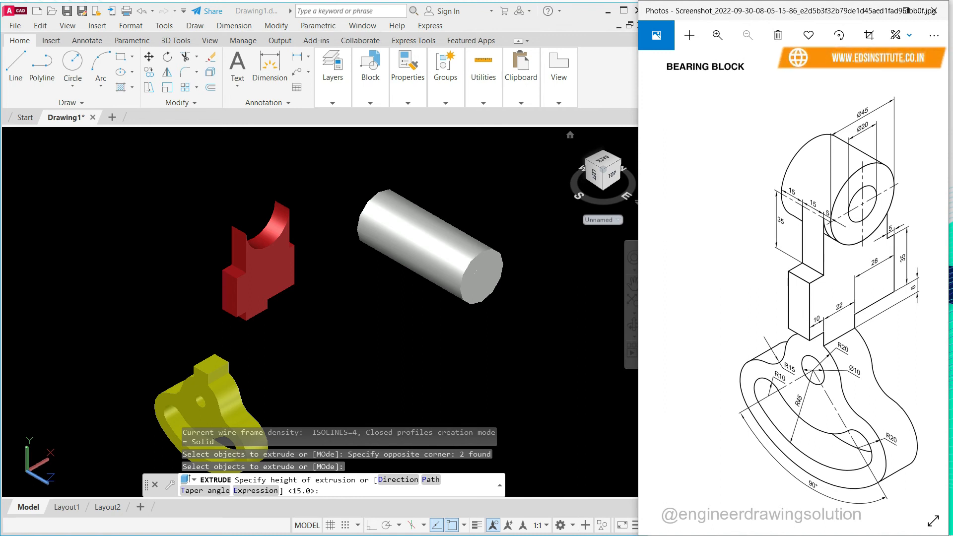
click(243, 119)
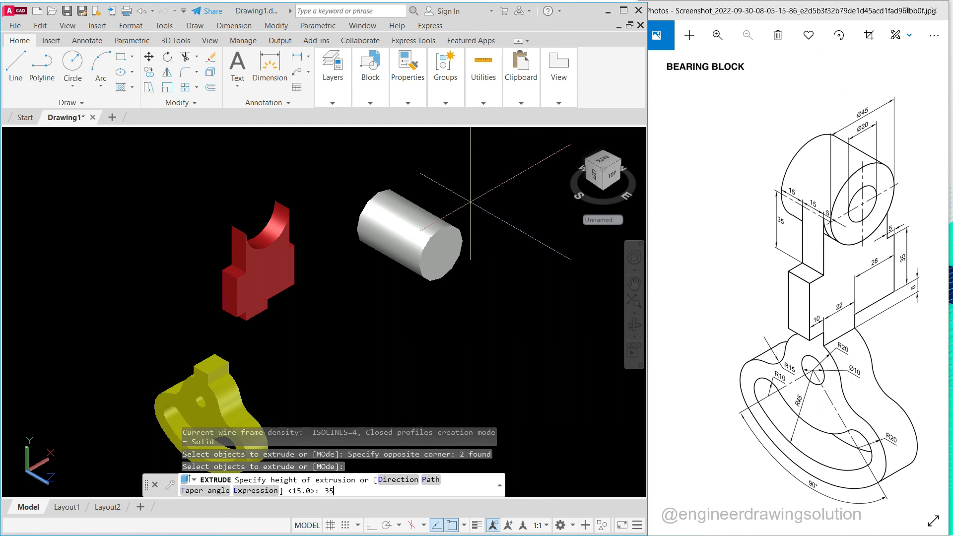
key(Return)
scroll(414, 237, up, 3)
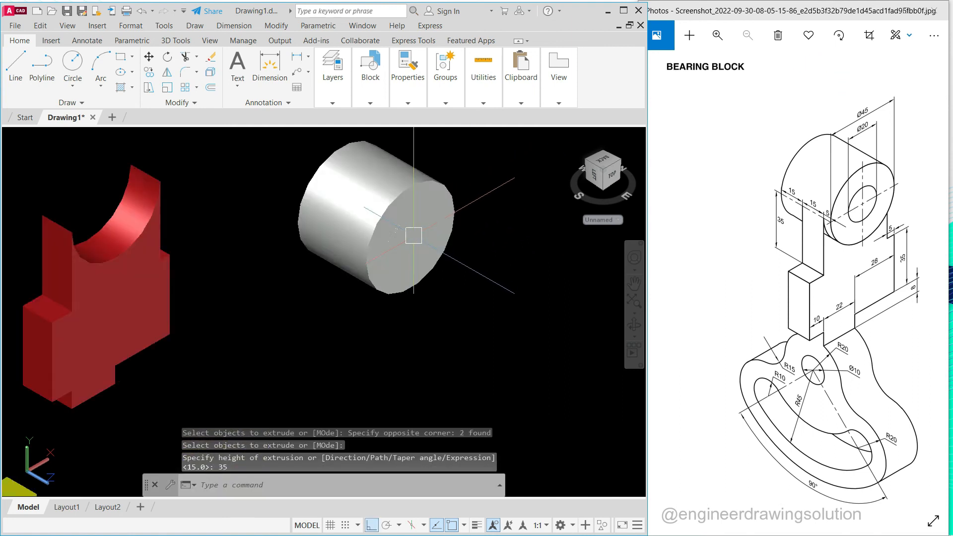
scroll(412, 234, up, 2)
scroll(410, 231, down, 5)
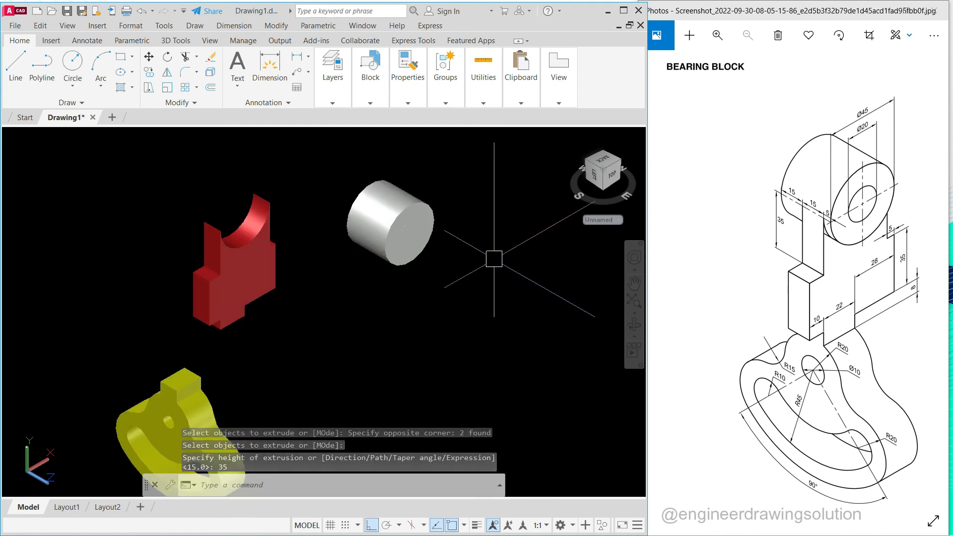
text(SU)
key(Return)
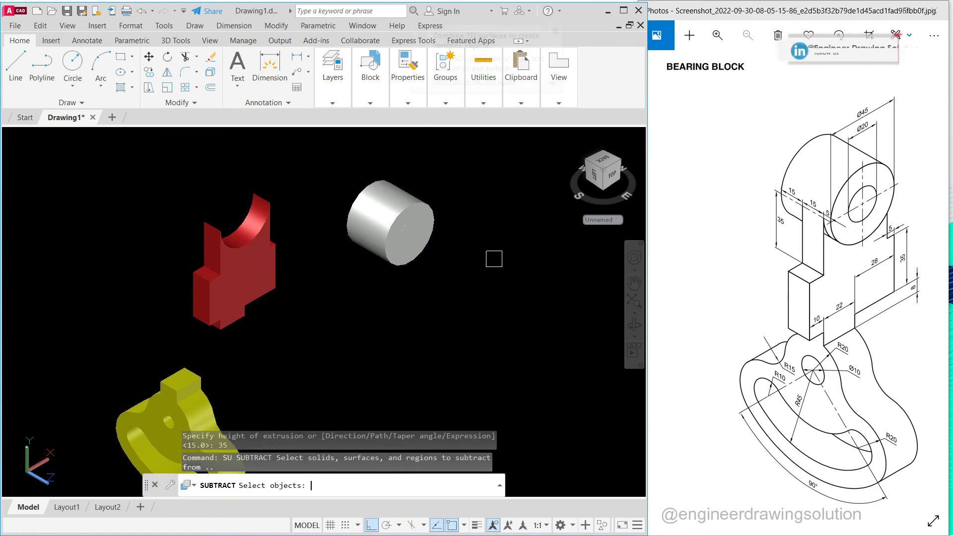
click(412, 197)
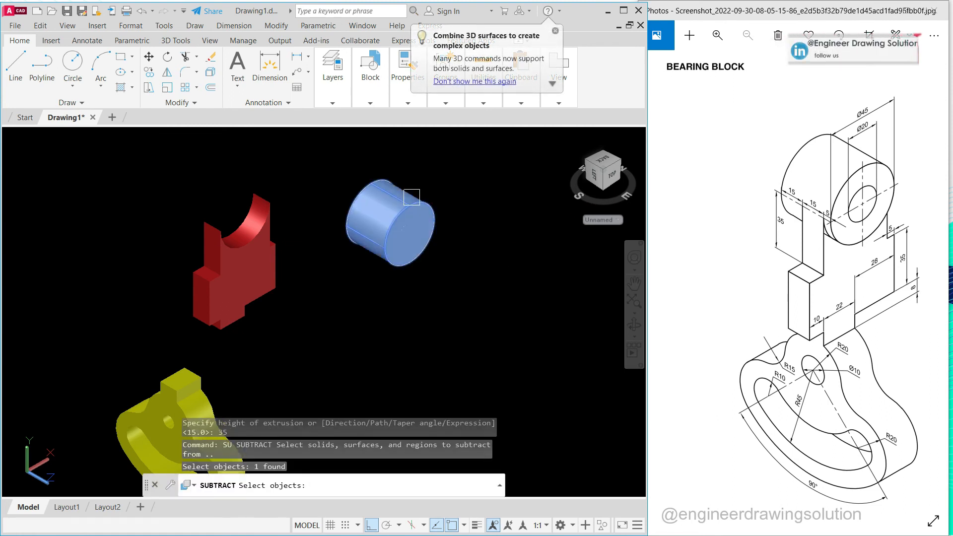
key(Return)
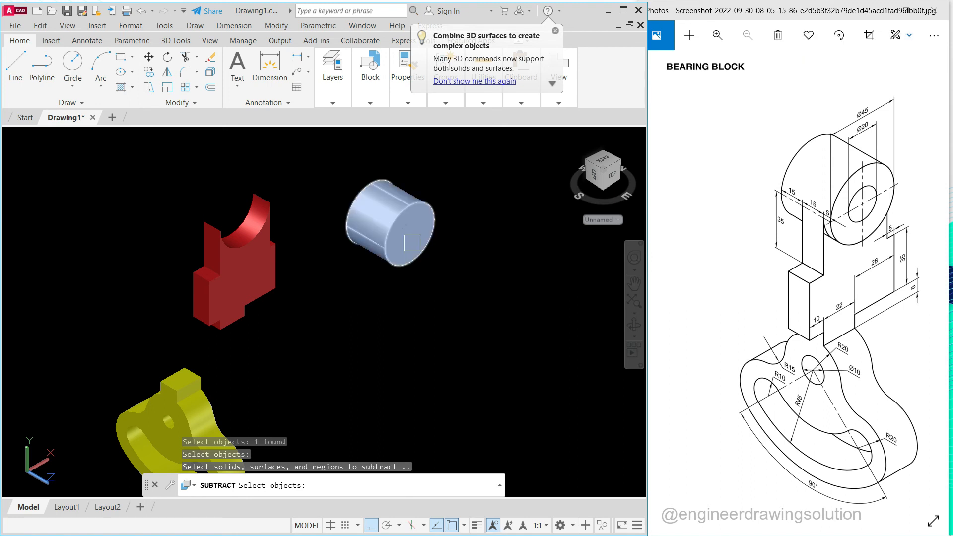
click(412, 243)
key(Escape)
key(Escape)
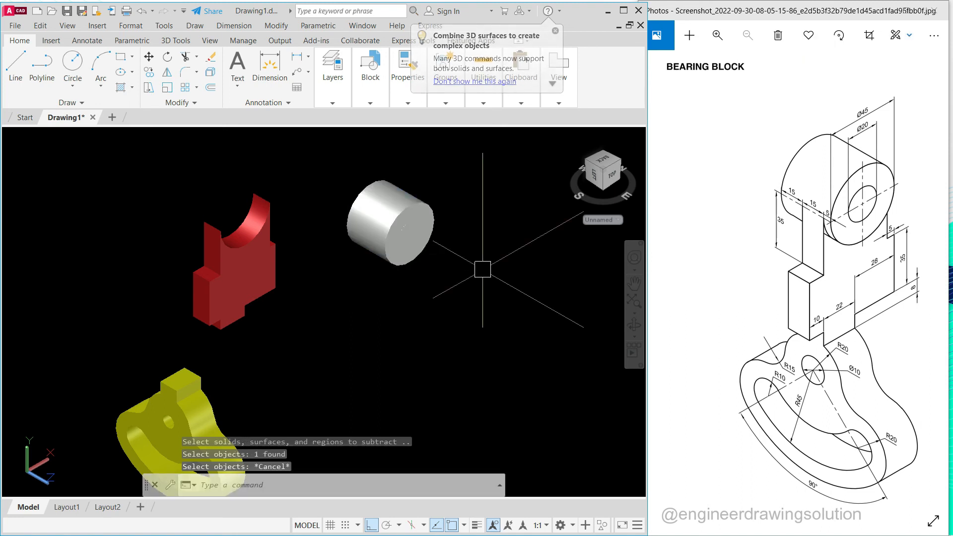
Subtract the inner cylinder from the outer cylinder to bore the hole through the boss
text(su)
key(Return)
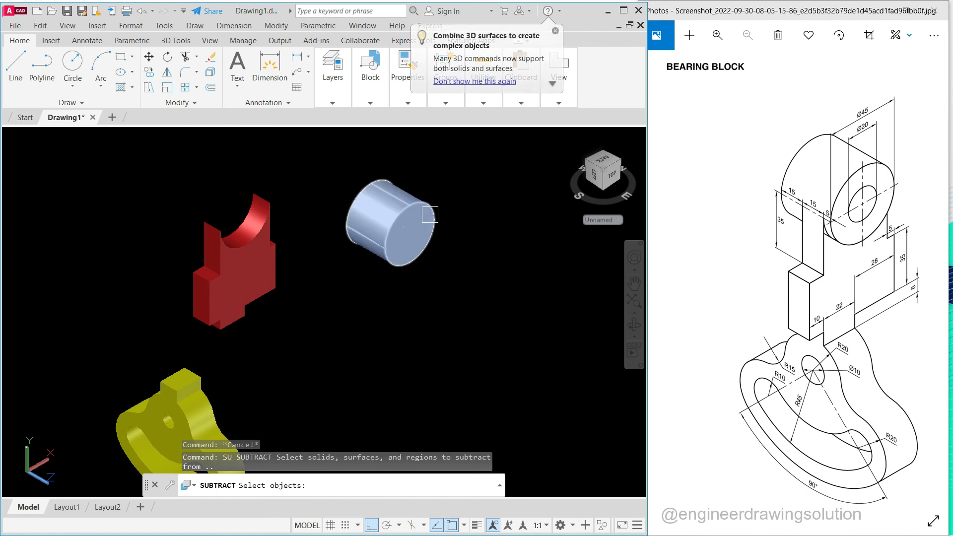
click(428, 233)
key(Return)
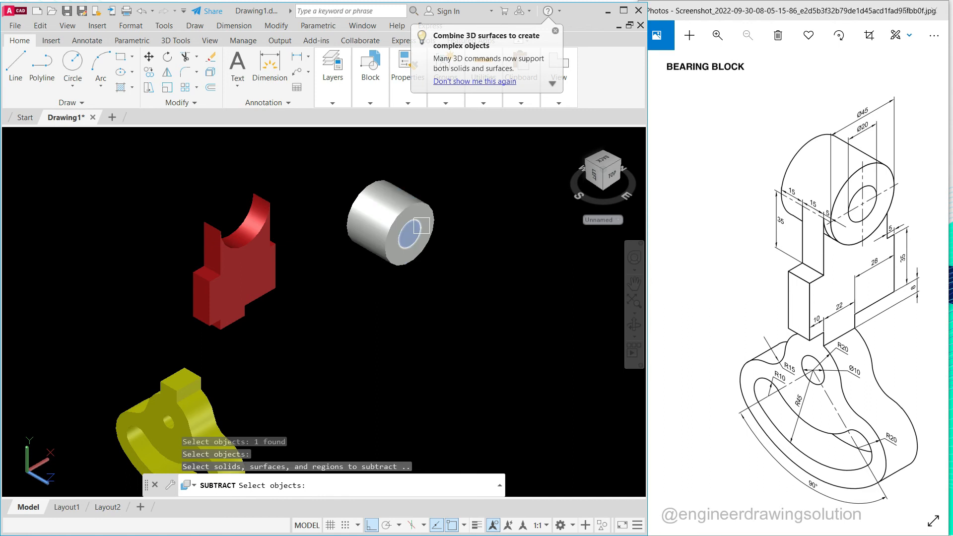
click(502, 271)
click(324, 191)
key(Return)
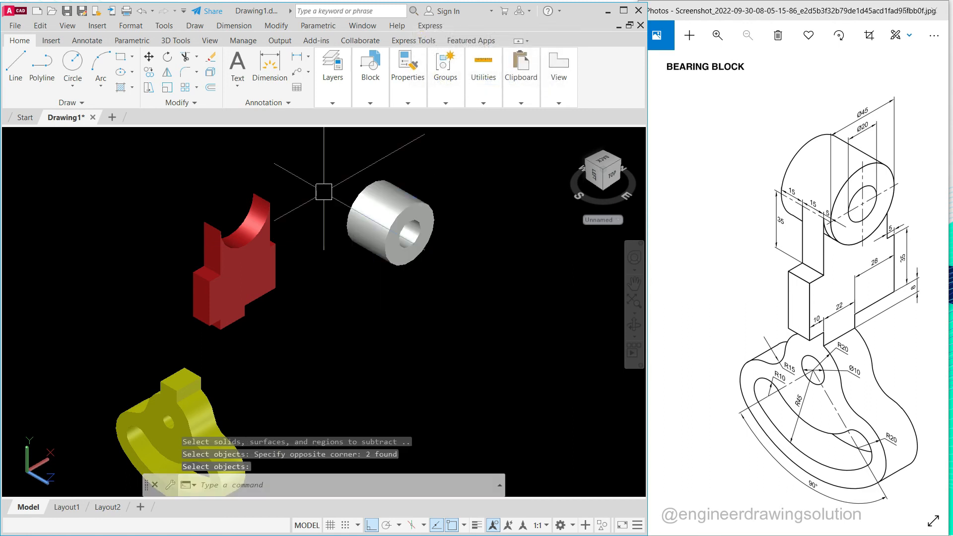
Change the object color of the bored cylinder to a purple shade from the index colors
click(388, 218)
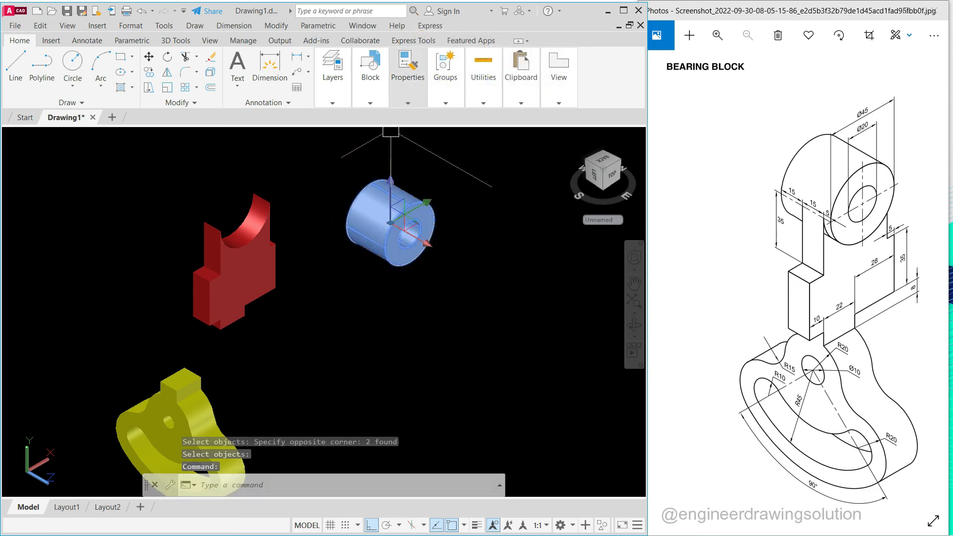
click(407, 70)
click(497, 117)
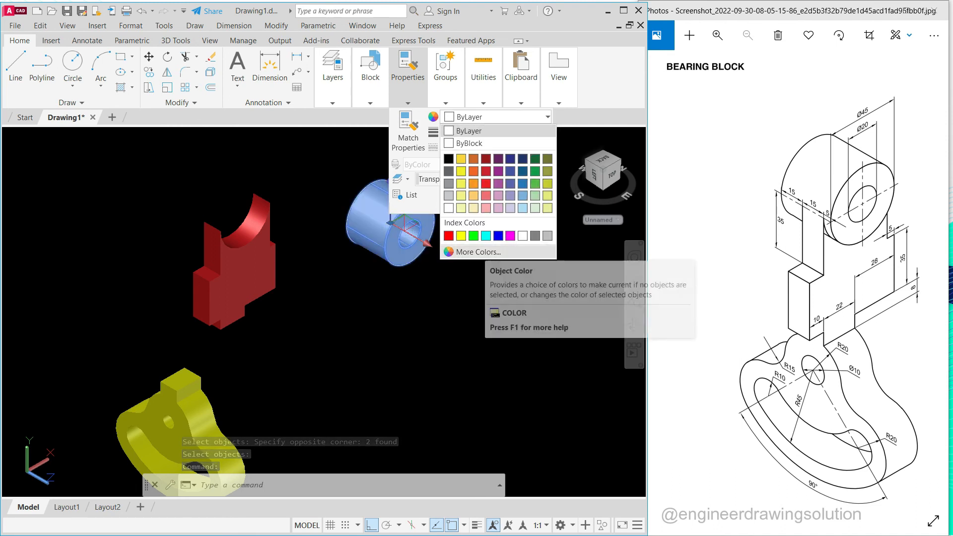
click(478, 253)
click(388, 231)
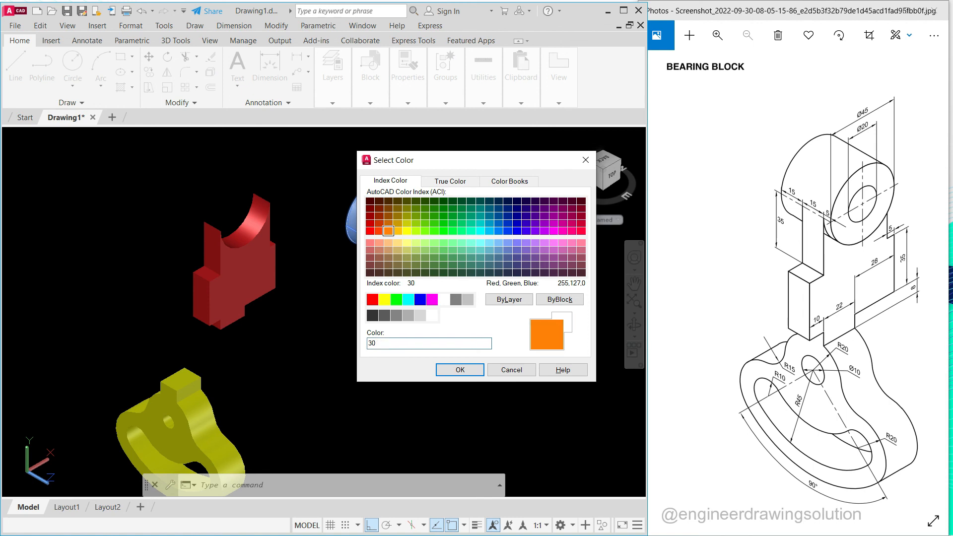
click(545, 231)
click(460, 370)
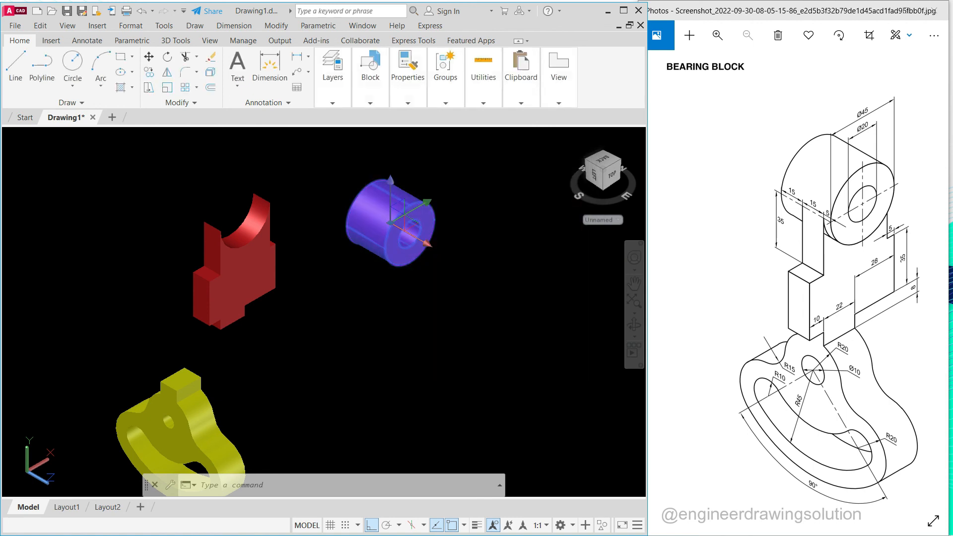
key(Escape)
key(Escape)
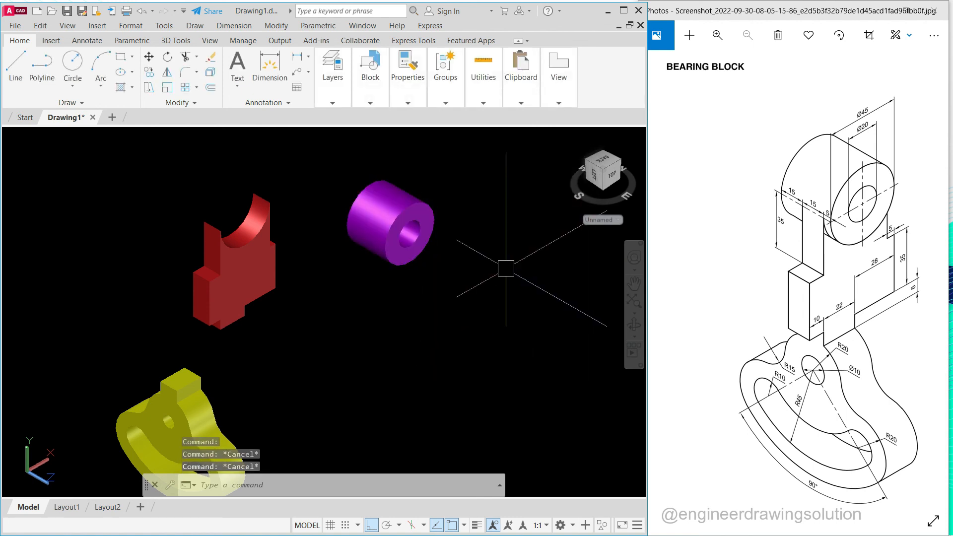
Move the purple cylinder by its front hole center to the center of the red part's front arc
shift+middle_drag(478, 282, 448, 293)
scroll(390, 270, up, 2)
scroll(389, 251, down, 3)
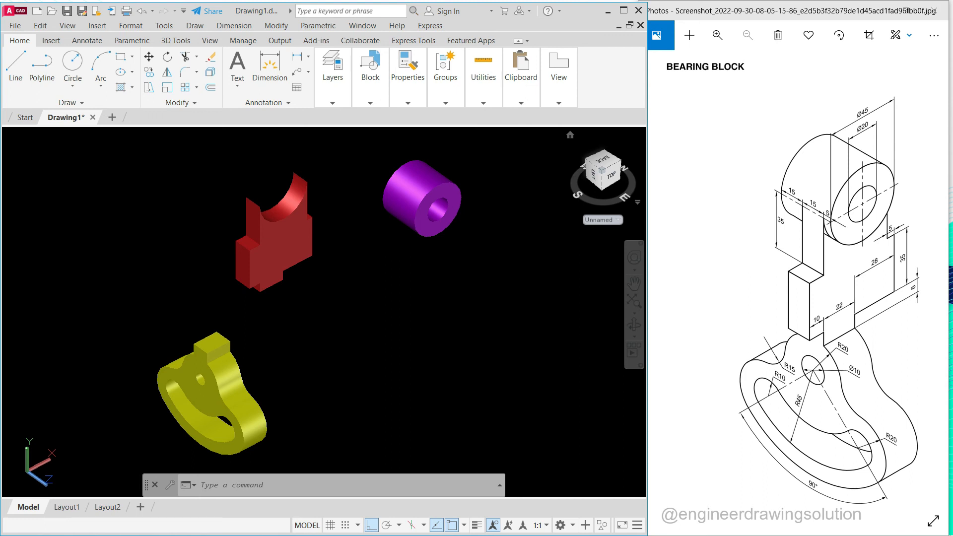
scroll(432, 201, up, 2)
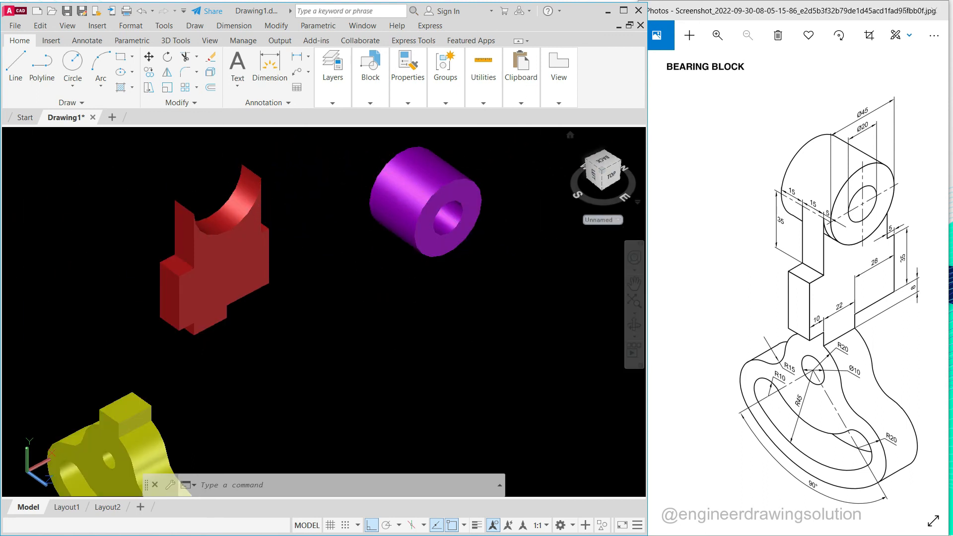
text(m)
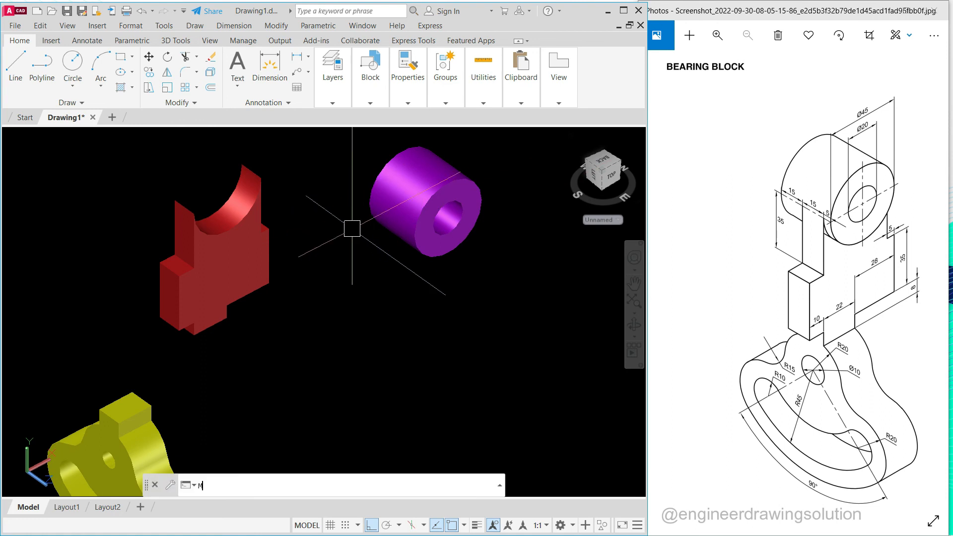
key(Return)
click(437, 232)
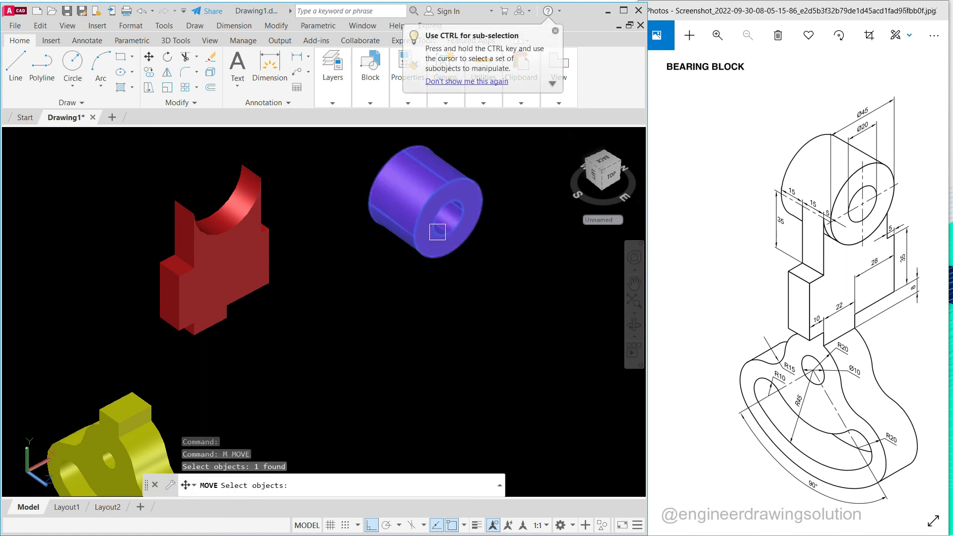
key(Return)
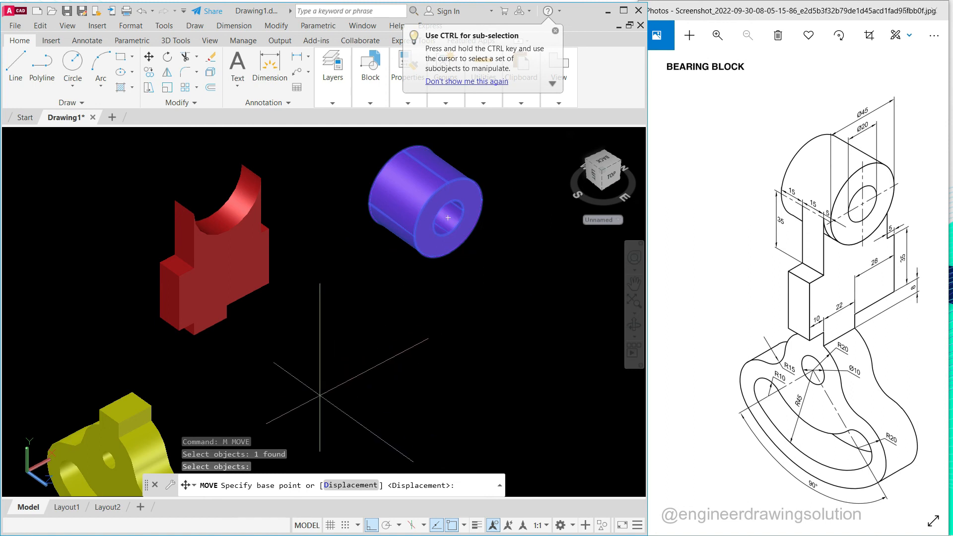
click(447, 218)
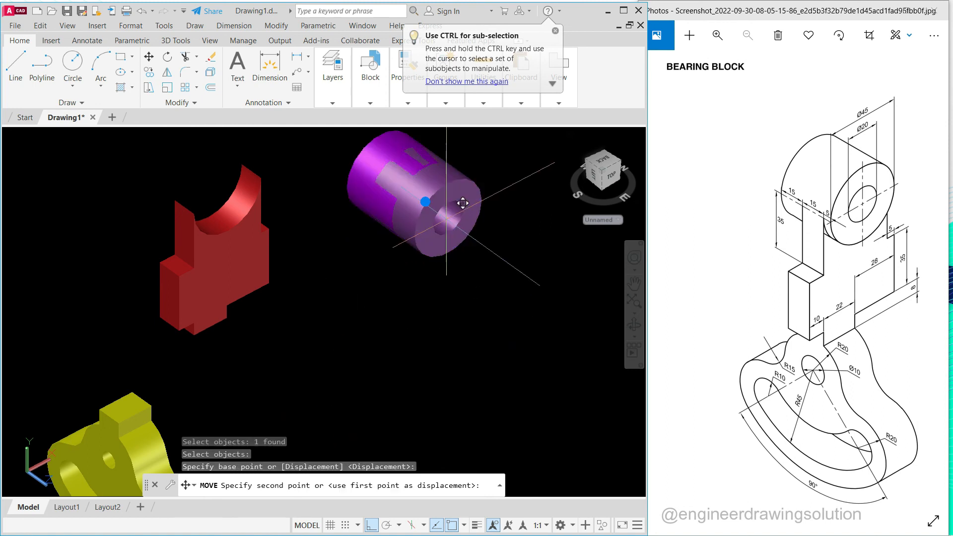
click(227, 197)
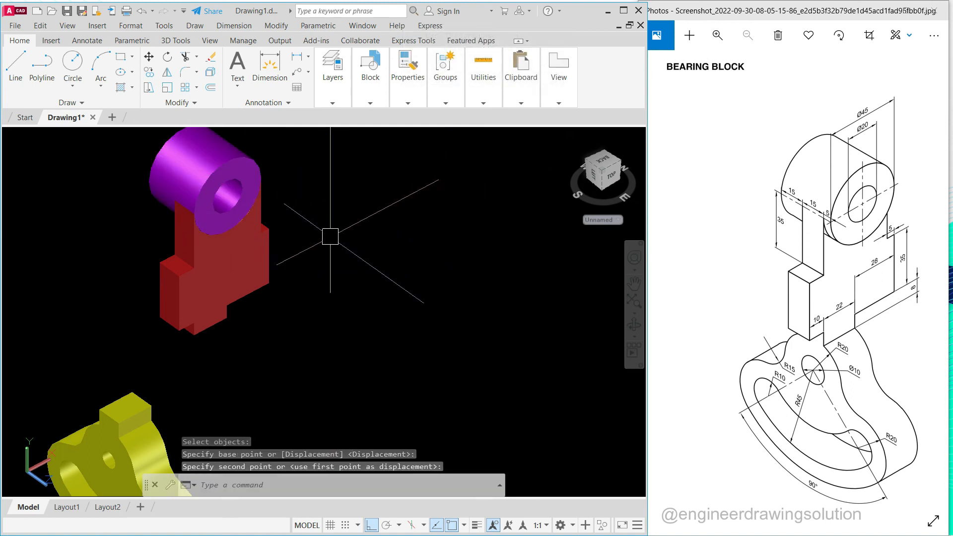
Move the purple cylinder 5 units forward along the +Z axis from the red part's front face
scroll(241, 204, up, 6)
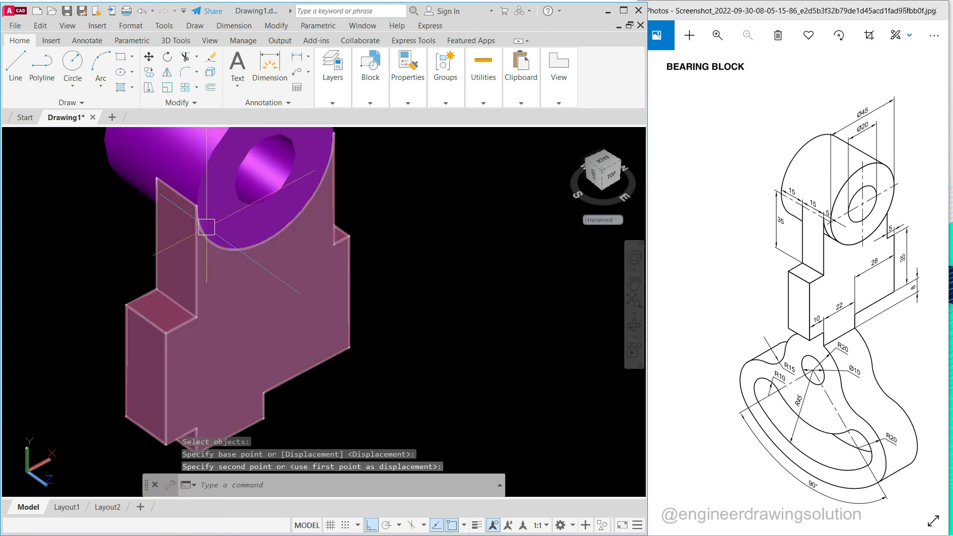
scroll(214, 228, down, 4)
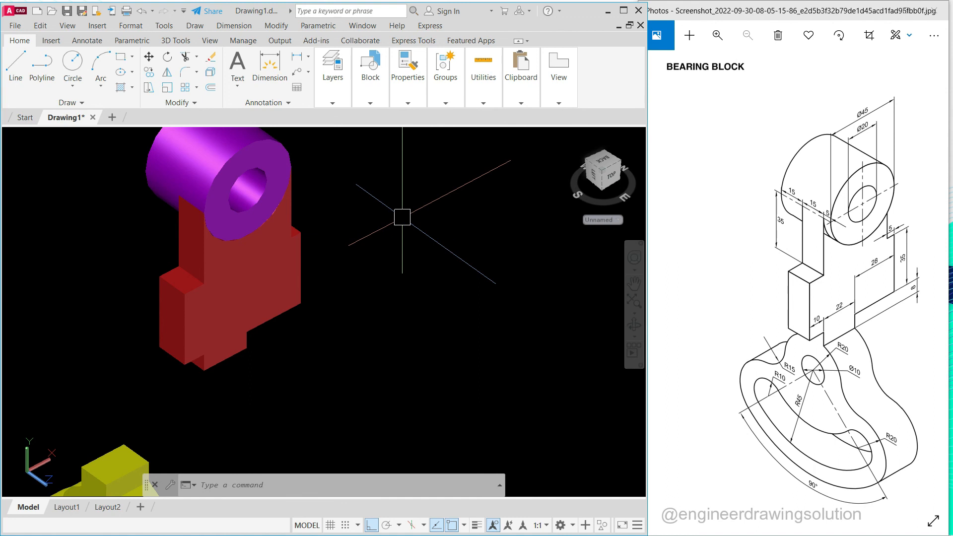
key(Return)
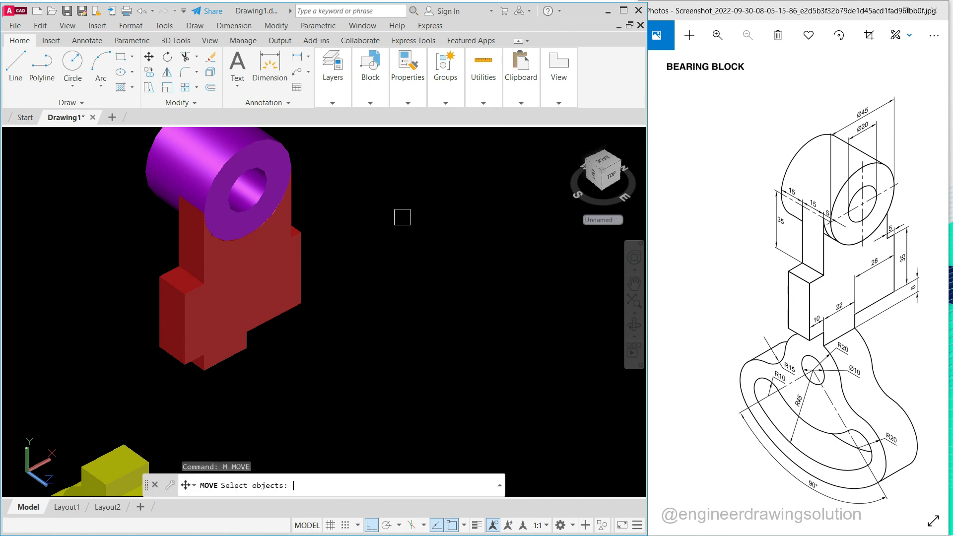
click(283, 176)
key(Return)
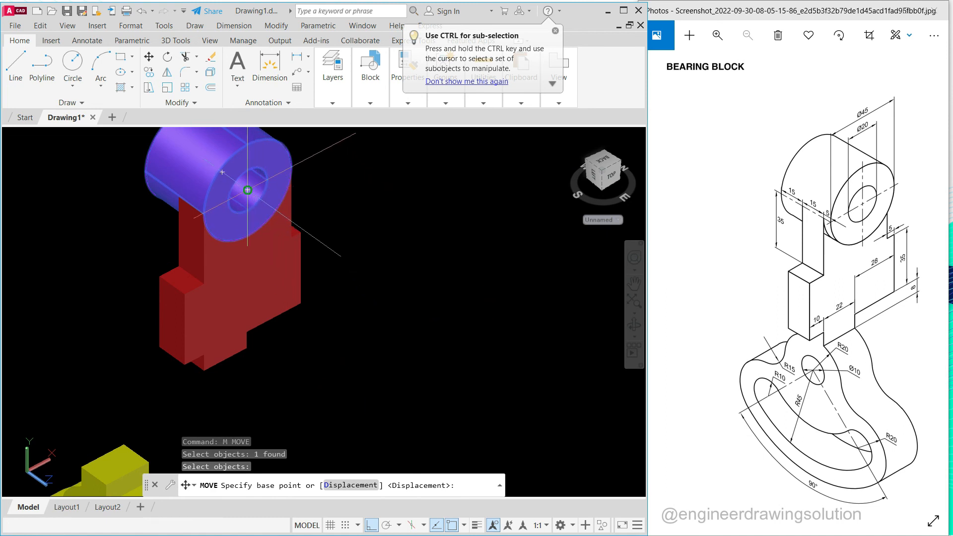
click(245, 189)
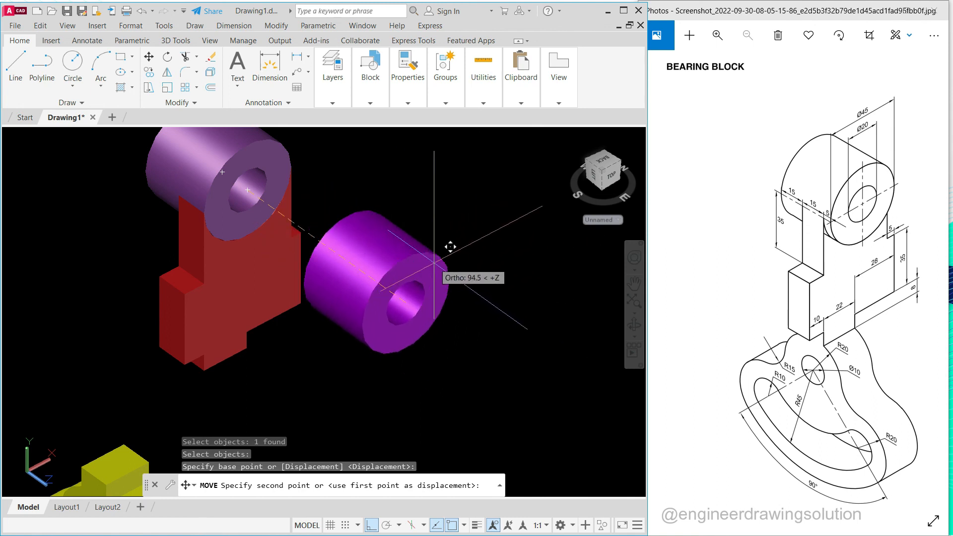
key(Return)
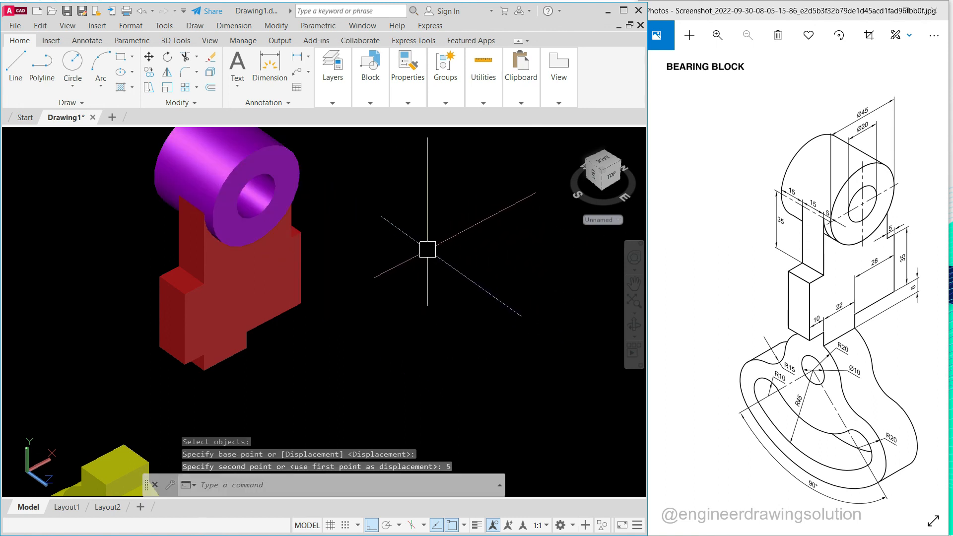
Move the red upper part and purple cylinder together, placing the red part's bottom front corner on the yellow tab's matching top corner
middle_drag(381, 271, 432, 228)
scroll(327, 272, down, 4)
scroll(398, 224, up, 2)
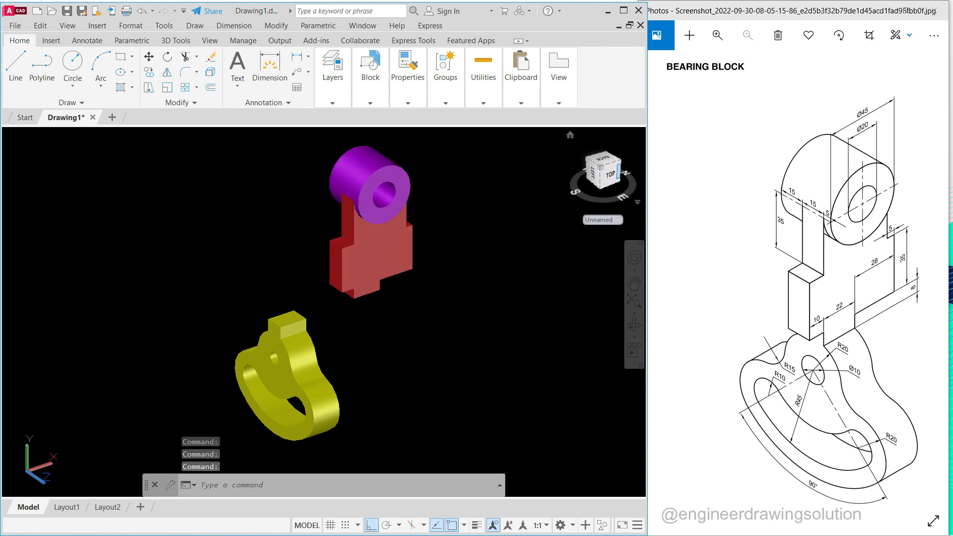
scroll(345, 302, up, 2)
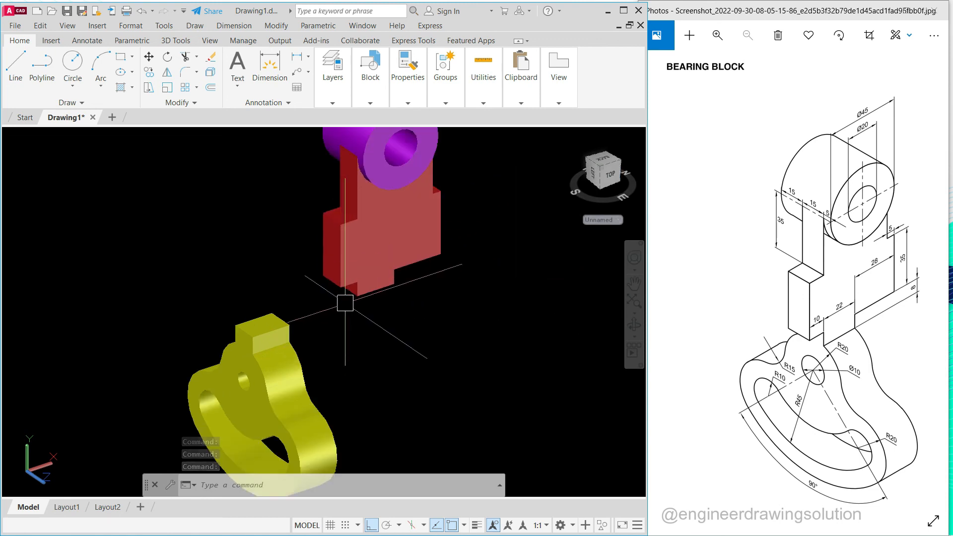
text(m)
key(Return)
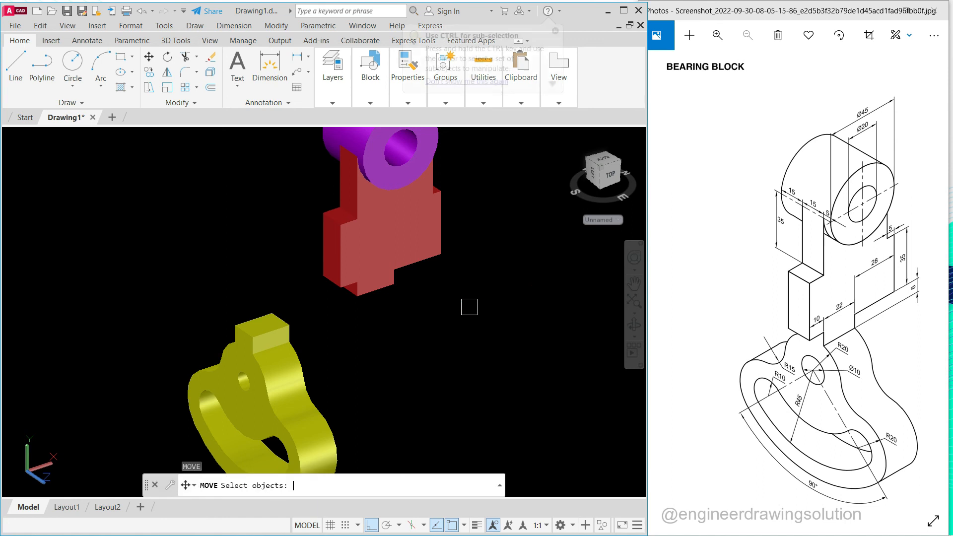
middle_drag(450, 280, 400, 397)
click(467, 411)
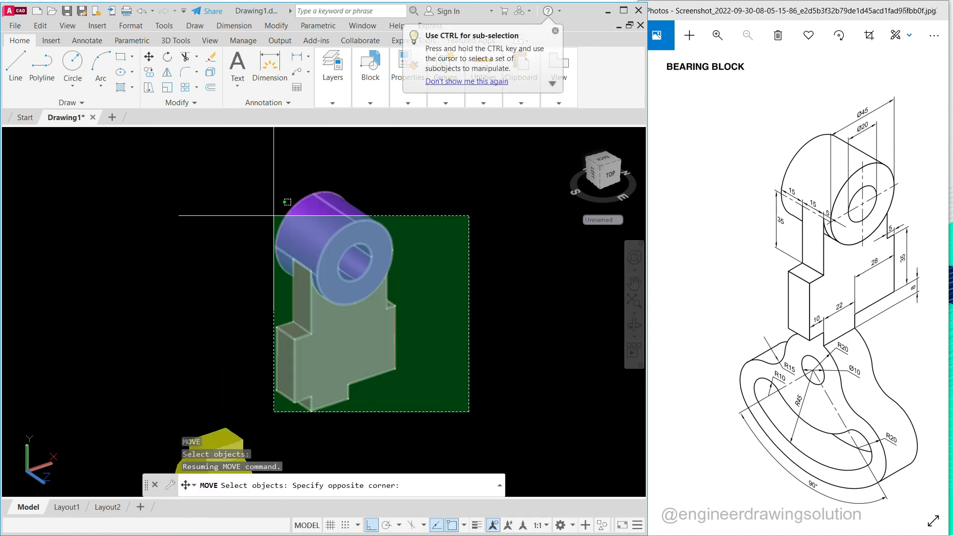
click(257, 187)
key(Return)
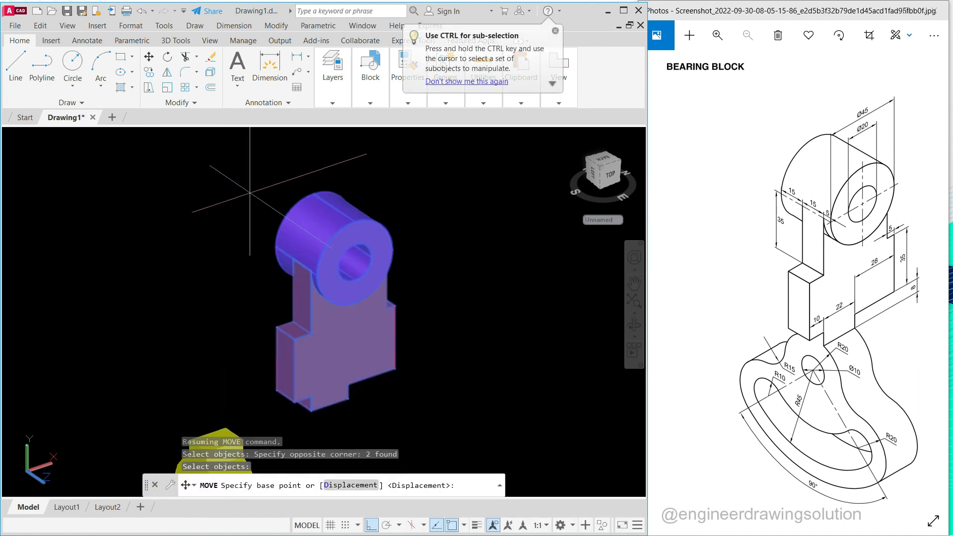
scroll(283, 253, down, 2)
middle_drag(335, 328, 421, 252)
scroll(382, 251, up, 3)
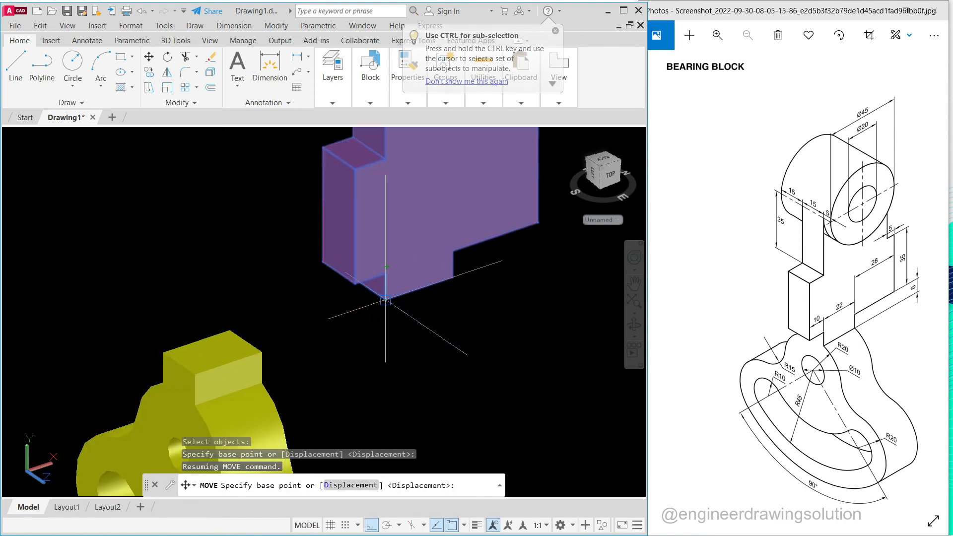
click(362, 293)
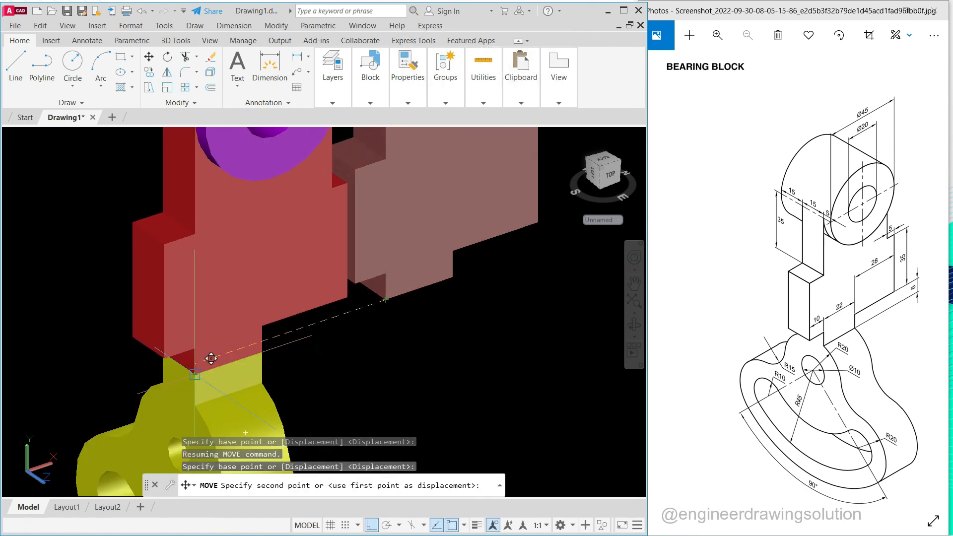
click(195, 373)
scroll(345, 339, down, 4)
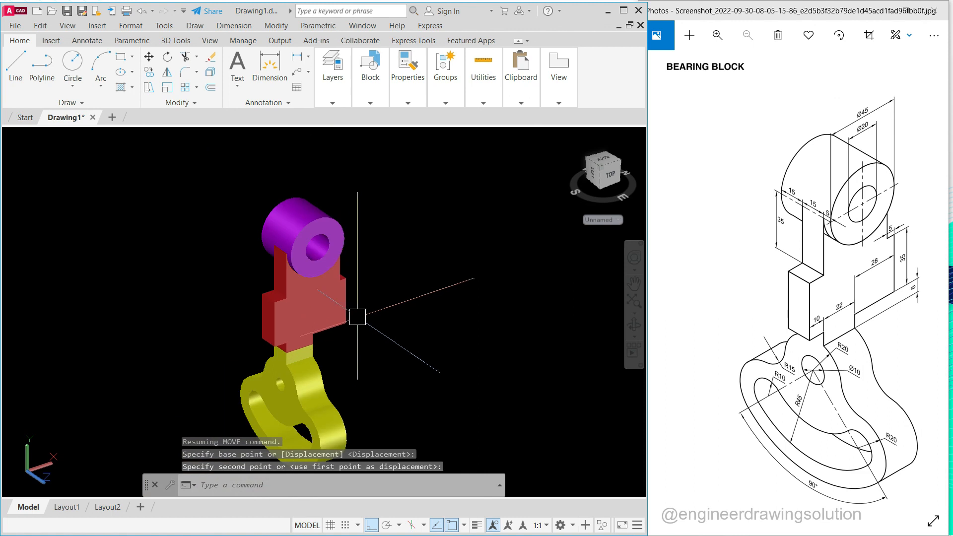
middle_drag(365, 316, 340, 269)
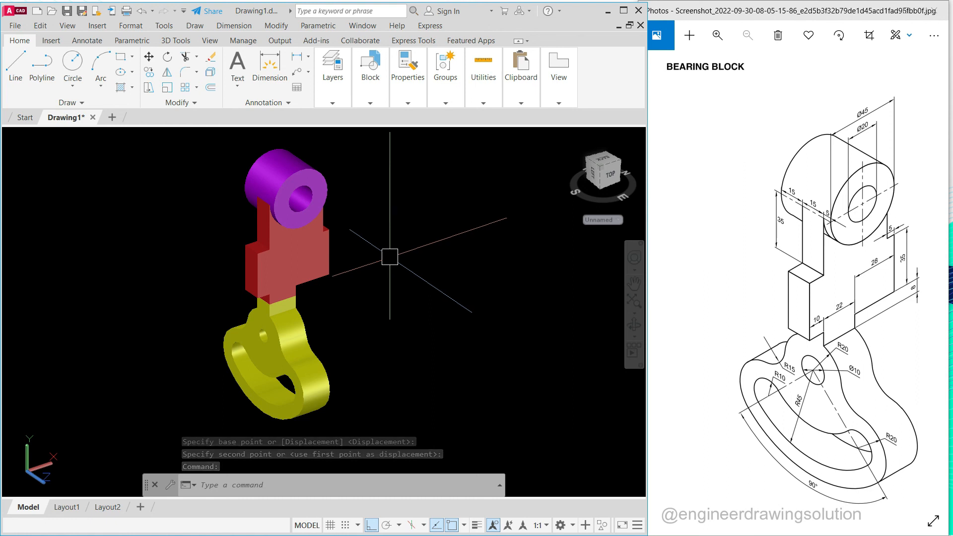
shift+middle_drag(375, 254, 395, 256)
mouse_move(335, 258)
shift+middle_down()
mouse_move(407, 270)
mouse_move(327, 258)
shift+middle_up()
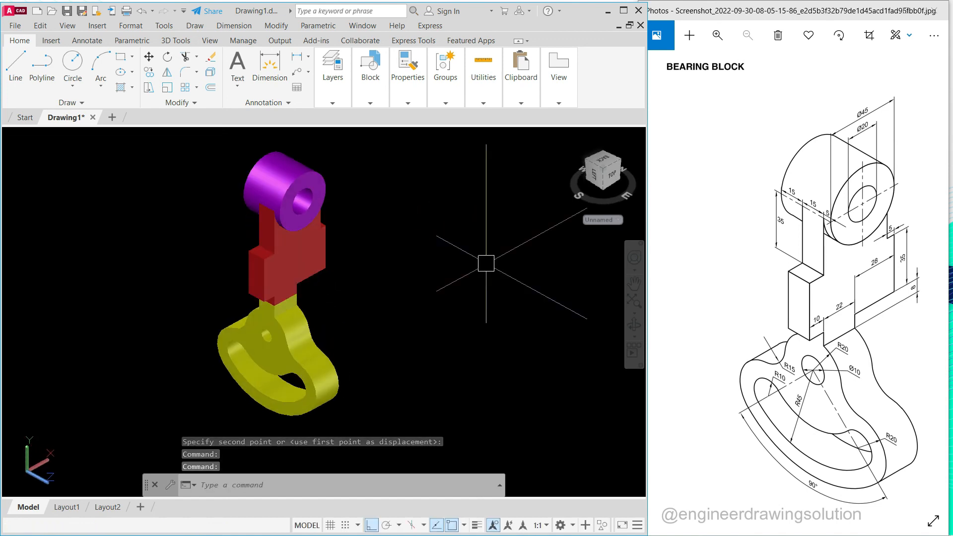